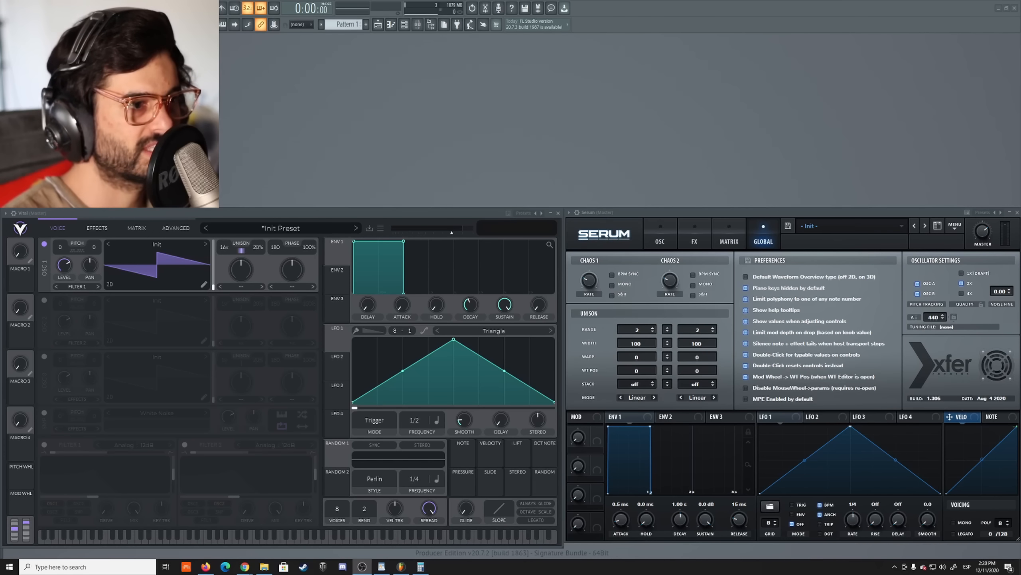
# Show Serum's oscillator page, and switch to the WordPad grading document to review the rating scale and Vital's Interfaz score
pyautogui.click(660, 241)
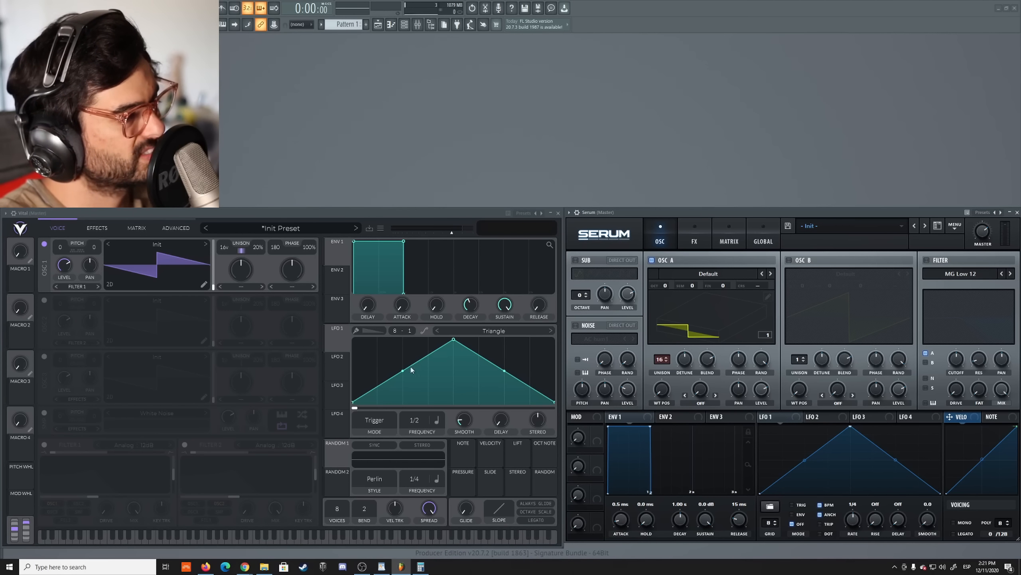
pyautogui.click(382, 566)
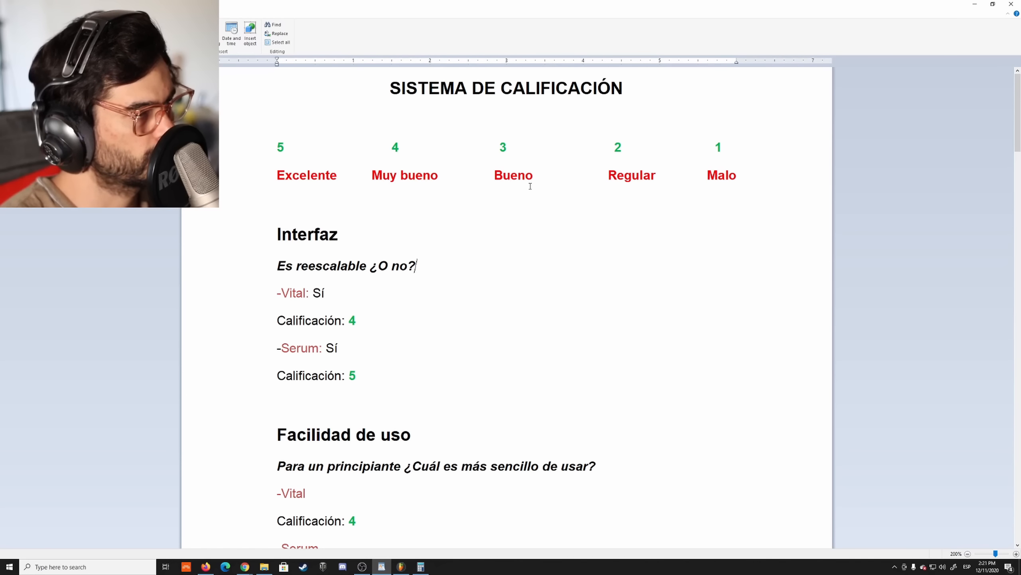
pyautogui.click(638, 179)
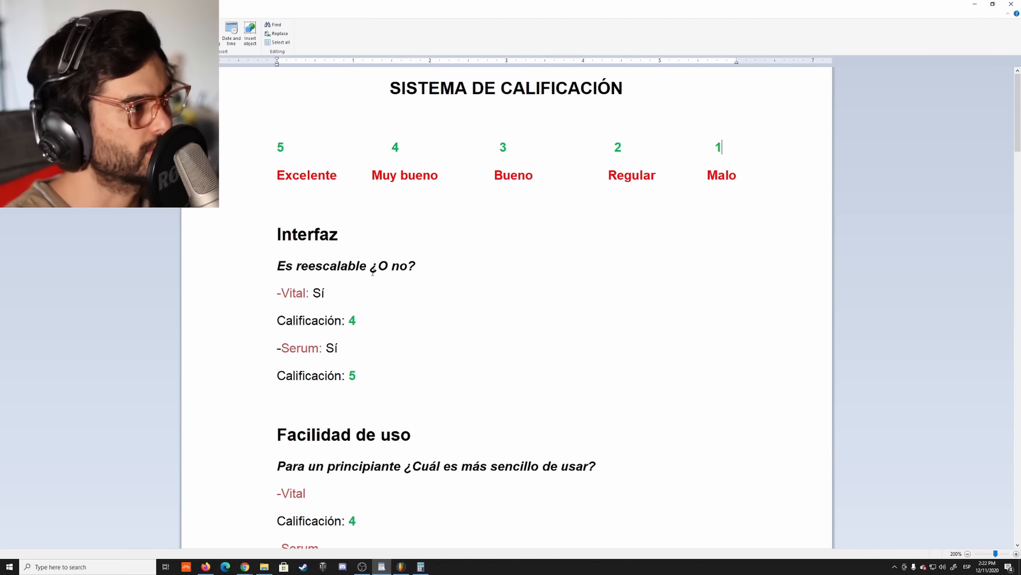
pyautogui.doubleClick(354, 319)
pyautogui.click(397, 174)
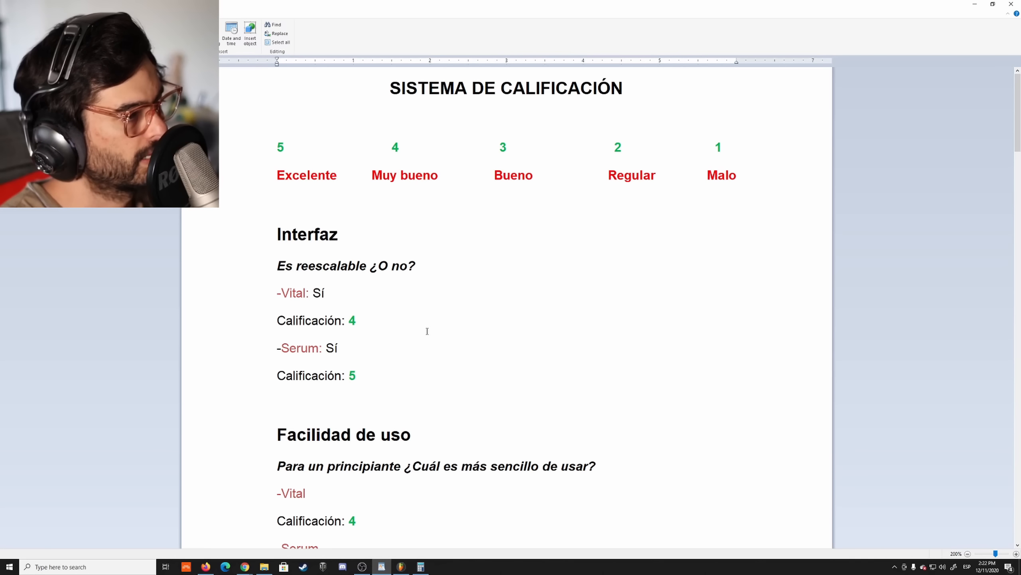
# Return to FL Studio, scale Vital's interface to 400% and reposition its enlarged window
pyautogui.click(401, 566)
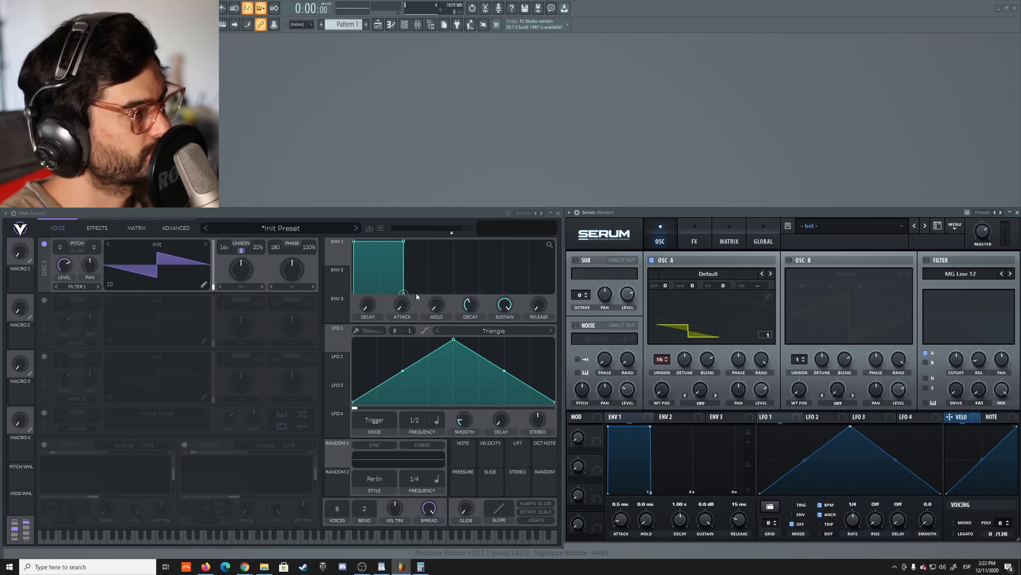
pyautogui.click(23, 228)
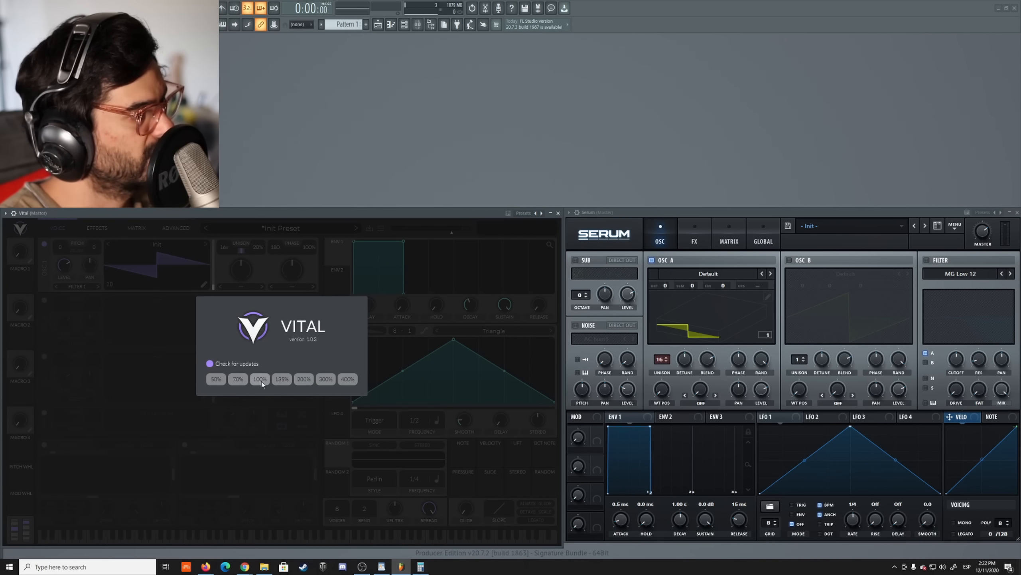
pyautogui.click(344, 378)
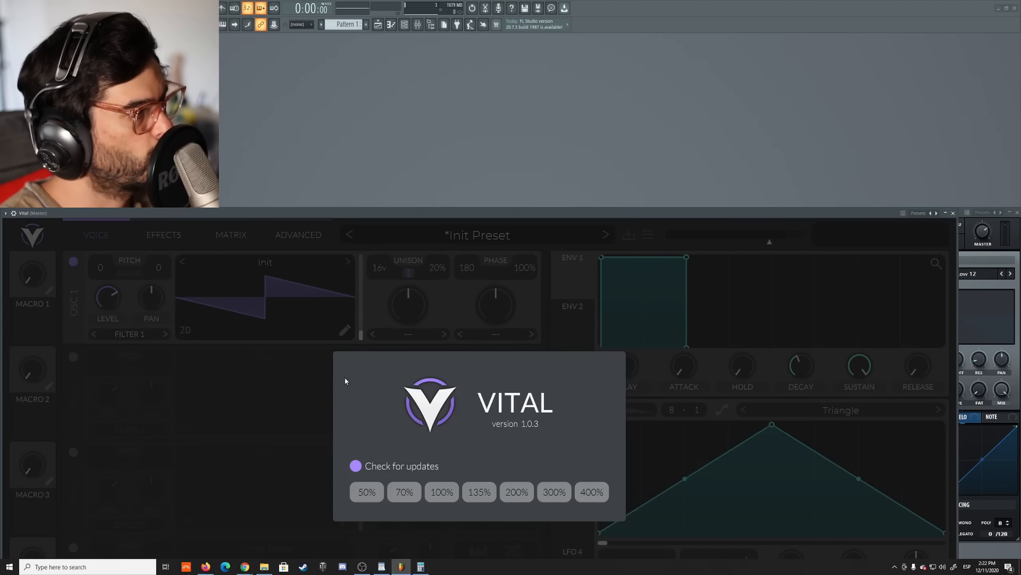
pyautogui.click(639, 396)
pyautogui.moveTo(558, 213); pyautogui.dragTo(610, 96)
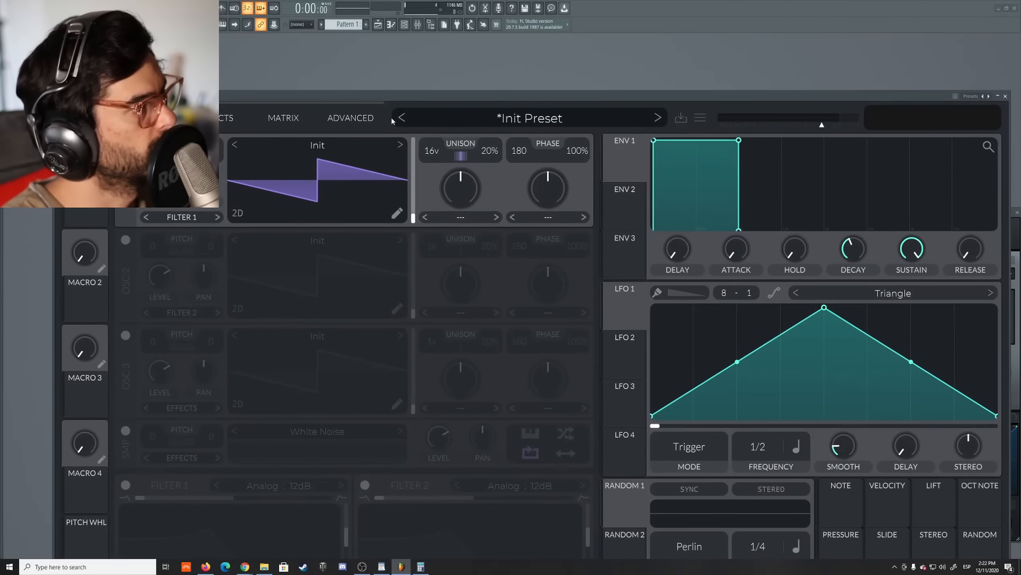
# Scale Vital's interface down to 50%, move its window and try resizing it from the corner
pyautogui.click(85, 117)
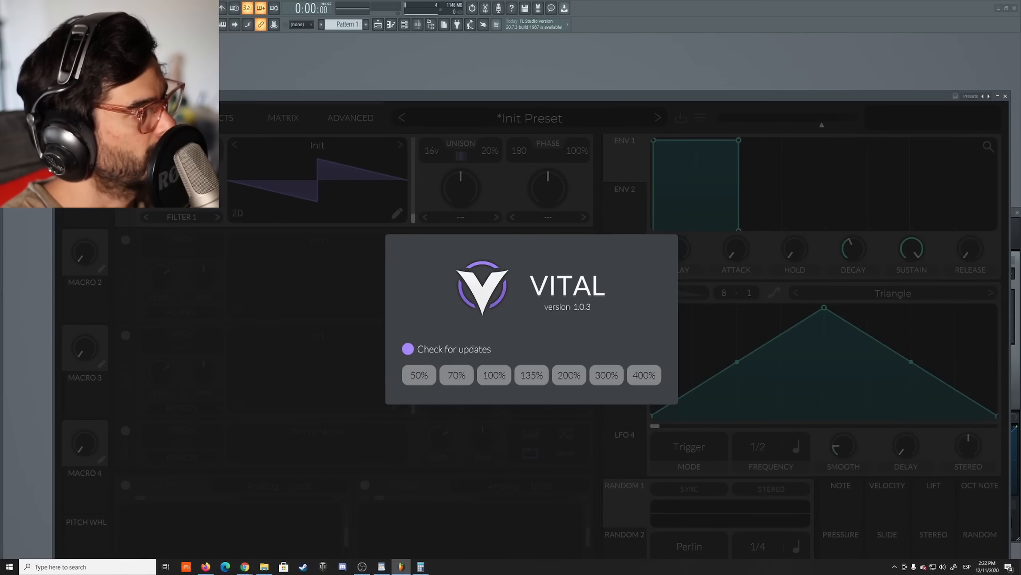
pyautogui.click(416, 375)
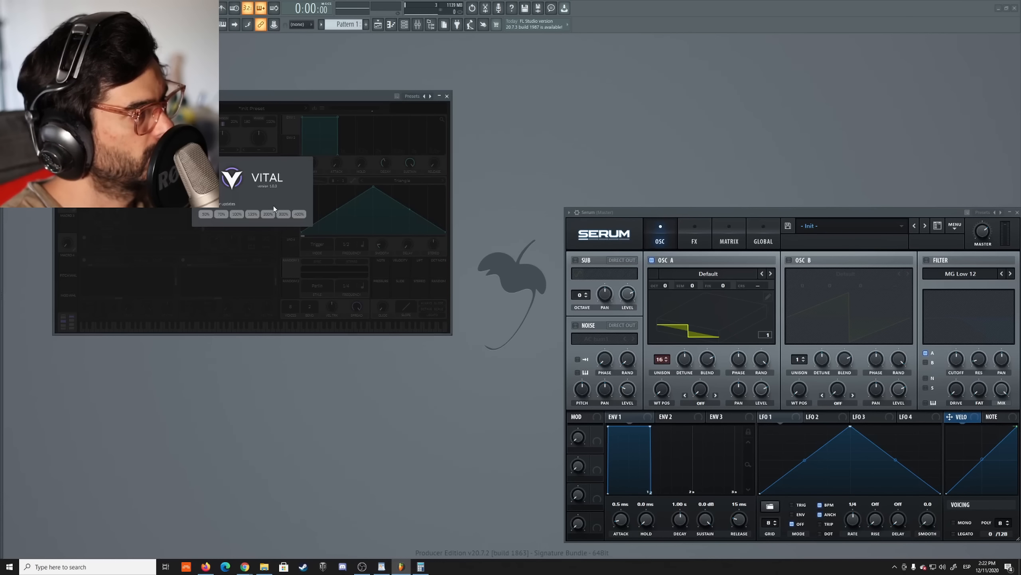
pyautogui.click(253, 257)
pyautogui.moveTo(285, 94); pyautogui.dragTo(398, 112)
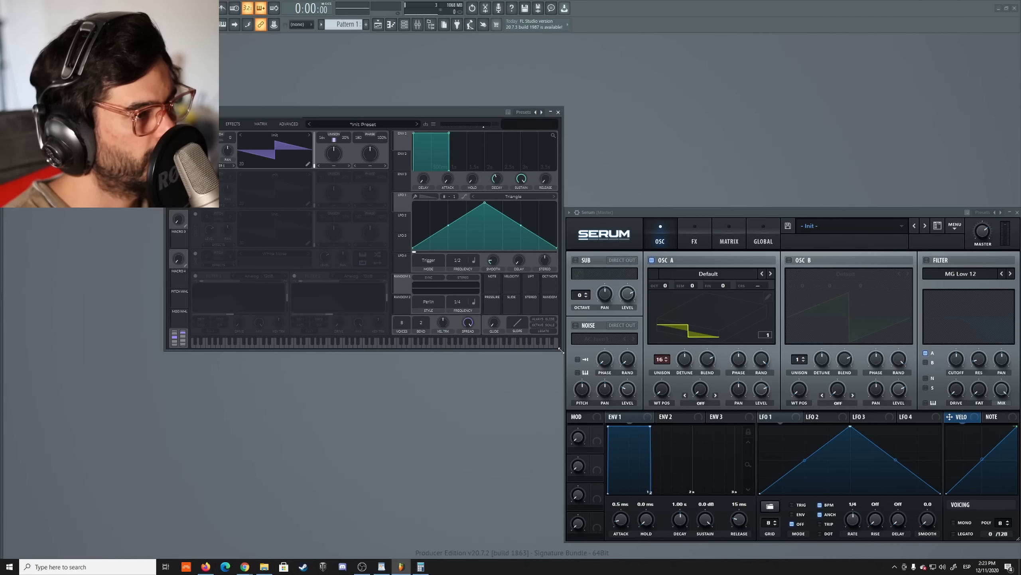
pyautogui.moveTo(561, 350); pyautogui.dragTo(310, 213)
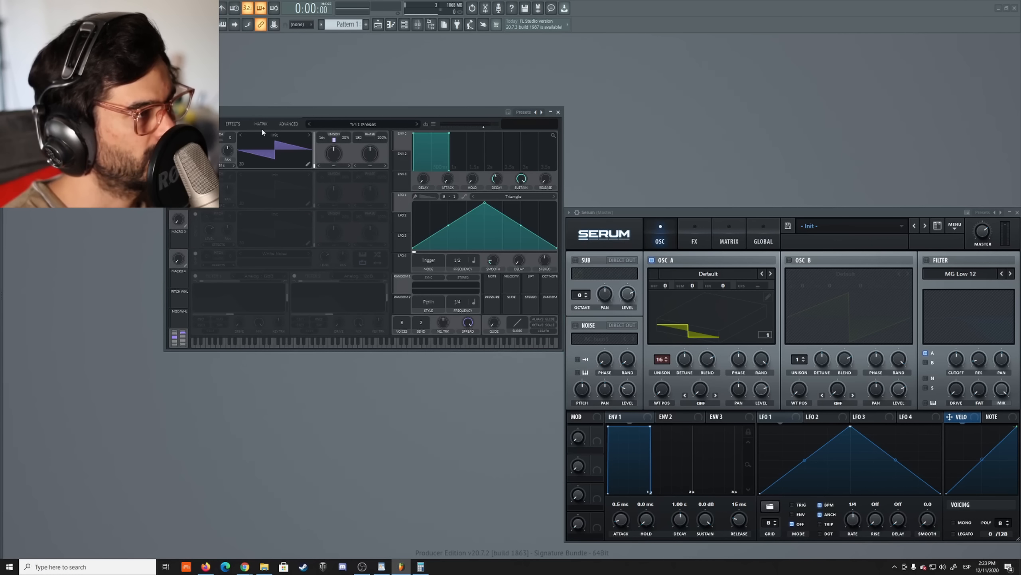
# Scale Vital's interface back up to its original size and place the window beside Serum
pyautogui.click(178, 125)
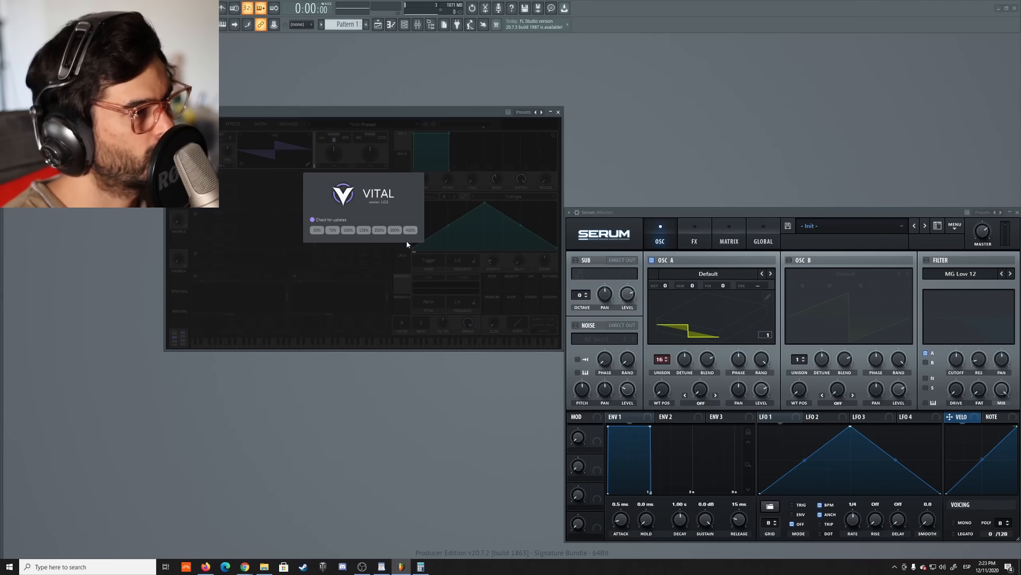
pyautogui.click(363, 230)
pyautogui.moveTo(450, 114); pyautogui.dragTo(288, 219)
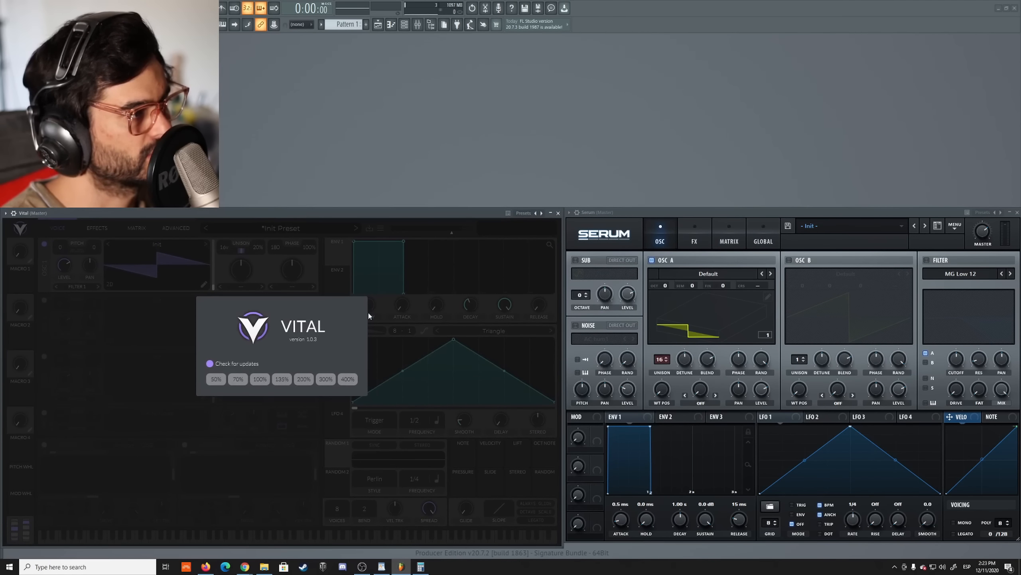
pyautogui.click(168, 332)
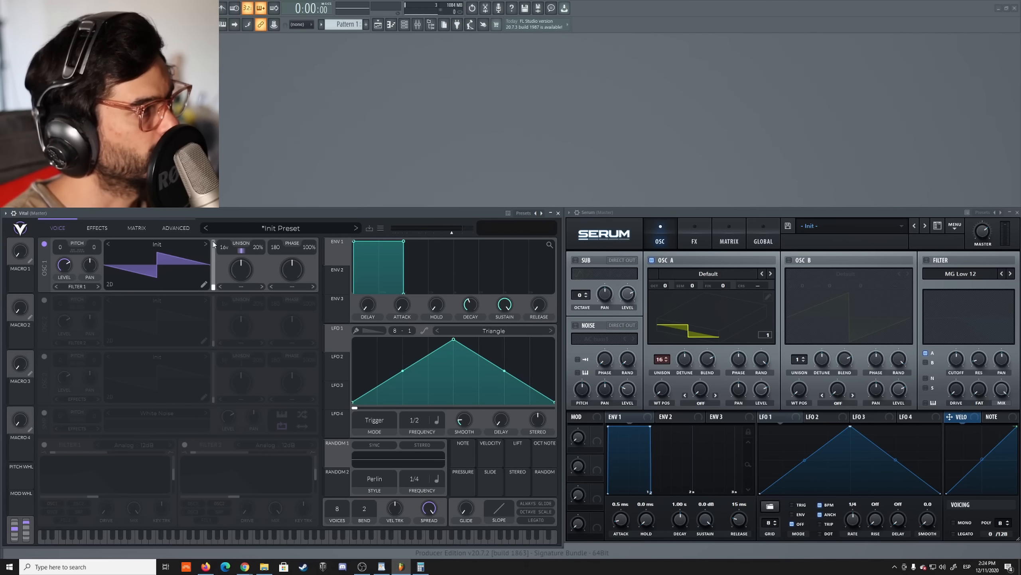
# Shrink the Serum window from its corner, and zoom its interface to 400% with the logo and oscillators in view
pyautogui.click(591, 236)
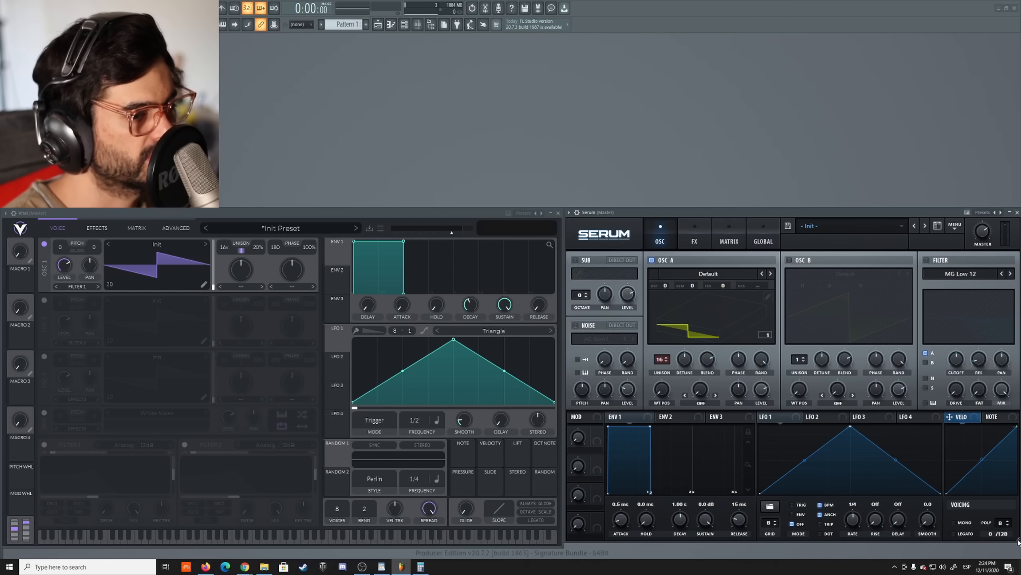
pyautogui.moveTo(1019, 541); pyautogui.dragTo(668, 279)
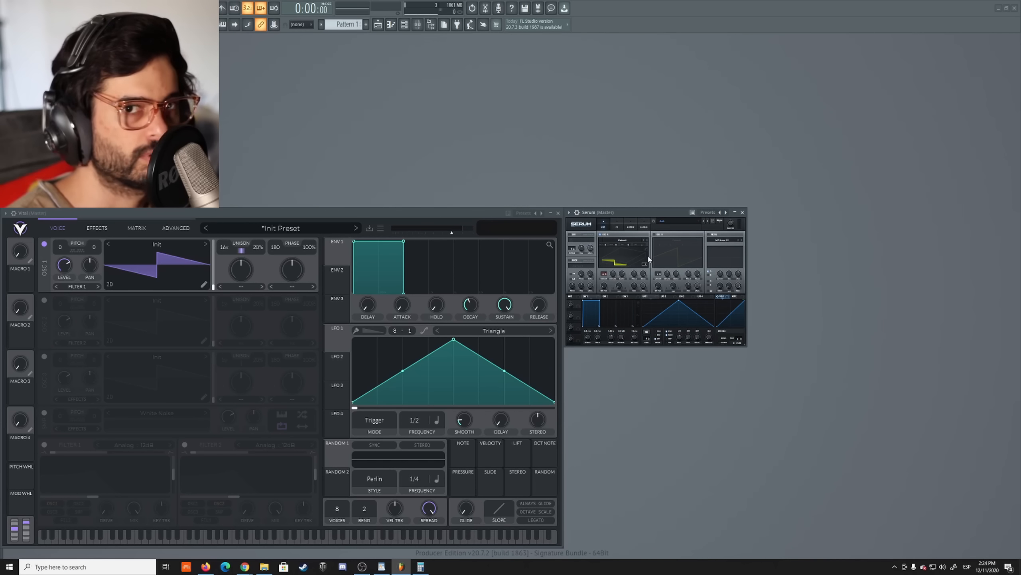
pyautogui.click(581, 224)
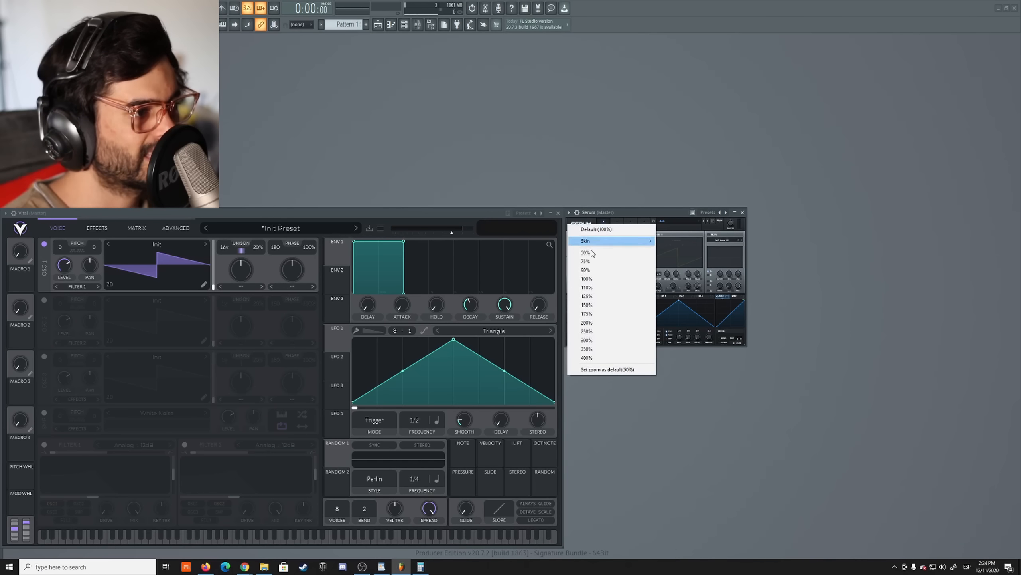
pyautogui.click(595, 358)
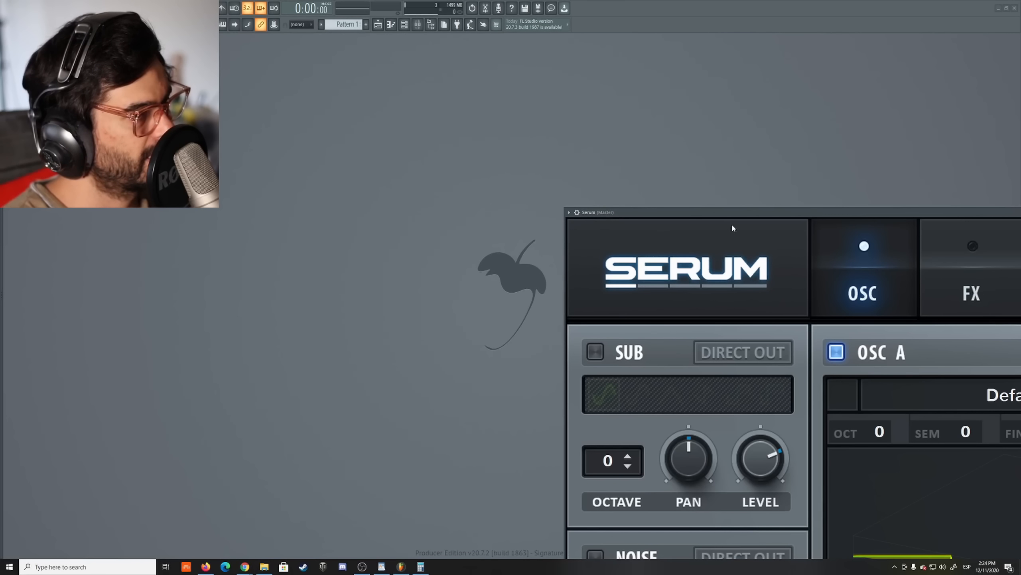
pyautogui.moveTo(705, 212); pyautogui.dragTo(693, 211)
pyautogui.moveTo(321, 147); pyautogui.dragTo(143, 2)
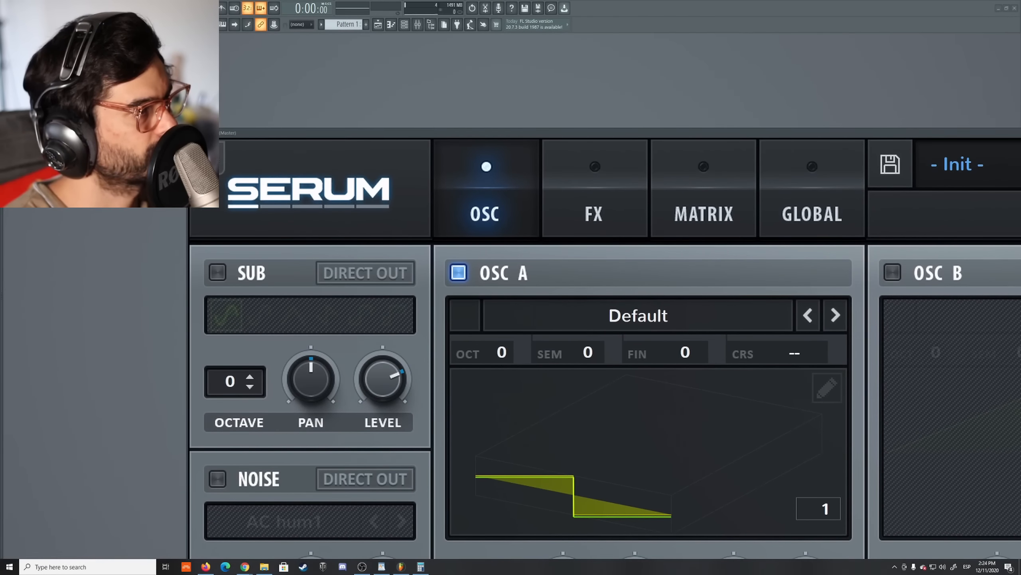
# Set Serum's interface zoom to 100% and move its window away from the webcam area
pyautogui.click(238, 184)
pyautogui.click(241, 370)
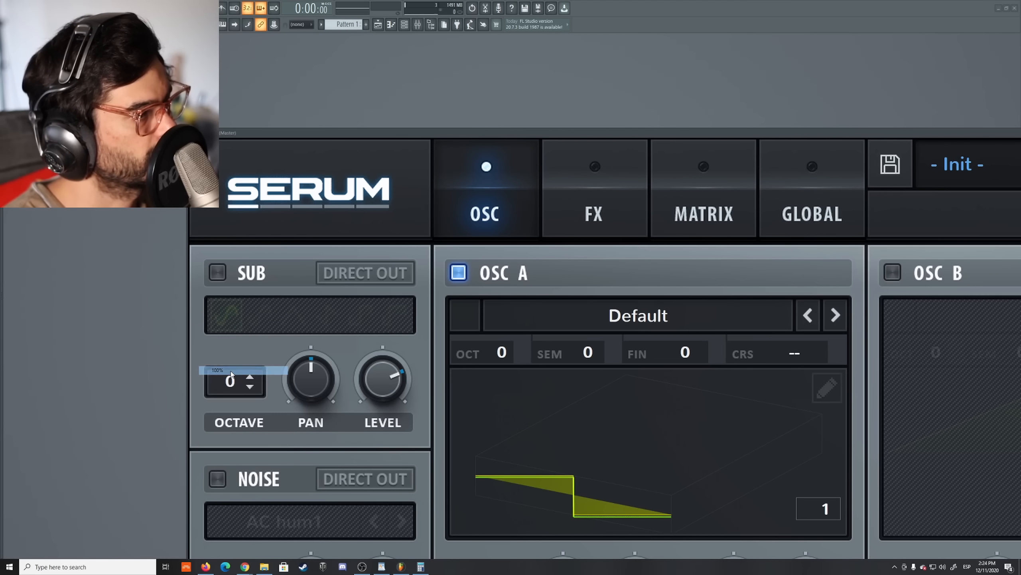
pyautogui.moveTo(358, 137); pyautogui.dragTo(829, 300)
# Reopen the Vital instrument and place Serum beside it, enlarged to about Vital's size
pyautogui.click(406, 24)
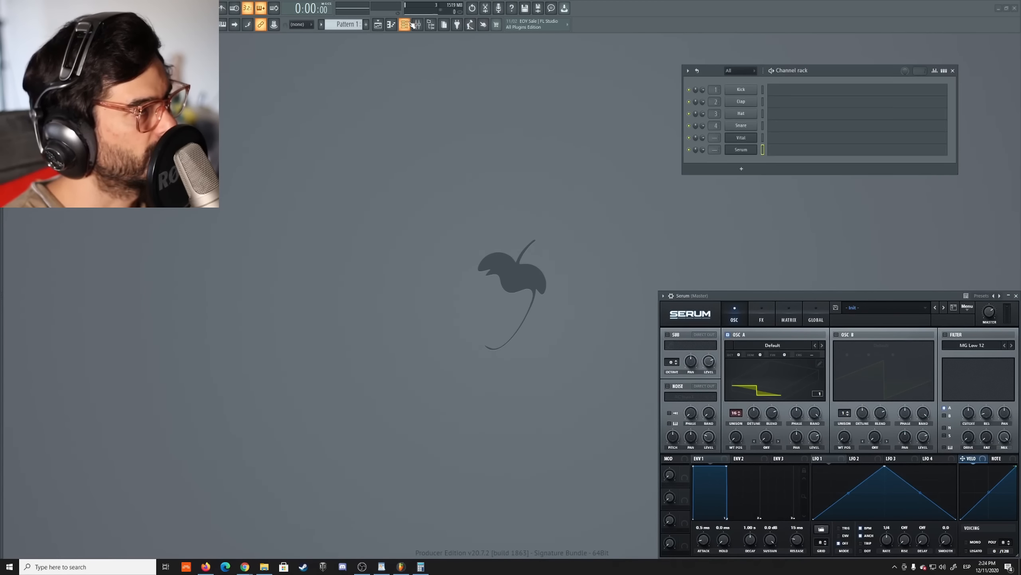
pyautogui.click(745, 139)
pyautogui.rightClick(743, 140)
pyautogui.click(744, 140)
pyautogui.moveTo(742, 295); pyautogui.dragTo(649, 215)
pyautogui.click(953, 70)
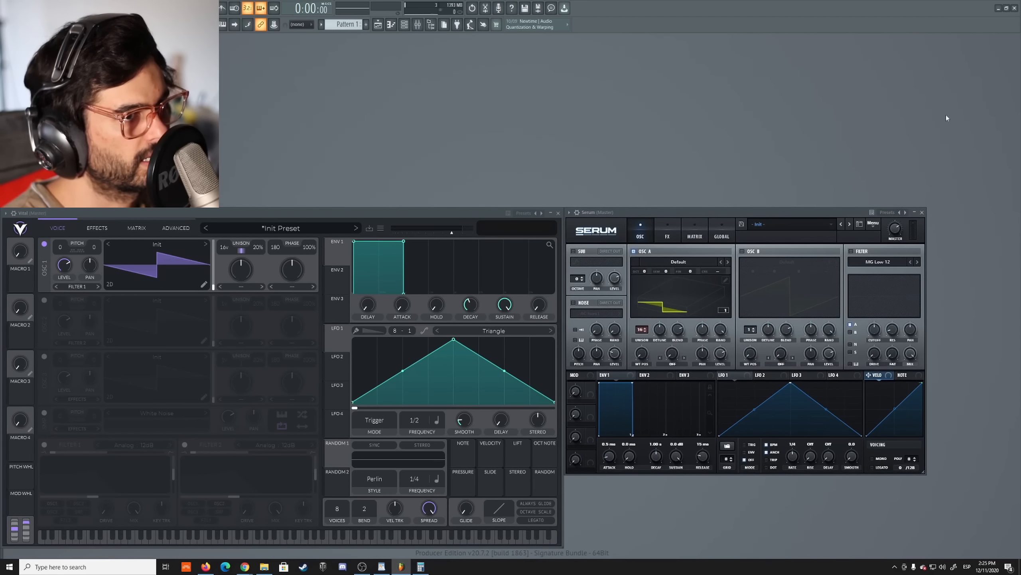
pyautogui.moveTo(924, 473); pyautogui.dragTo(1020, 548)
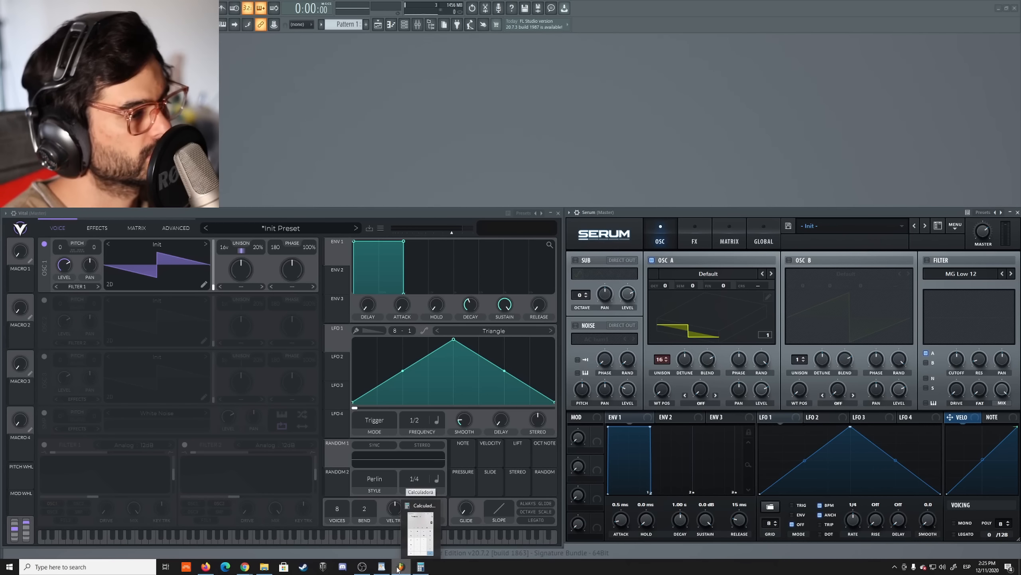
# Switch to the WordPad grading document and review the Interfaz and Facilidad de uso sections for Vital and Serum
pyautogui.click(382, 564)
pyautogui.scroll(-4, 531, 356)
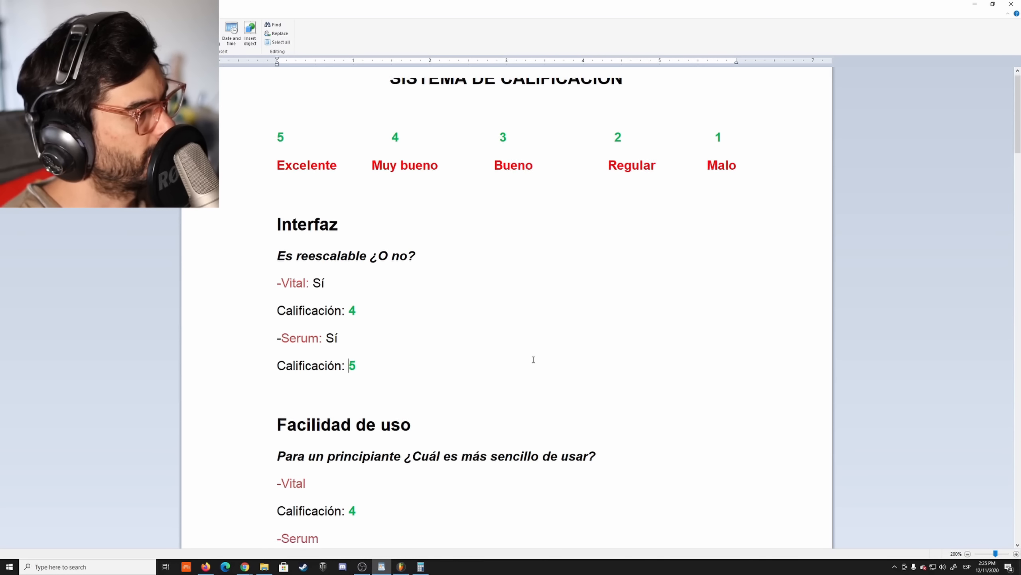
pyautogui.scroll(2, 531, 355)
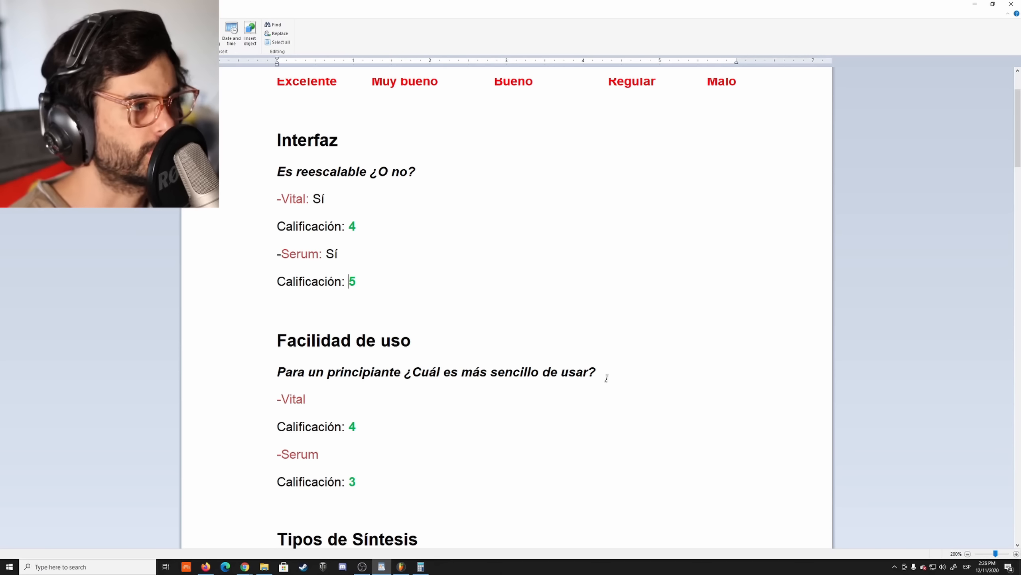
pyautogui.scroll(-3, 401, 333)
pyautogui.scroll(3, 399, 345)
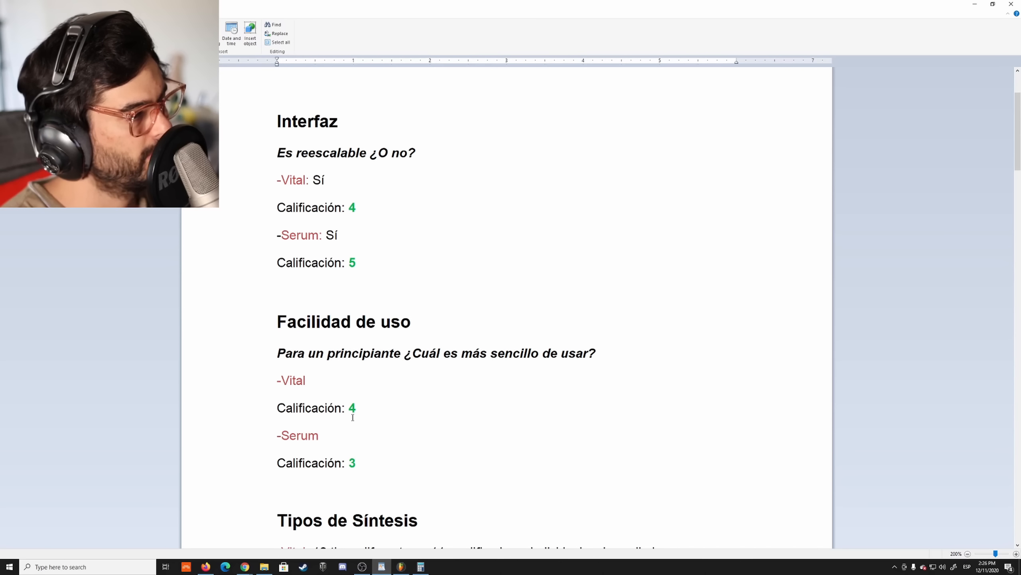
pyautogui.scroll(2, 357, 411)
pyautogui.click(382, 441)
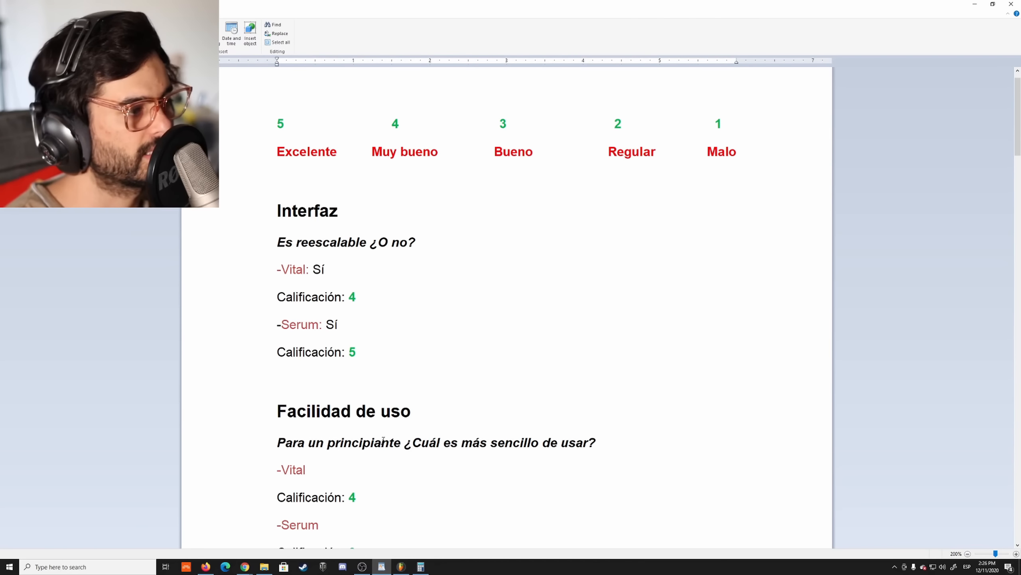
# Return to FL Studio and tour Serum's LFO 1, FX, Matrix and Global pages, ending on the oscillator page
pyautogui.click(402, 567)
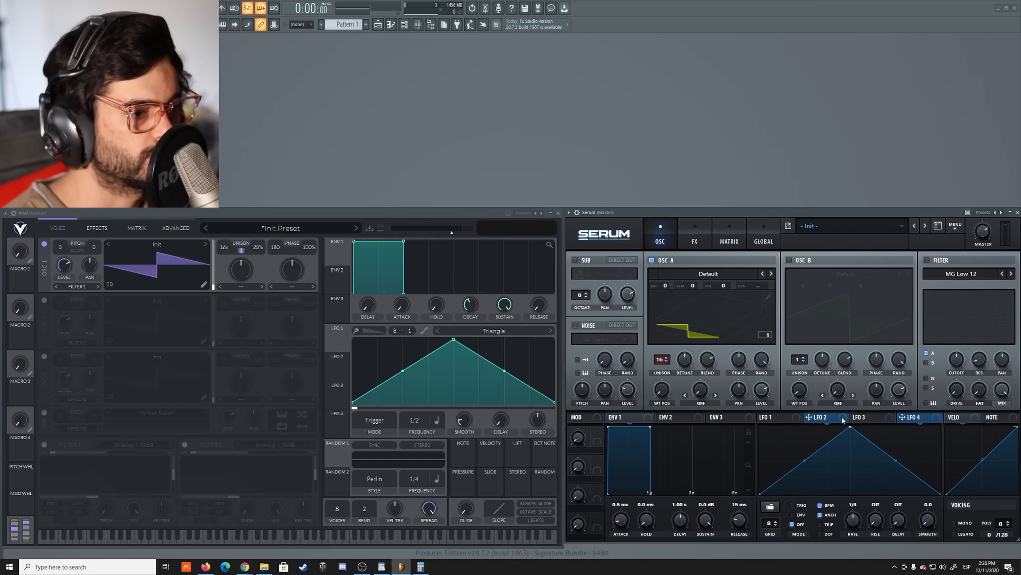
pyautogui.click(789, 418)
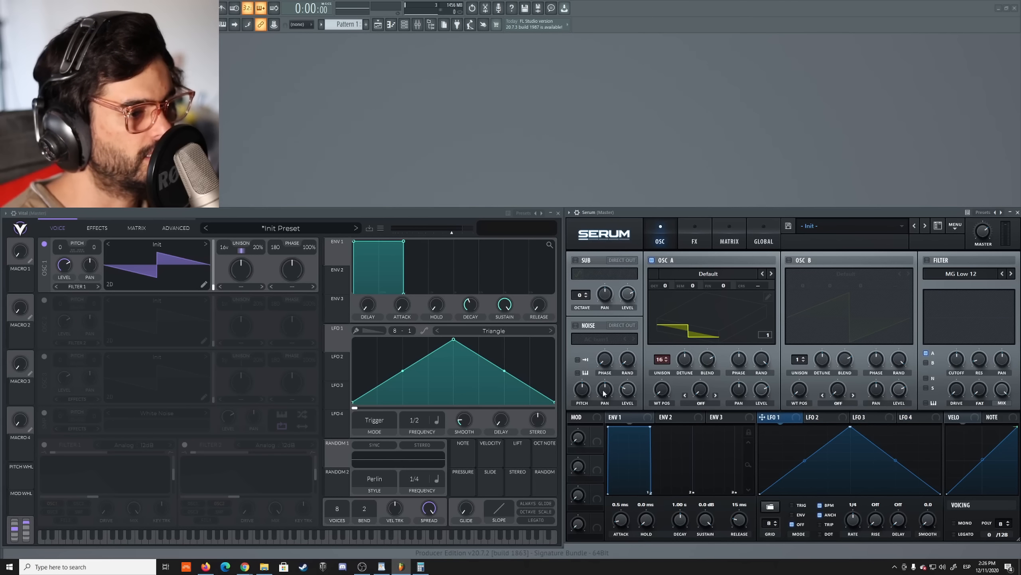
pyautogui.click(698, 232)
pyautogui.click(729, 233)
pyautogui.click(762, 235)
pyautogui.click(660, 239)
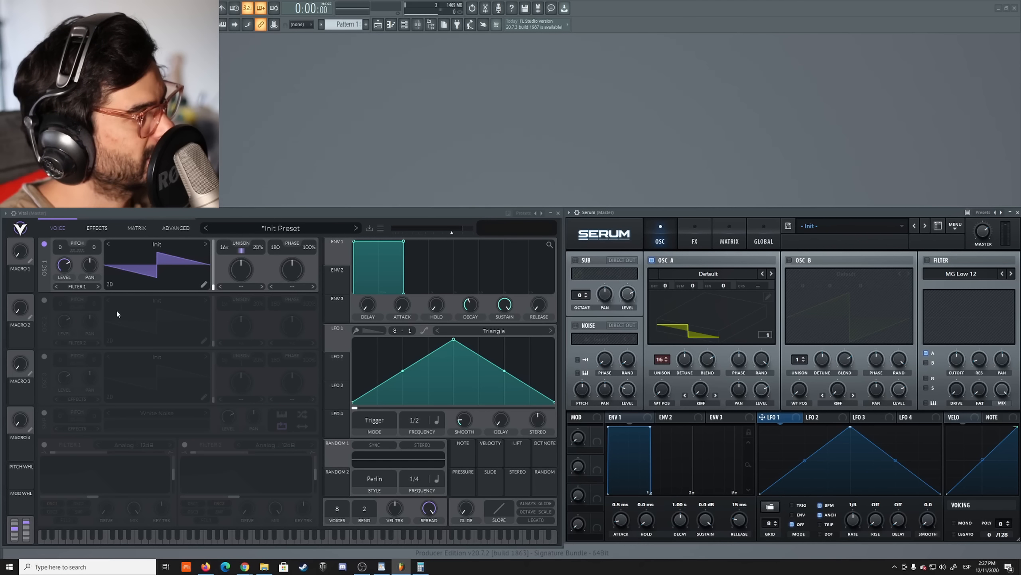
# Switch Vital's oscillators 2 and 3 on and back off
pyautogui.click(45, 300)
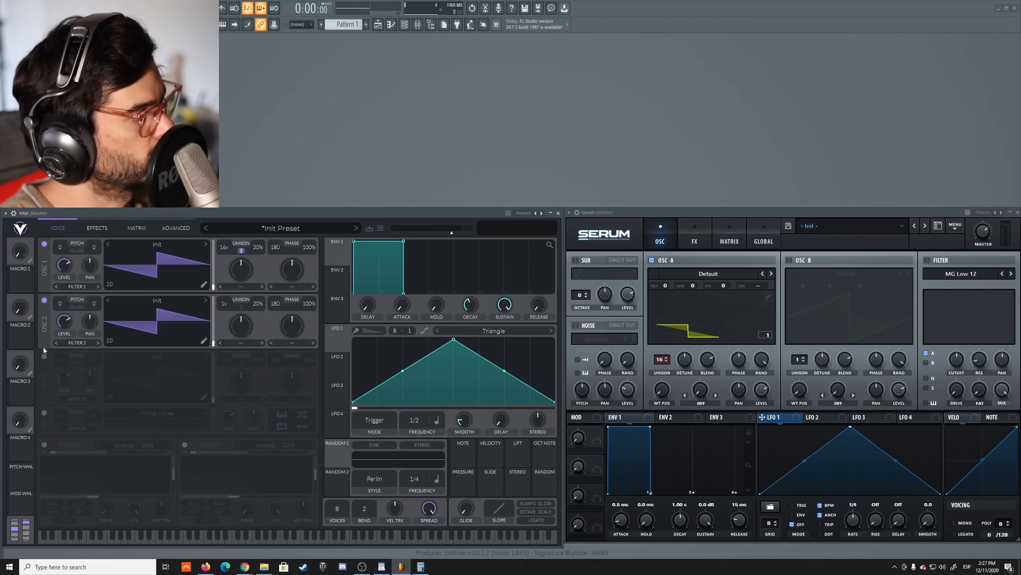
pyautogui.click(44, 356)
pyautogui.click(44, 299)
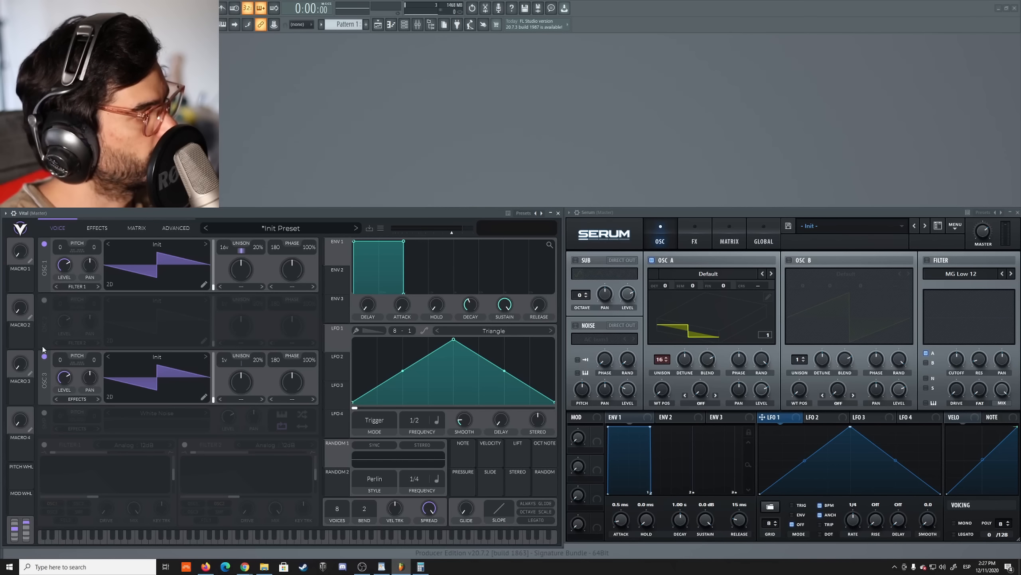
pyautogui.click(44, 356)
pyautogui.click(44, 299)
pyautogui.click(45, 299)
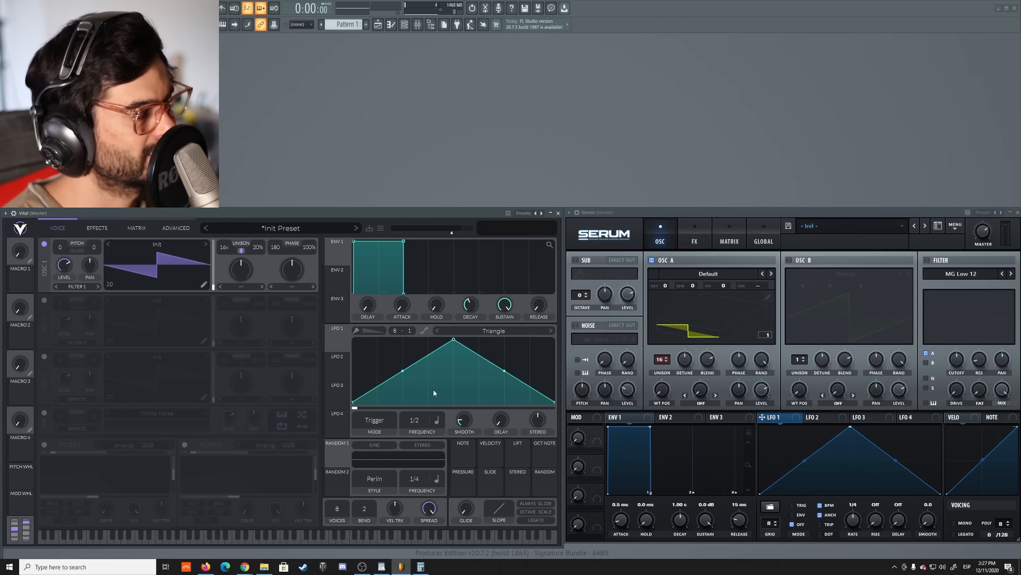
# Show Vital's Random 2 modulator settings and return to Random 1
pyautogui.click(336, 482)
pyautogui.click(337, 462)
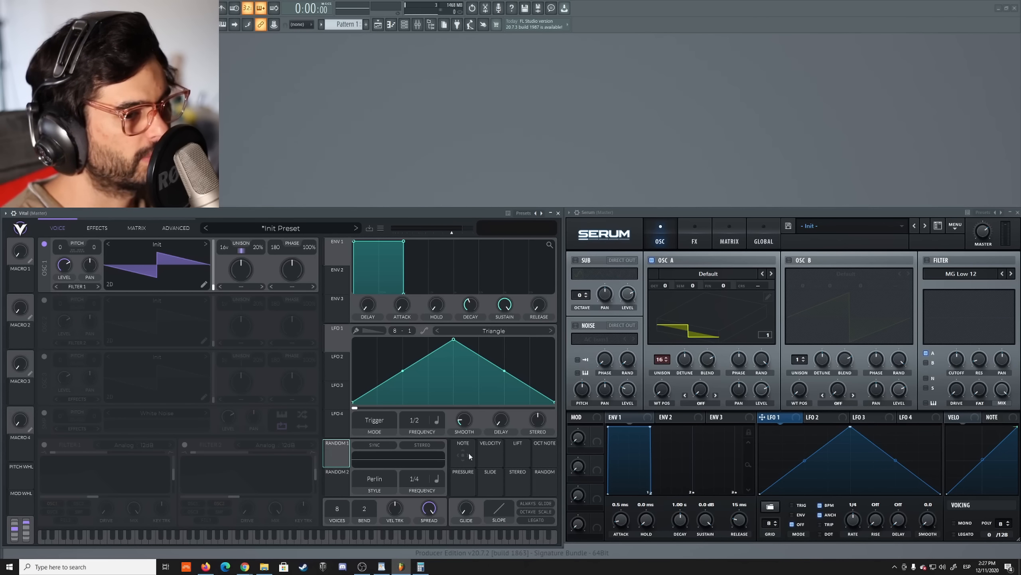
# Show Serum's Note and Velo modulator curves, ending on Velo, and bring up Vital's effects page
pyautogui.click(1000, 418)
pyautogui.click(966, 419)
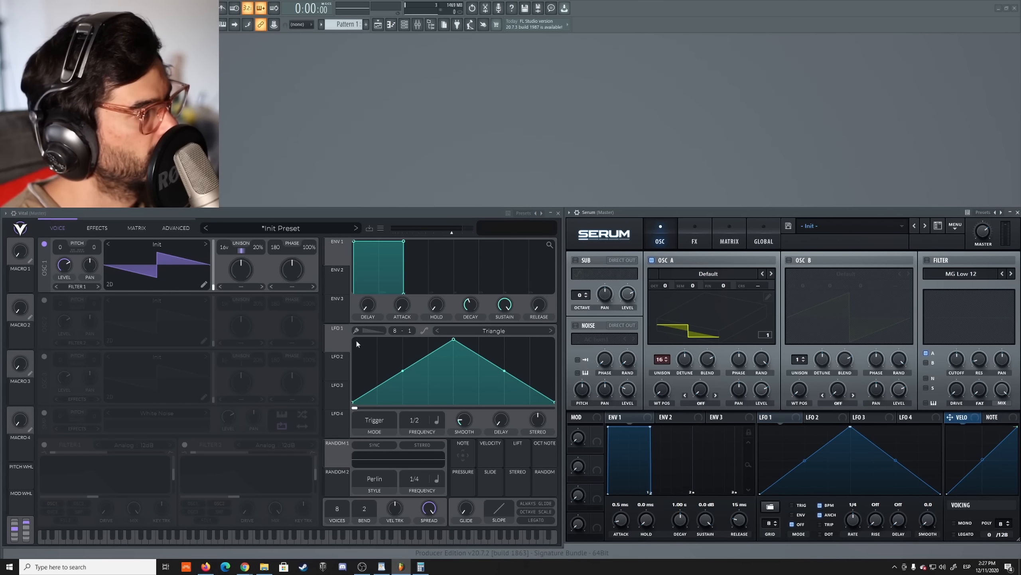
pyautogui.click(101, 228)
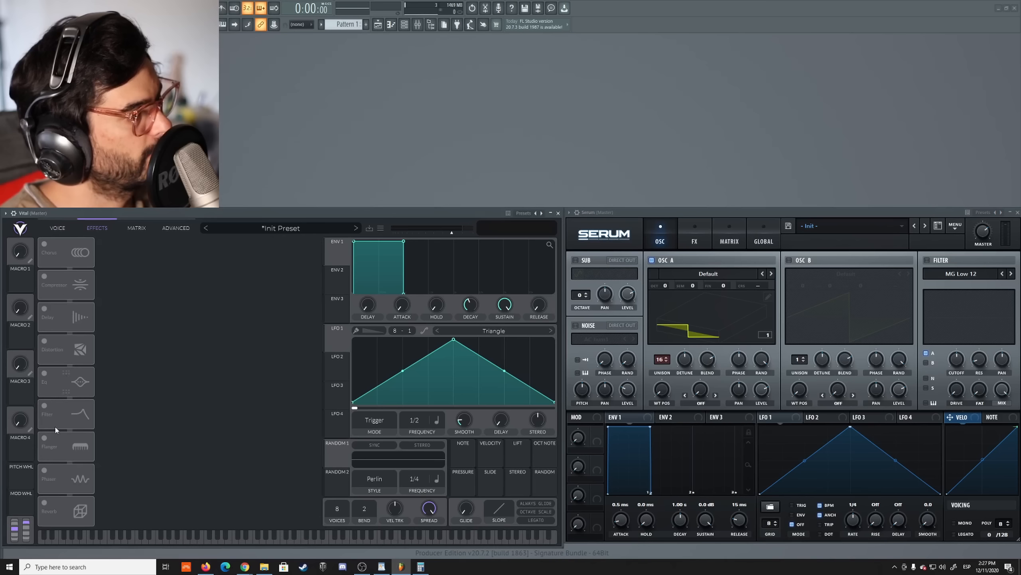
# Switch on Hyper/Dimension, Distortion, Flanger, Phaser, Chorus and Delay in Serum's effects rack
pyautogui.click(693, 237)
pyautogui.click(579, 262)
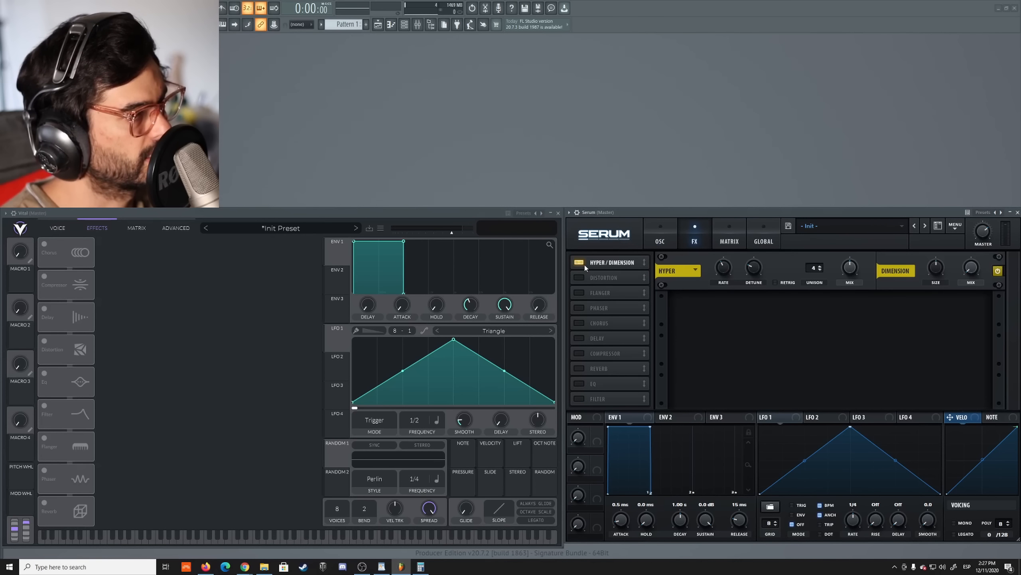
pyautogui.click(578, 278)
pyautogui.click(579, 292)
pyautogui.click(579, 307)
pyautogui.click(579, 322)
pyautogui.click(579, 338)
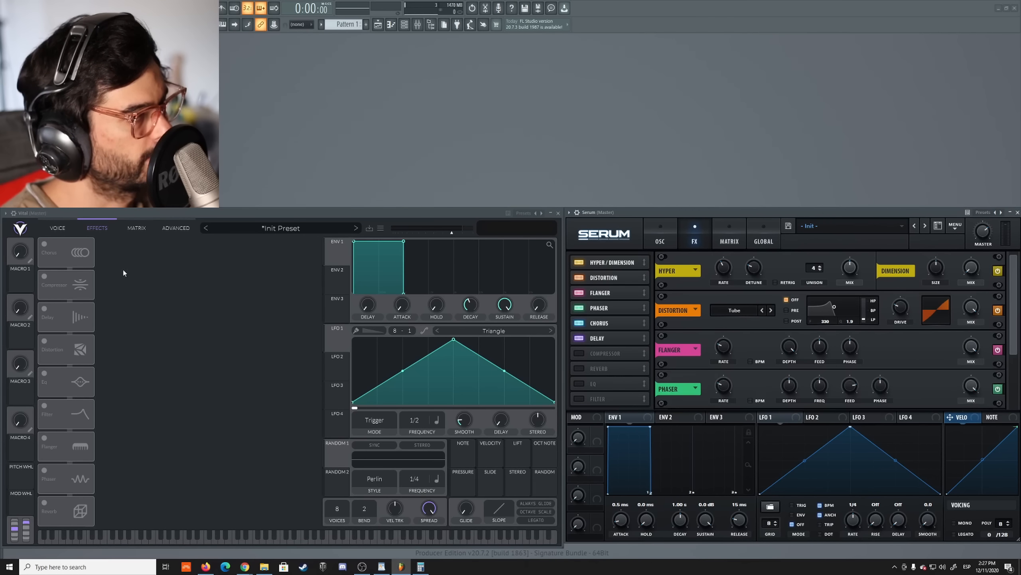
# Switch on Vital's Chorus, Compressor, Delay, Distortion and EQ effects, and try the compressor's High control
pyautogui.click(45, 244)
pyautogui.click(45, 276)
pyautogui.click(44, 308)
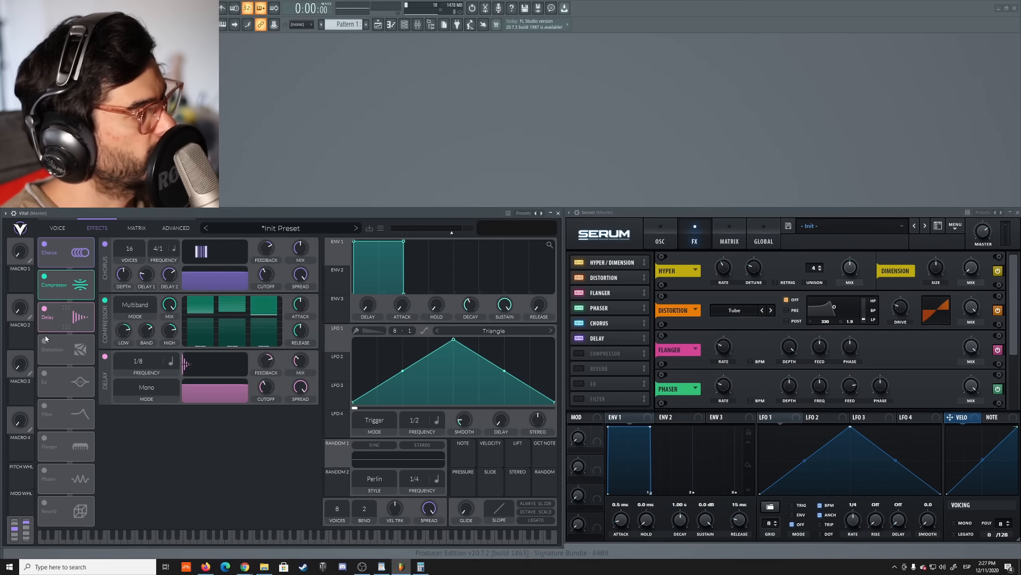
pyautogui.click(45, 340)
pyautogui.click(44, 373)
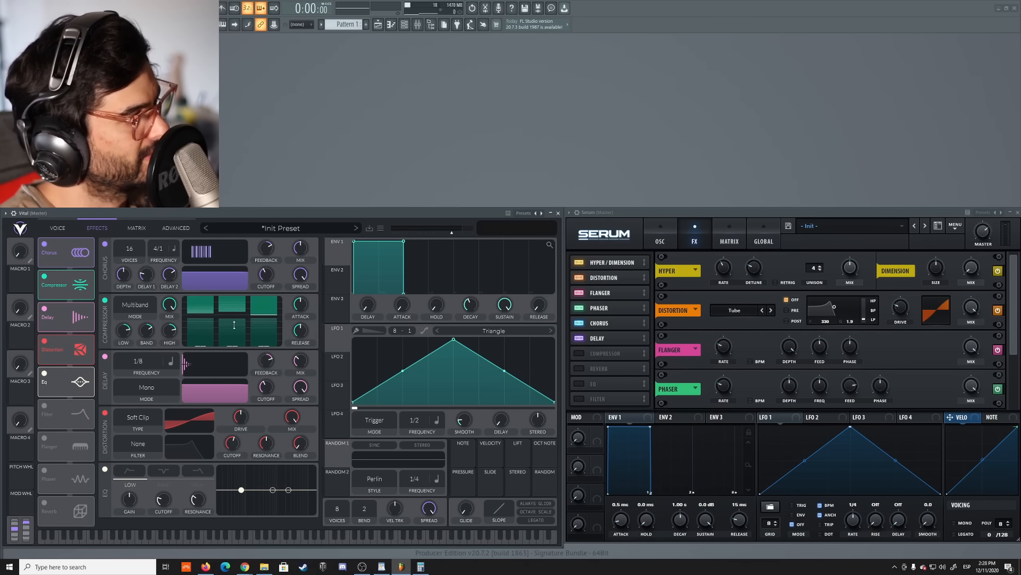
pyautogui.moveTo(168, 334)
pyautogui.moveTo(167, 331); pyautogui.dragTo(175, 332)
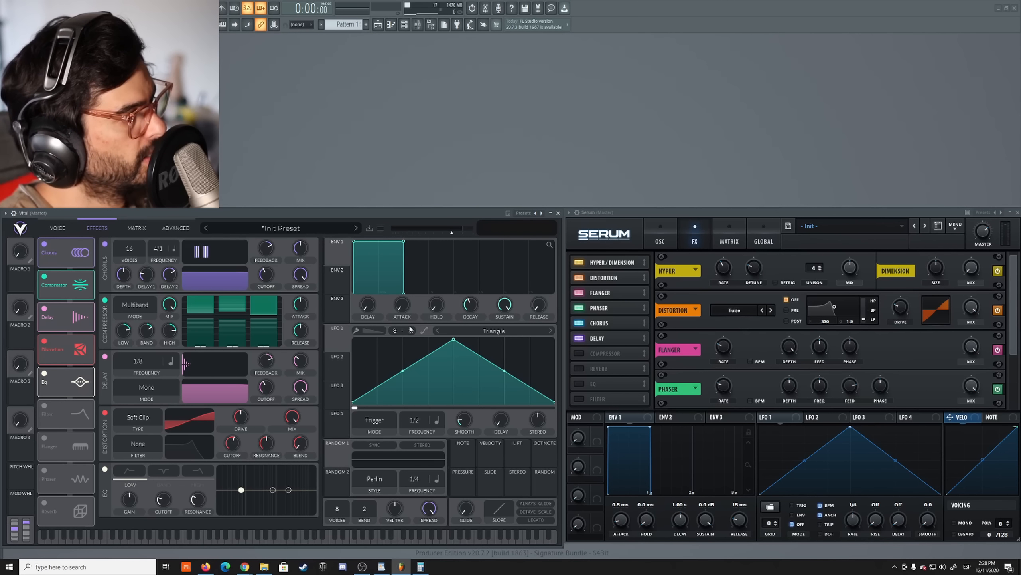
# Switch on Vital's Filter, Flanger and Phaser effects, and look over both synths' effect racks
pyautogui.click(44, 405)
pyautogui.click(45, 437)
pyautogui.click(45, 469)
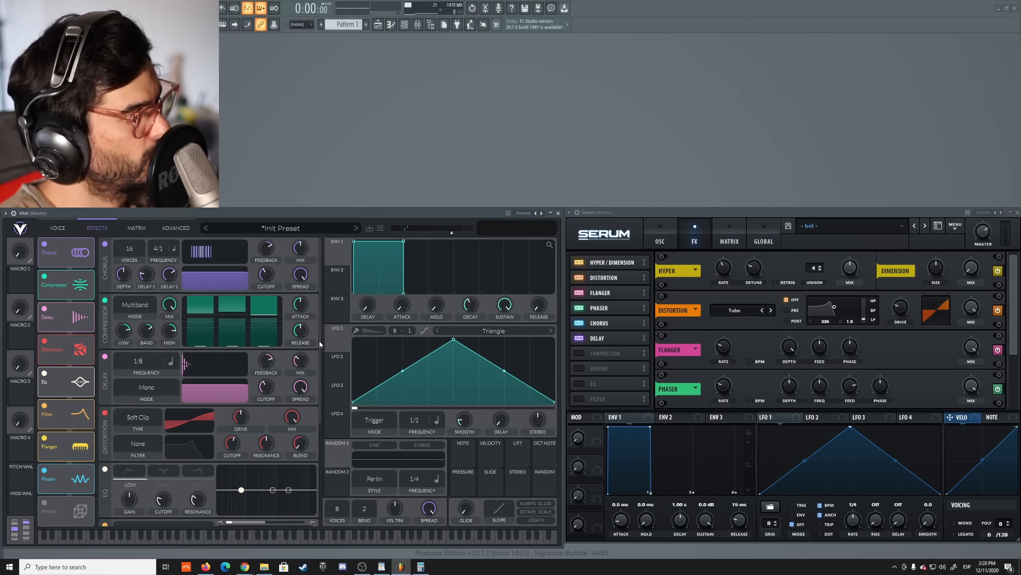
pyautogui.scroll(-4, 314, 398)
pyautogui.scroll(4, 311, 453)
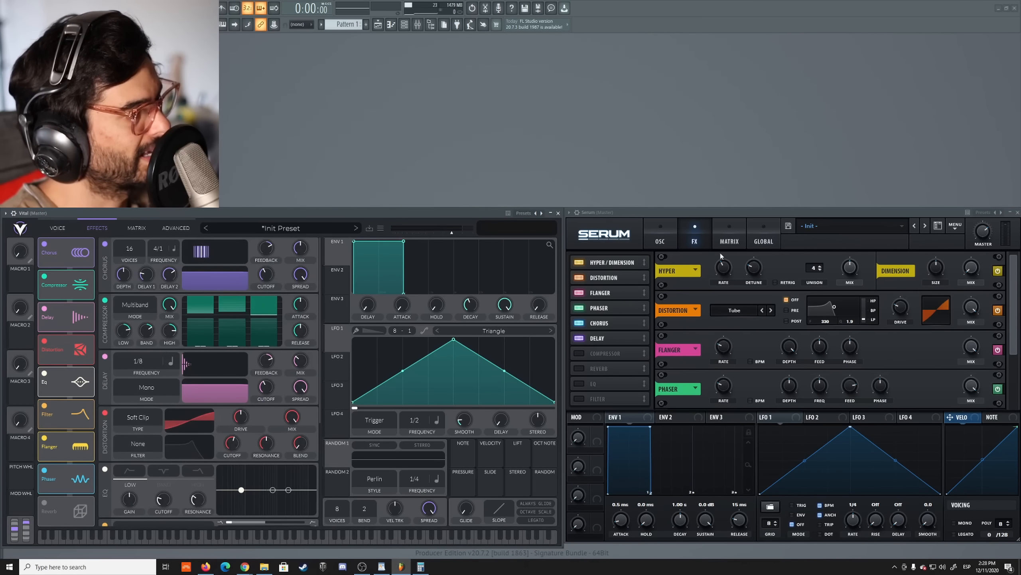
pyautogui.moveTo(1013, 279)
pyautogui.mouseDown()
pyautogui.moveTo(1013, 338)
pyautogui.moveTo(1014, 275)
pyautogui.mouseUp()
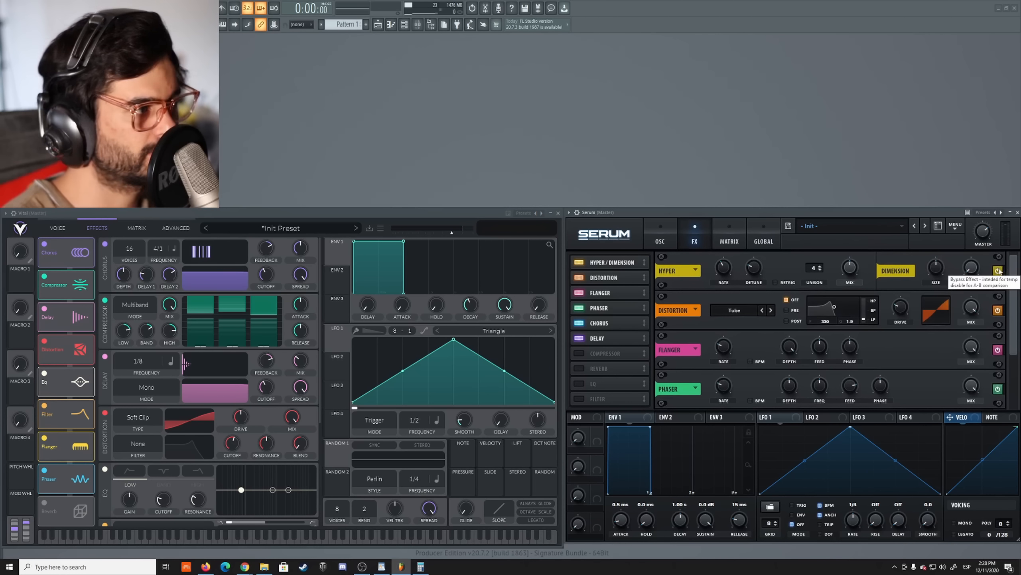
# Show the modulation matrix of Vital and of Serum, and look through Serum's modulation slots
pyautogui.click(136, 228)
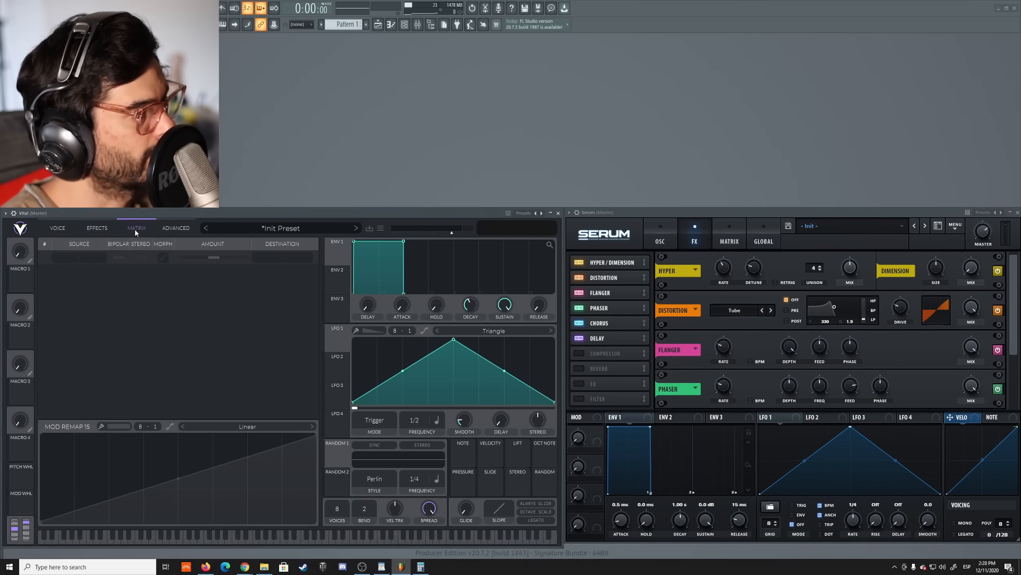
pyautogui.click(729, 240)
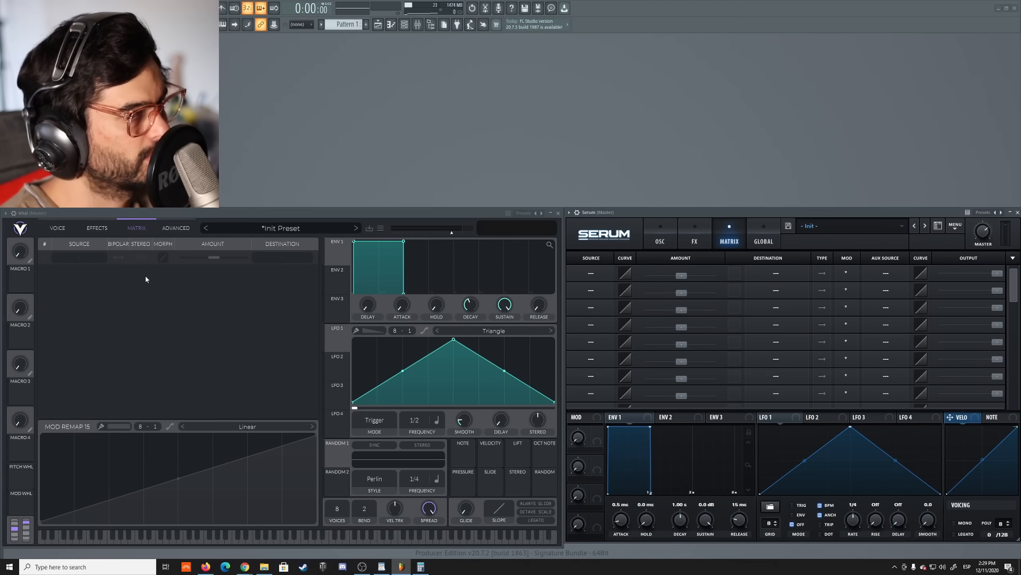
pyautogui.moveTo(1014, 287); pyautogui.dragTo(1013, 392)
pyautogui.scroll(10, 991, 369)
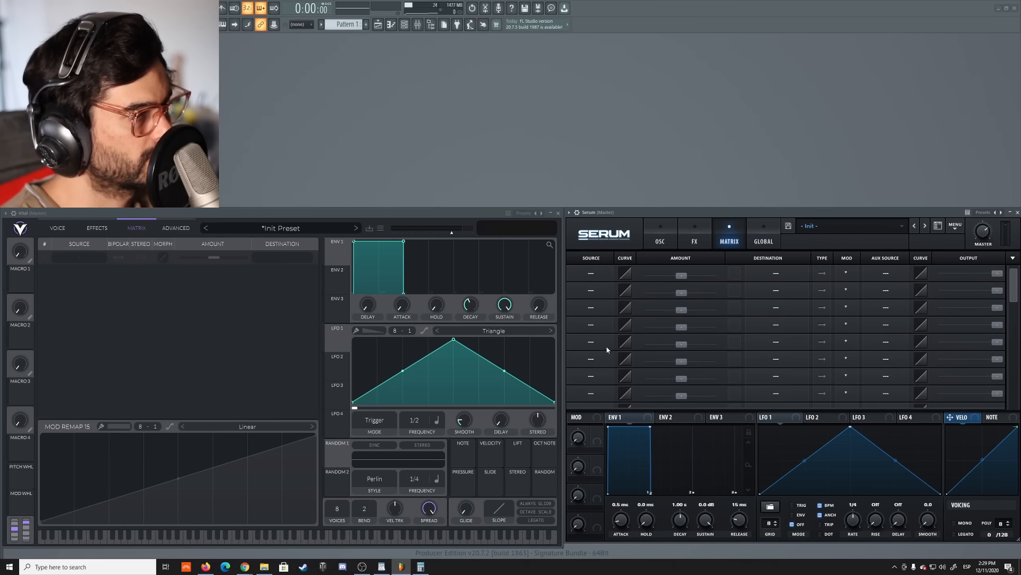
pyautogui.scroll(-5, 993, 308)
pyautogui.scroll(5, 993, 307)
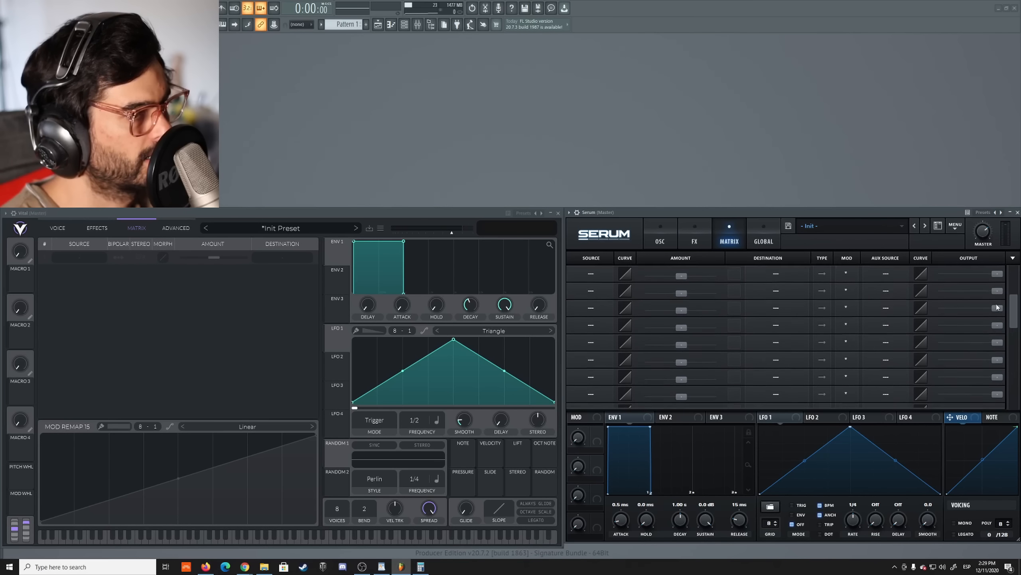
pyautogui.moveTo(1013, 284)
pyautogui.mouseDown()
pyautogui.moveTo(1011, 388)
pyautogui.moveTo(1011, 276)
pyautogui.mouseUp()
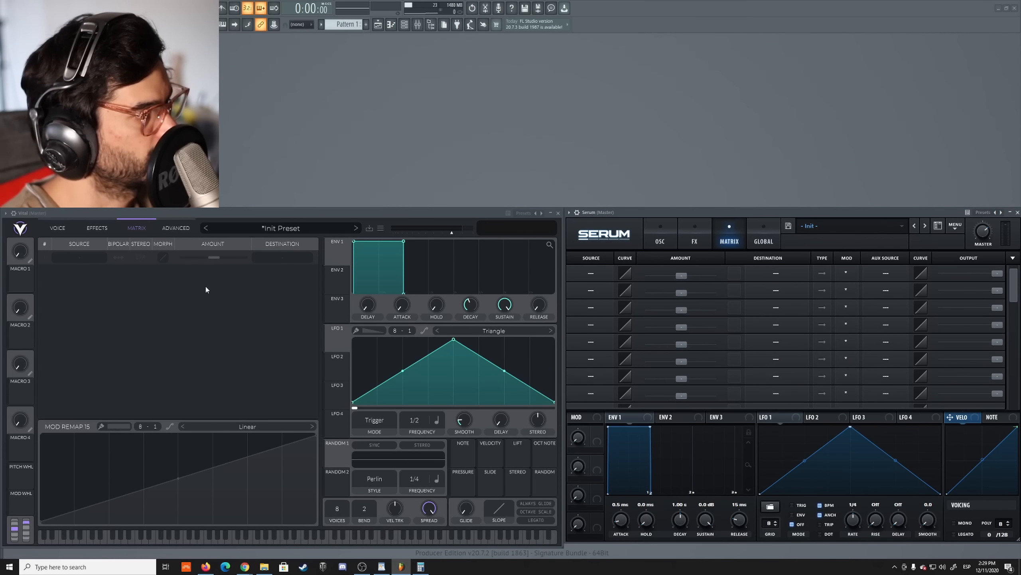
# Compare Vital's Advanced page with Serum's Global page, and return both synths to their oscillator pages
pyautogui.click(173, 230)
pyautogui.click(755, 240)
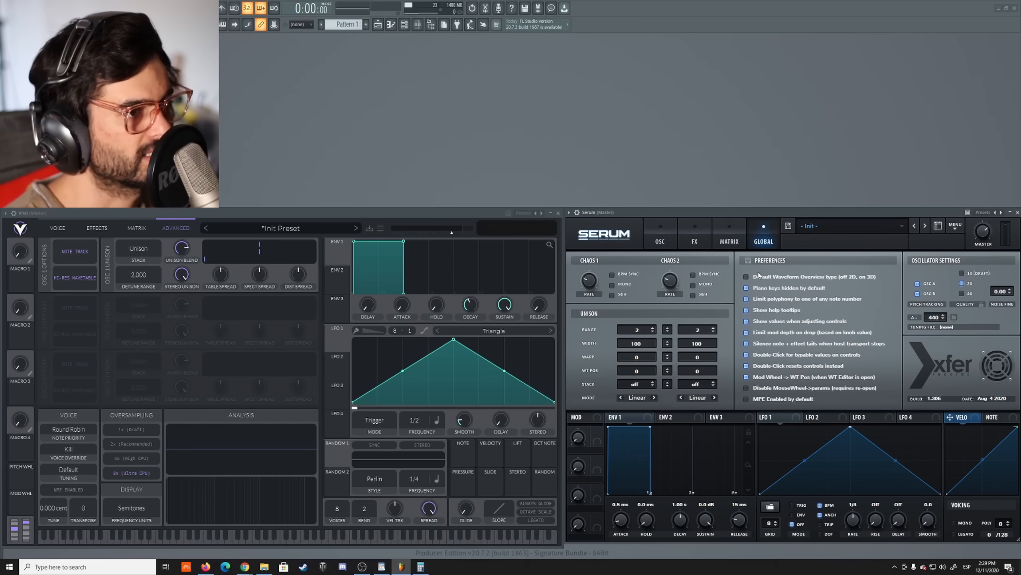
pyautogui.click(660, 240)
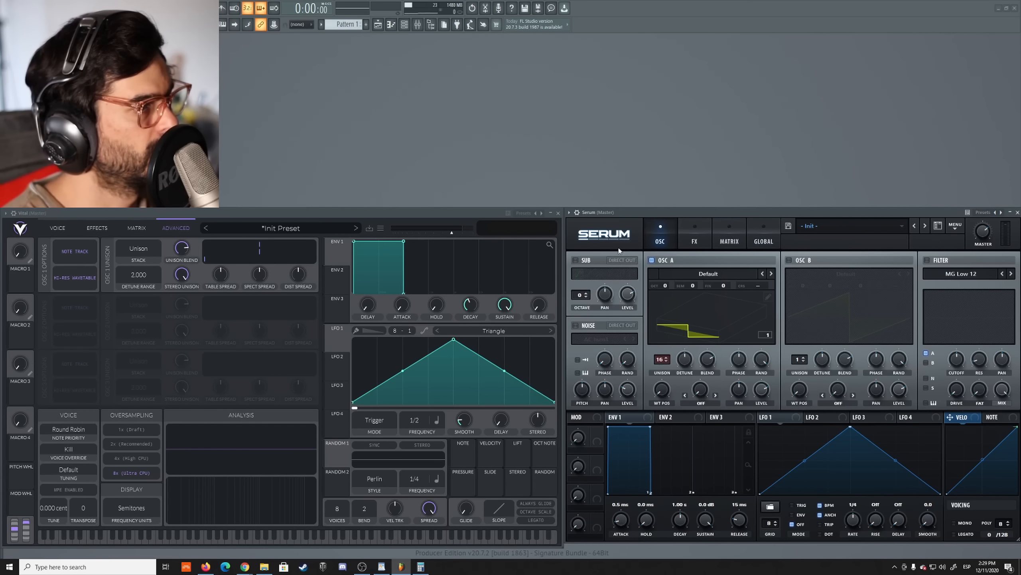
pyautogui.click(58, 228)
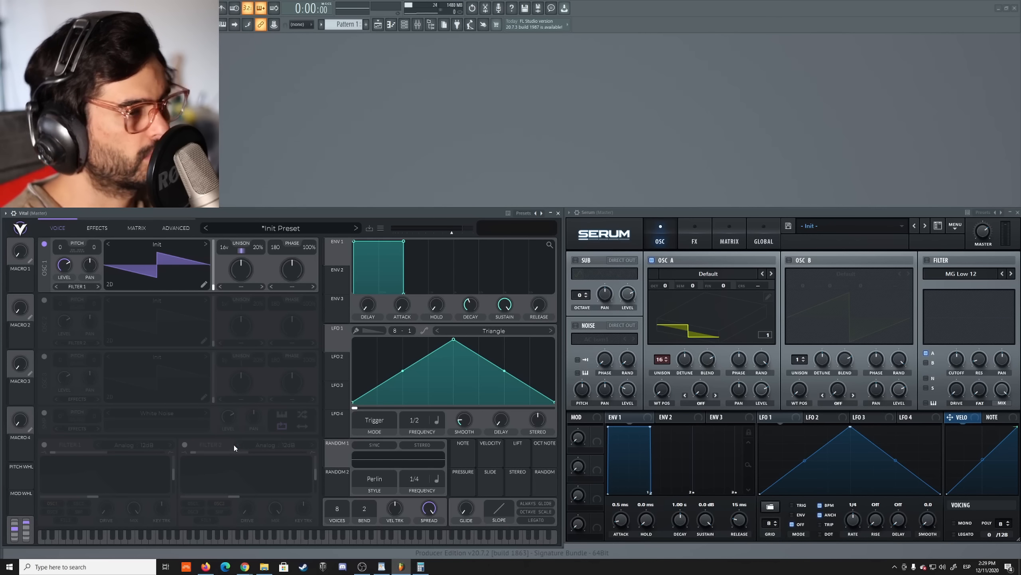
# Switch to the WordPad grading document and review the Tipos de Síntesis section, highlighting Vital's entry
pyautogui.click(381, 567)
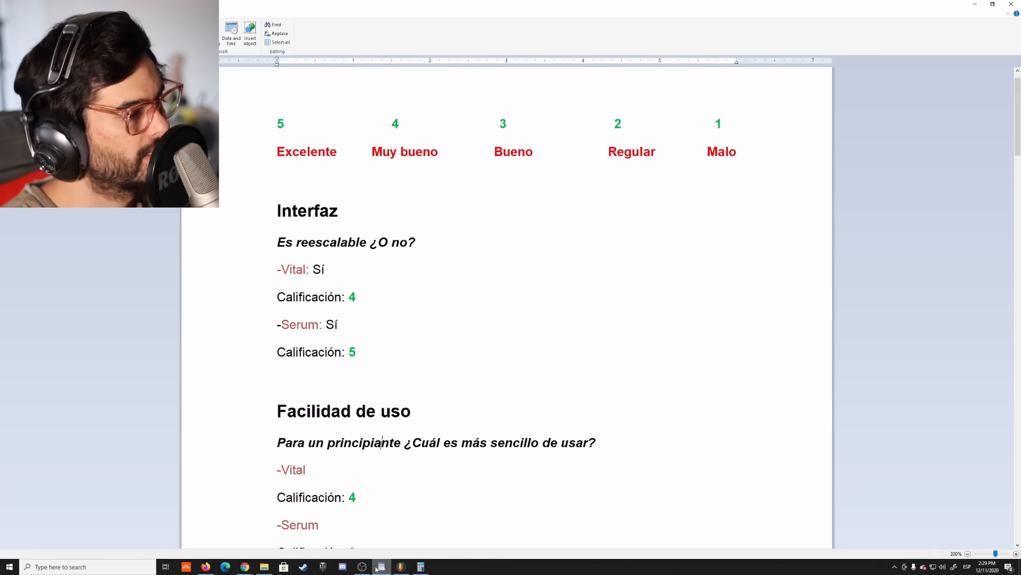
pyautogui.scroll(-5, 584, 390)
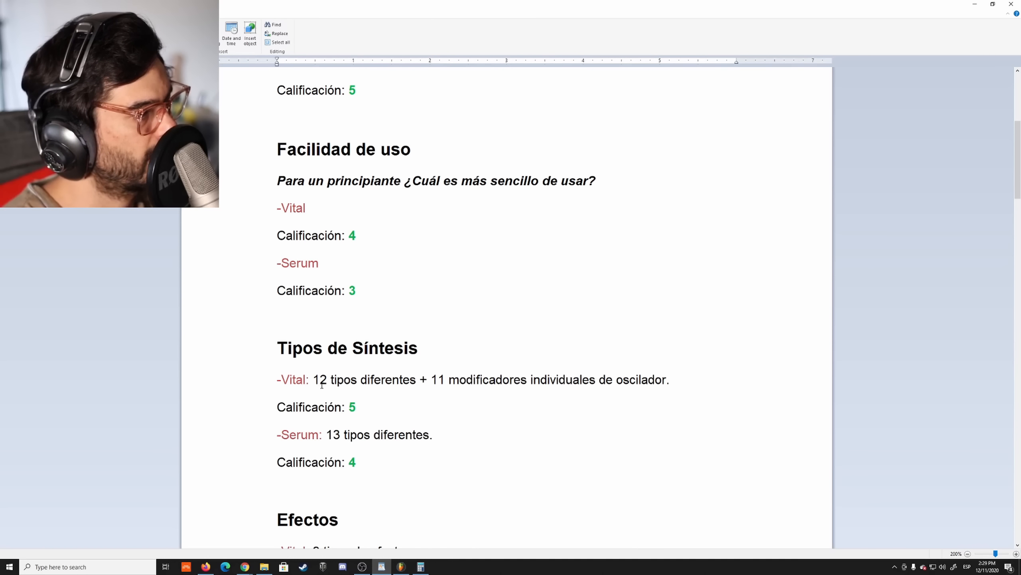
pyautogui.moveTo(314, 380); pyautogui.dragTo(650, 383)
pyautogui.click(403, 382)
pyautogui.click(622, 402)
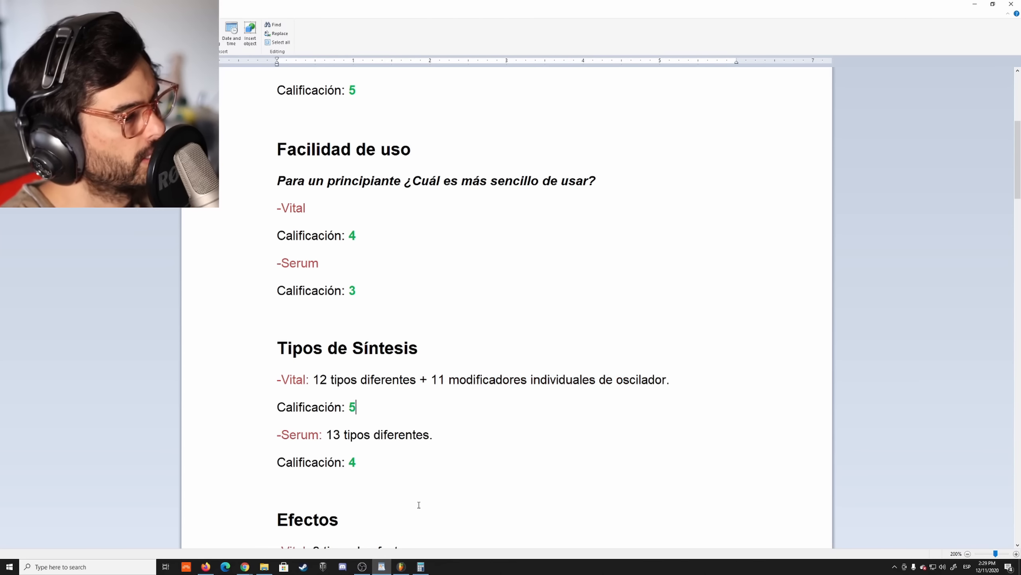
# Return to FL Studio and view the two warp type lists of Vital's oscillator 1, keeping both on None
pyautogui.click(405, 567)
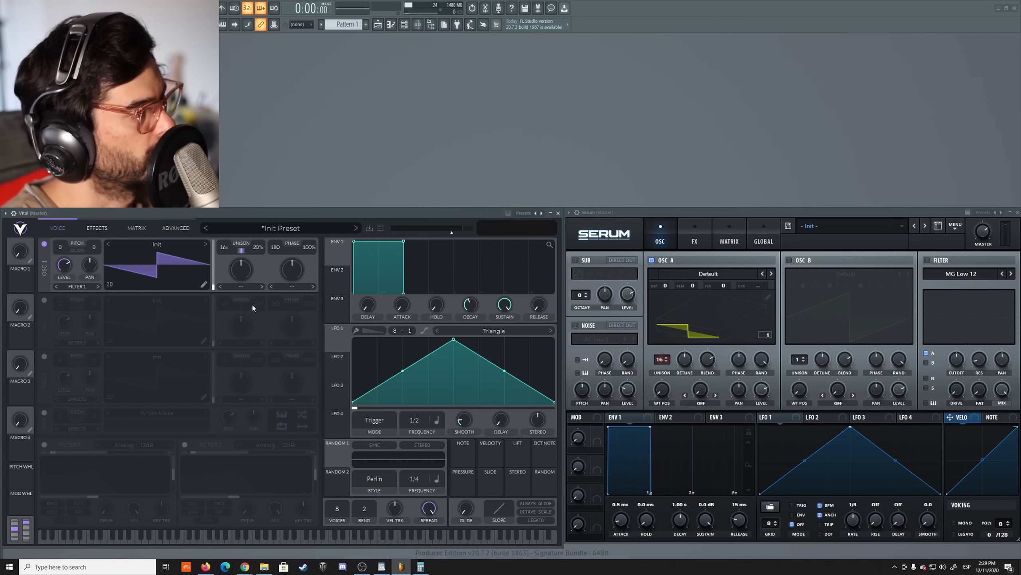
pyautogui.click(241, 286)
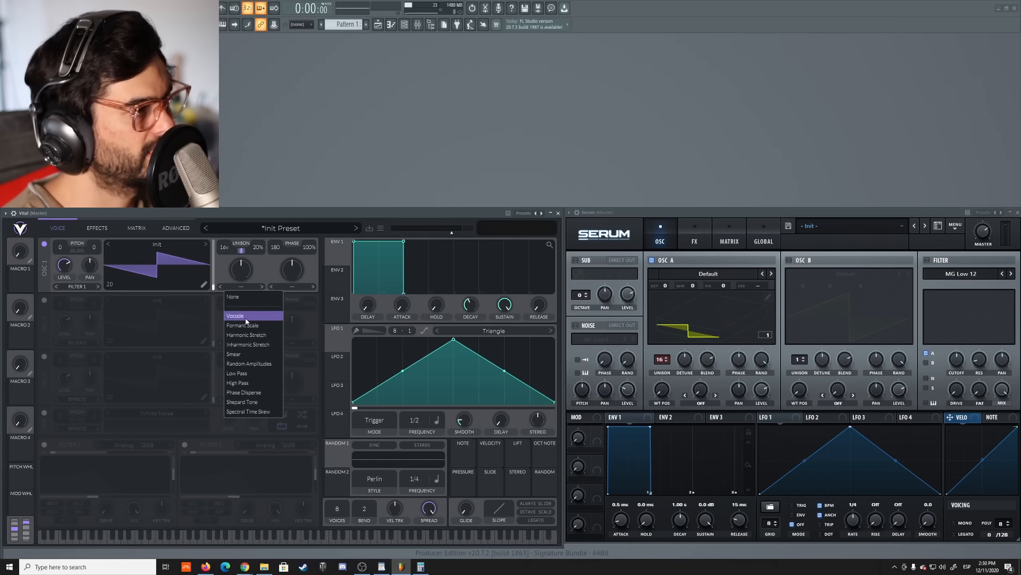
pyautogui.click(251, 296)
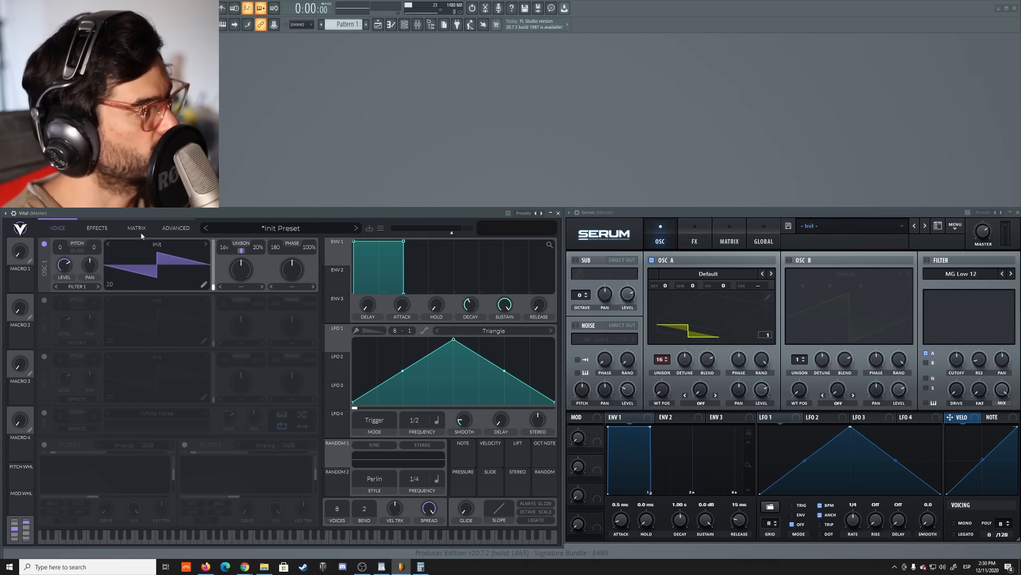
pyautogui.click(292, 286)
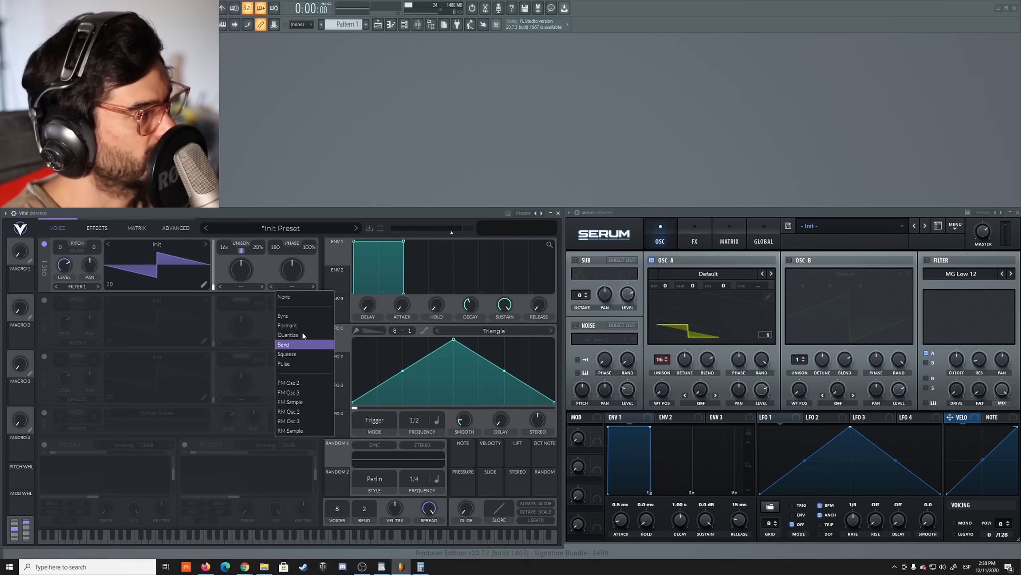
pyautogui.click(289, 297)
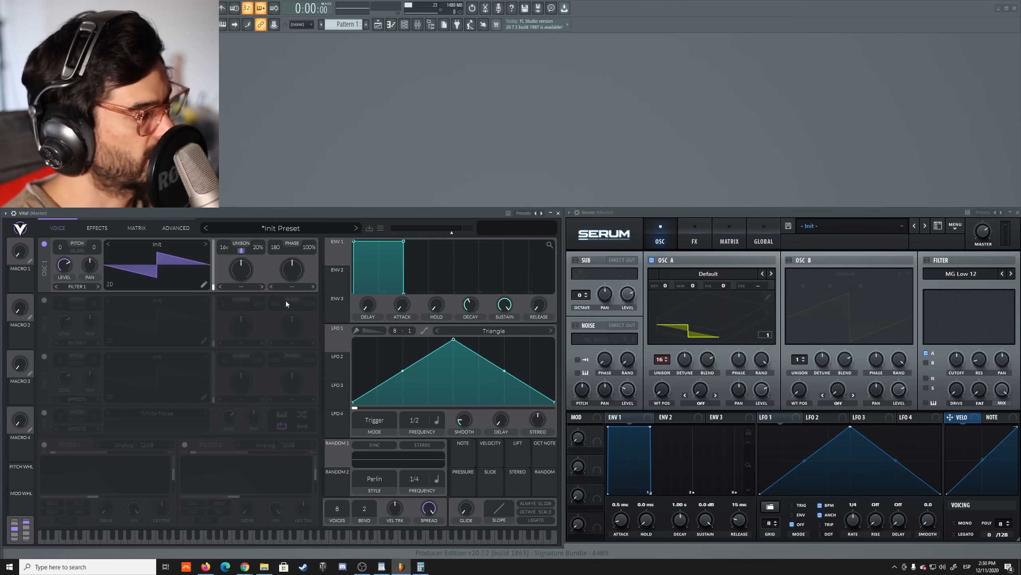
# Review both warp lists of Vital's oscillator 1 again and set the spectral warp under Unison to Random Amplitudes
pyautogui.click(249, 286)
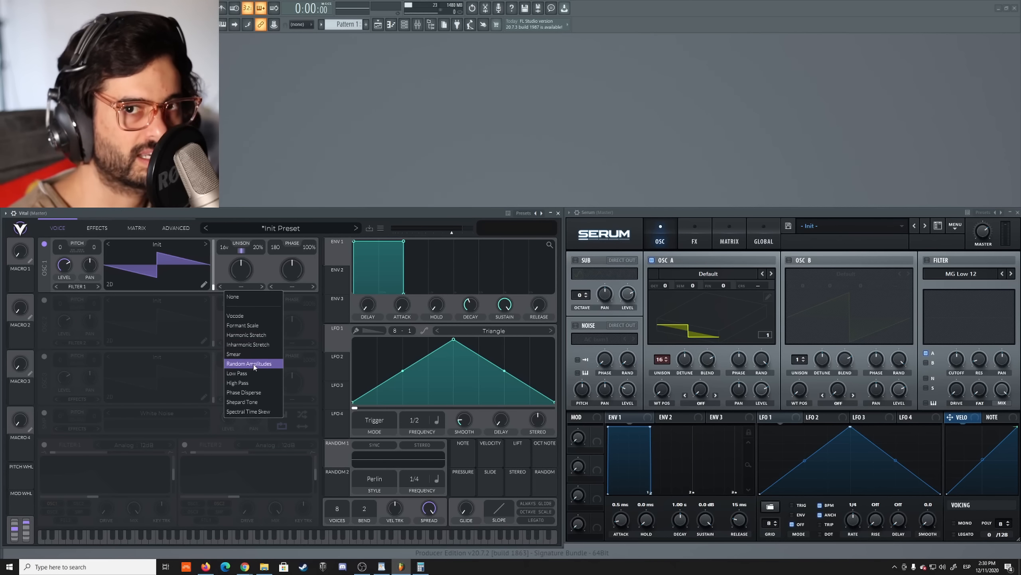
pyautogui.click(302, 285)
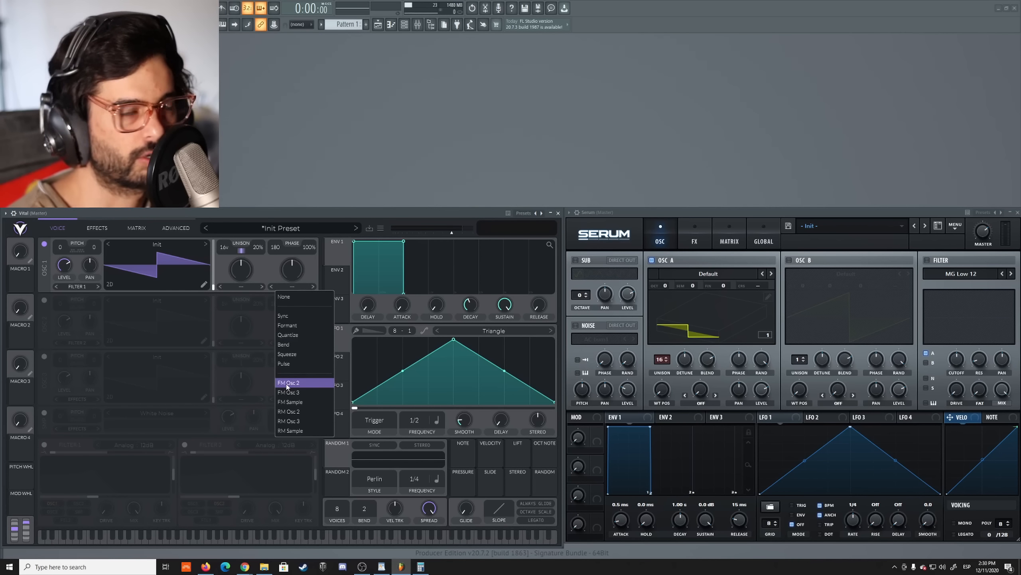
pyautogui.click(247, 286)
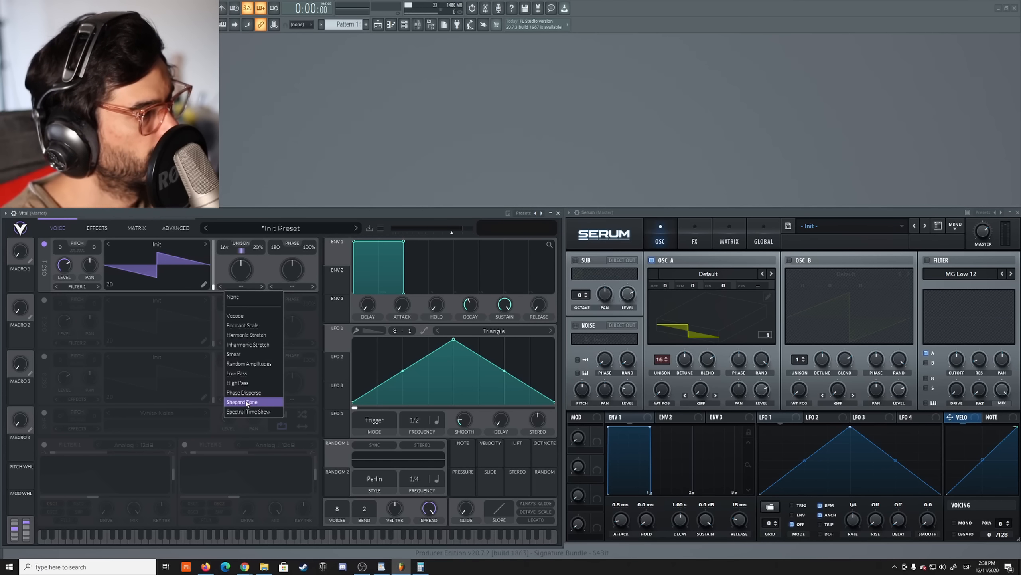
pyautogui.click(249, 363)
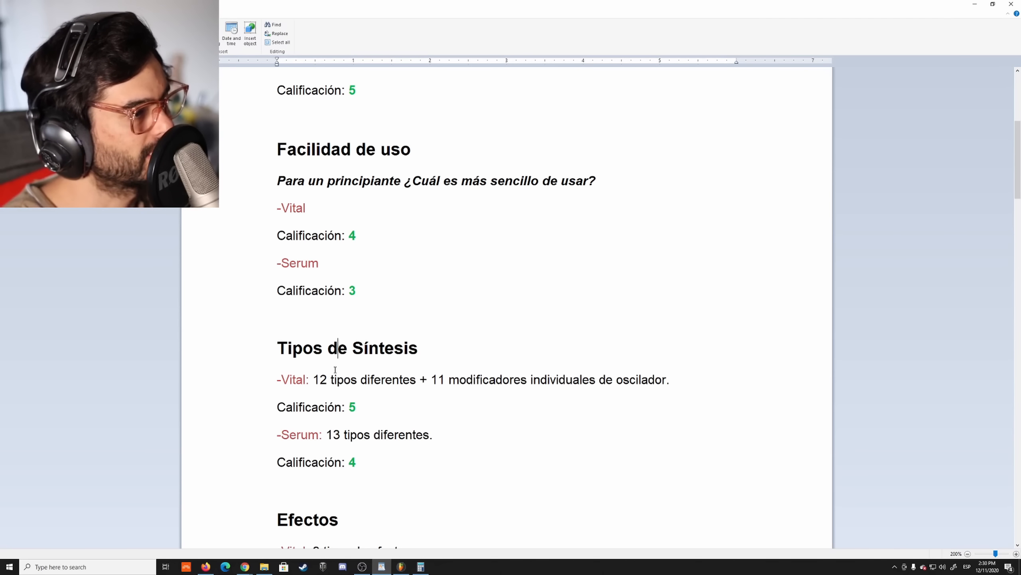
# Go back to FL Studio and view the warp mode list of Serum's oscillator A, leaving it without choosing a mode
pyautogui.click(401, 566)
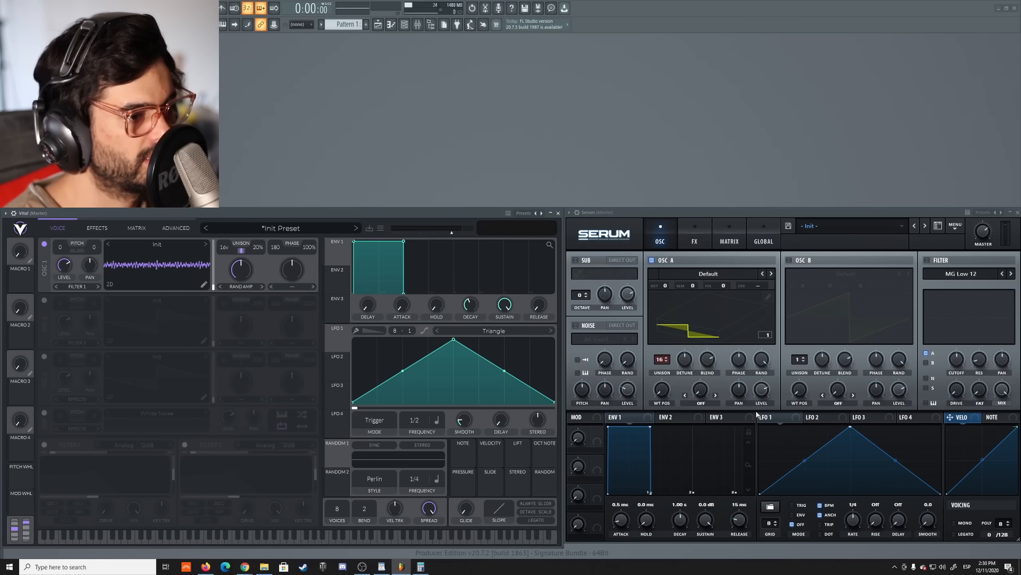
pyautogui.click(705, 404)
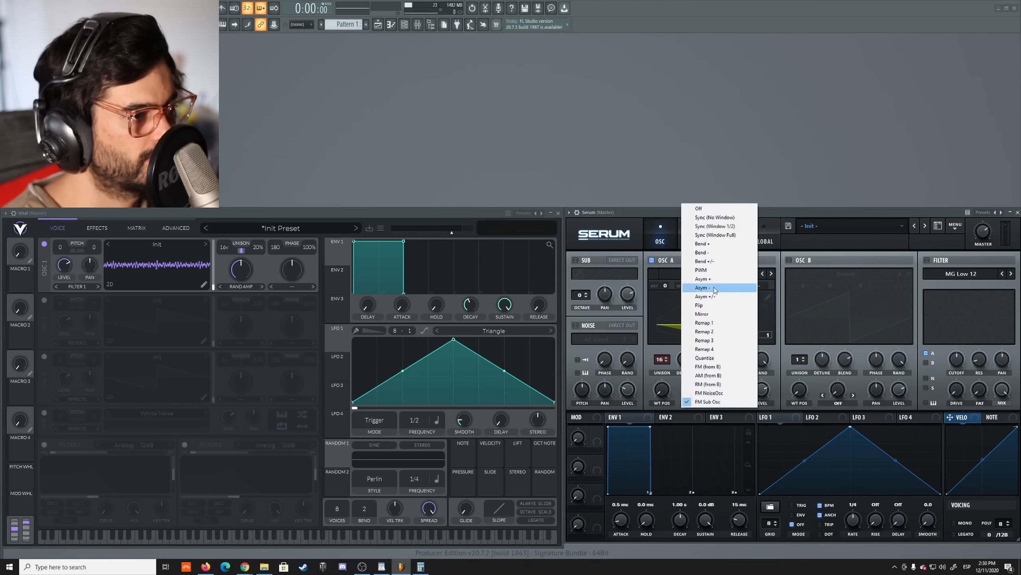
pyautogui.click(650, 352)
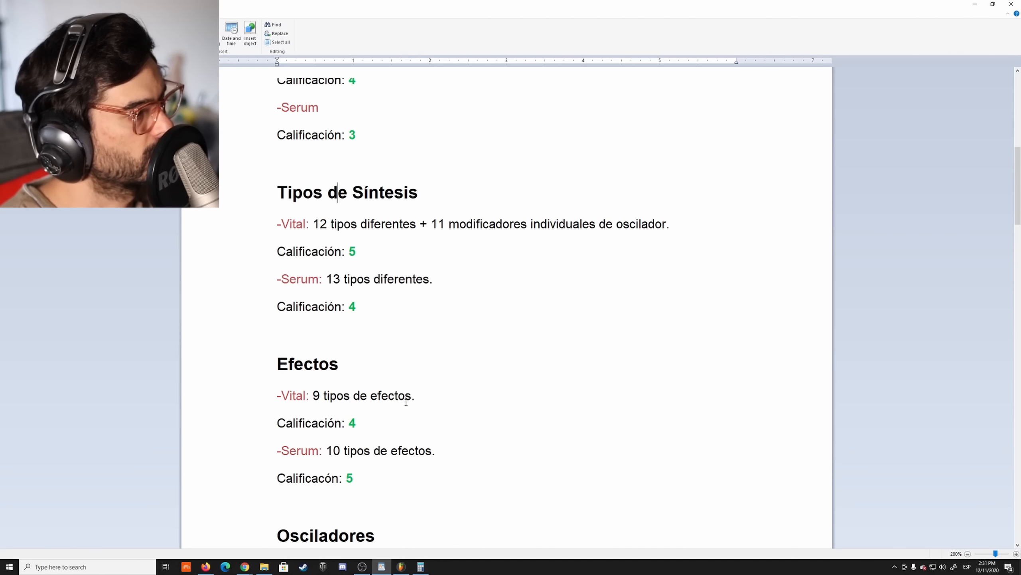
# Review the Efectos section of the WordPad grading document, highlighting the effect entries for Vital and Serum
pyautogui.moveTo(310, 399); pyautogui.dragTo(429, 398)
pyautogui.click(423, 400)
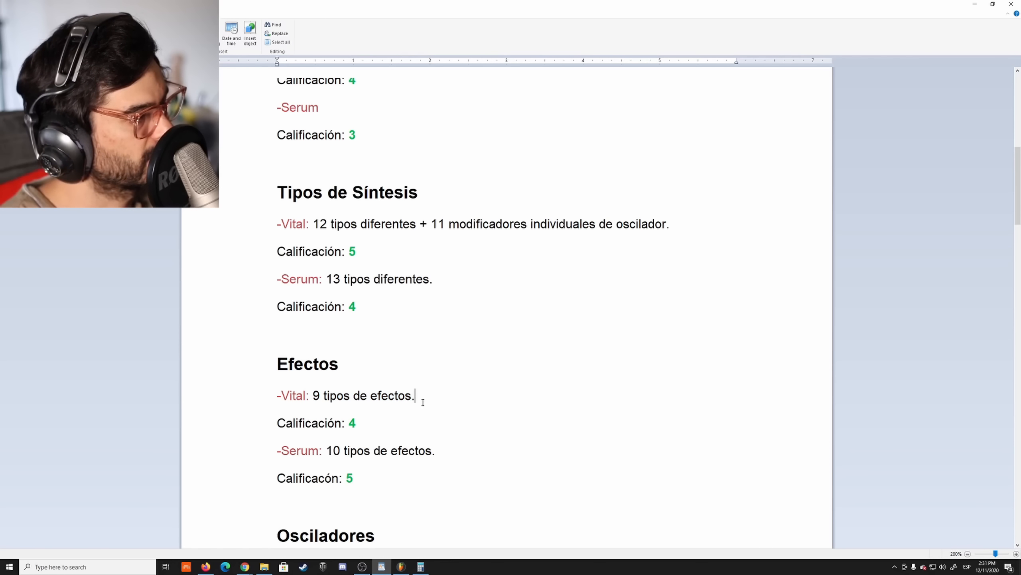
pyautogui.moveTo(328, 451); pyautogui.dragTo(435, 451)
pyautogui.click(449, 427)
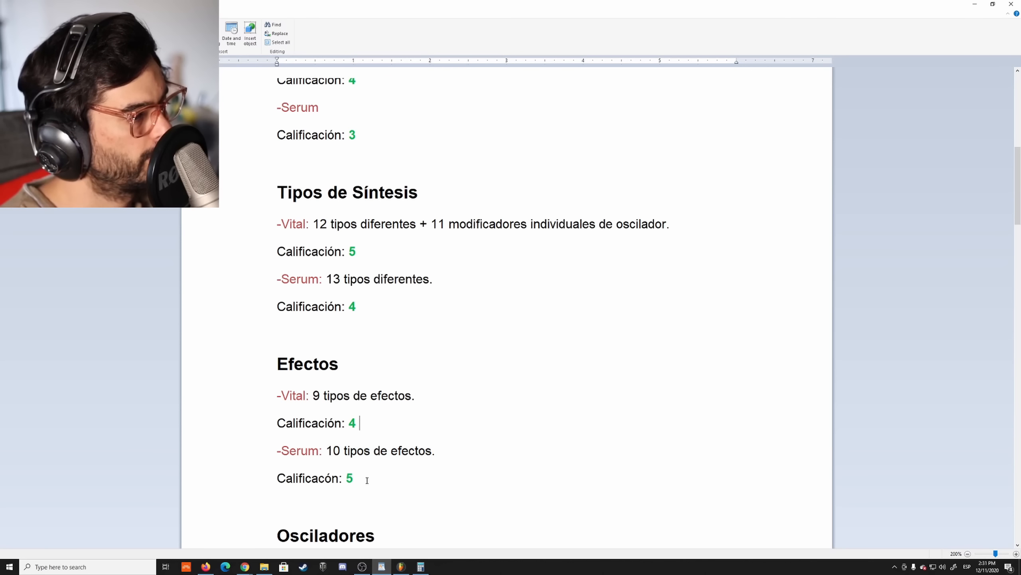
# Highlight the Calificación scores of Serum and Vital in the Efectos section
pyautogui.moveTo(347, 478); pyautogui.dragTo(353, 478)
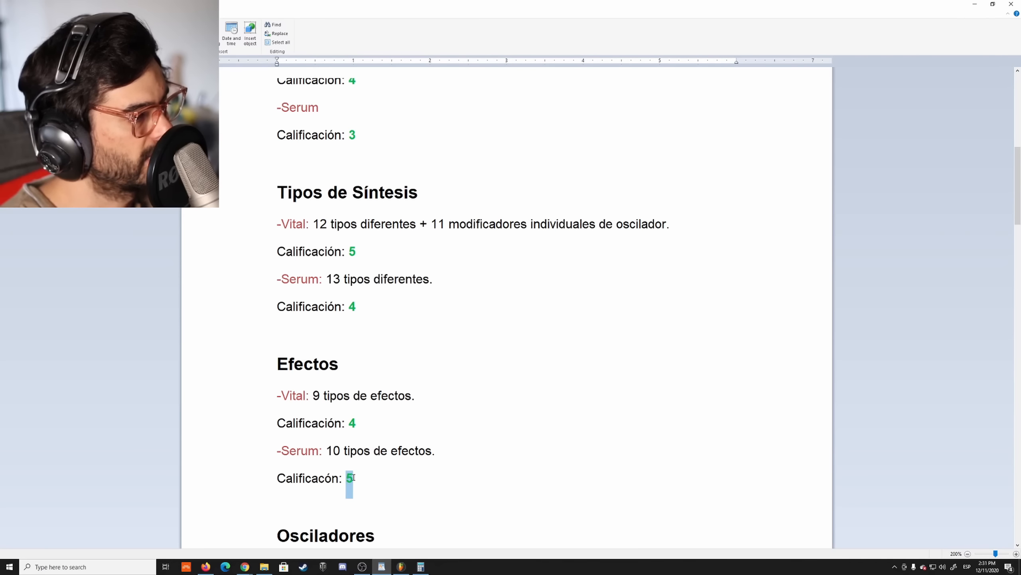
pyautogui.click(356, 477)
pyautogui.moveTo(349, 423); pyautogui.dragTo(358, 424)
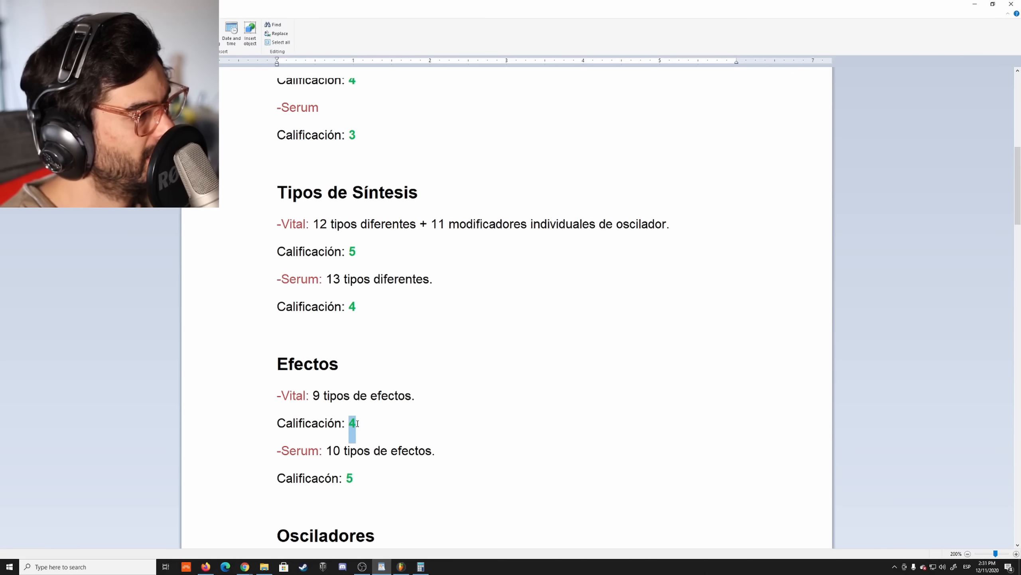
pyautogui.click(360, 424)
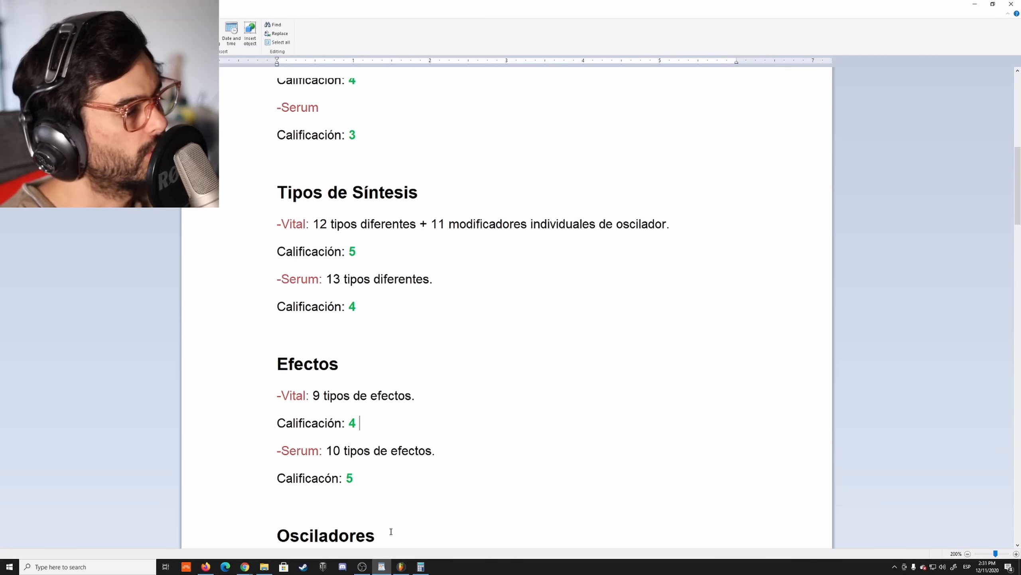
# Switch to FL Studio, show the effects pages of Vital and Serum, and enable Serum's Compressor, Reverb, EQ and Filter
pyautogui.click(401, 566)
pyautogui.click(97, 227)
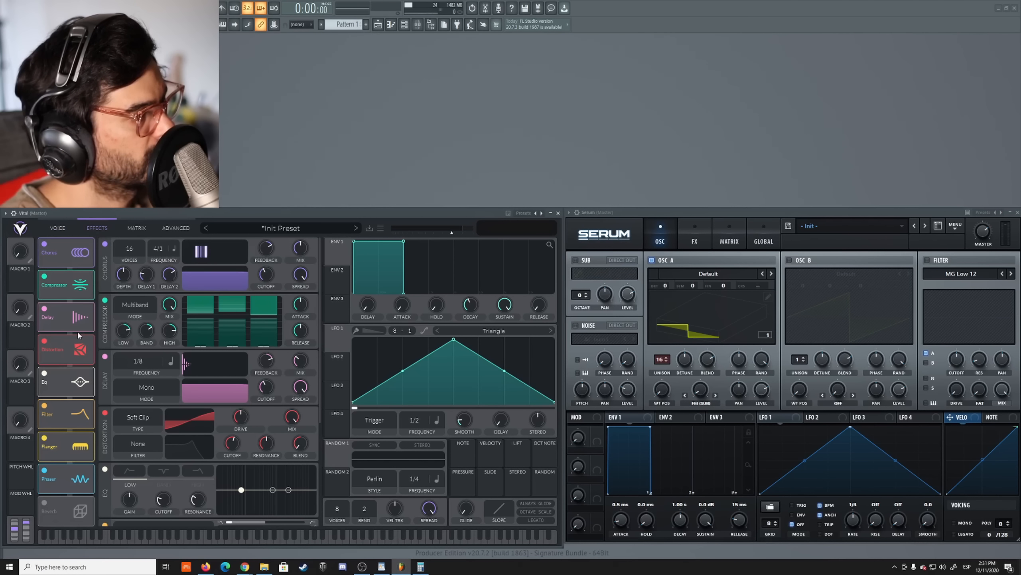
pyautogui.click(695, 240)
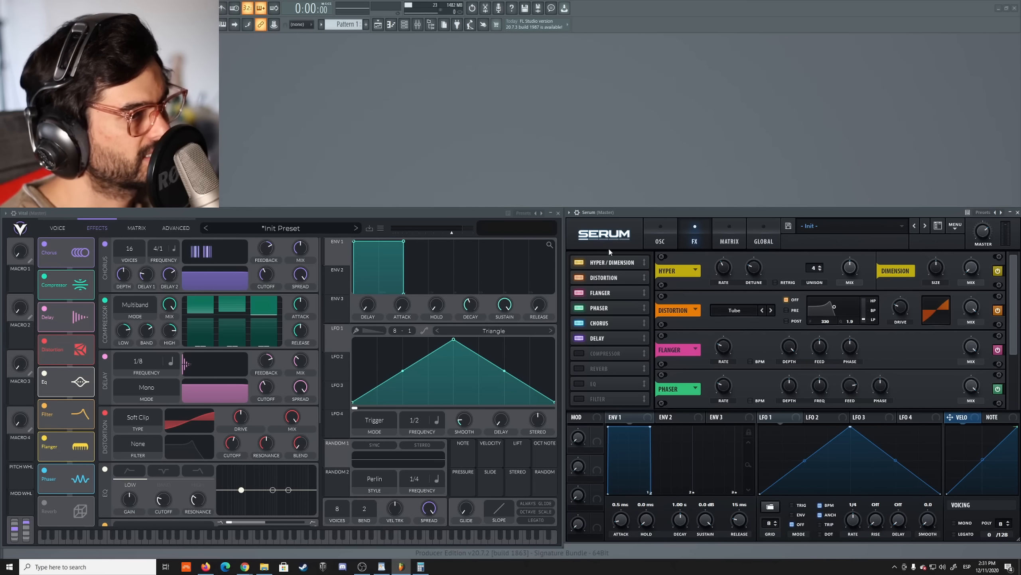
pyautogui.click(578, 353)
pyautogui.click(578, 369)
pyautogui.click(579, 383)
pyautogui.click(578, 398)
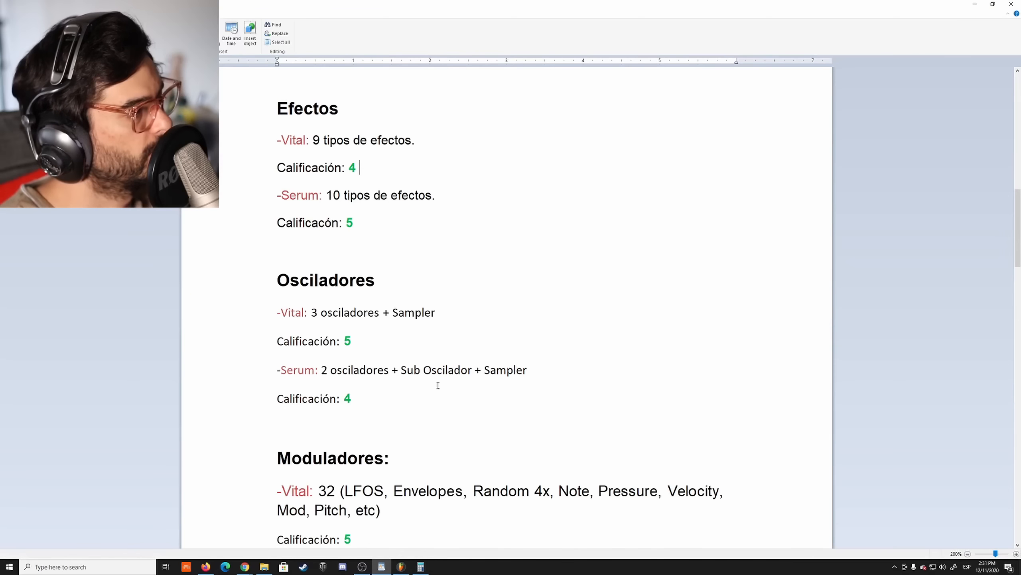
# Switch to the WordPad grading document and review the Osciladores section, highlighting the oscillator entries and Vital's score
pyautogui.hotkey('alt', 'Tab')
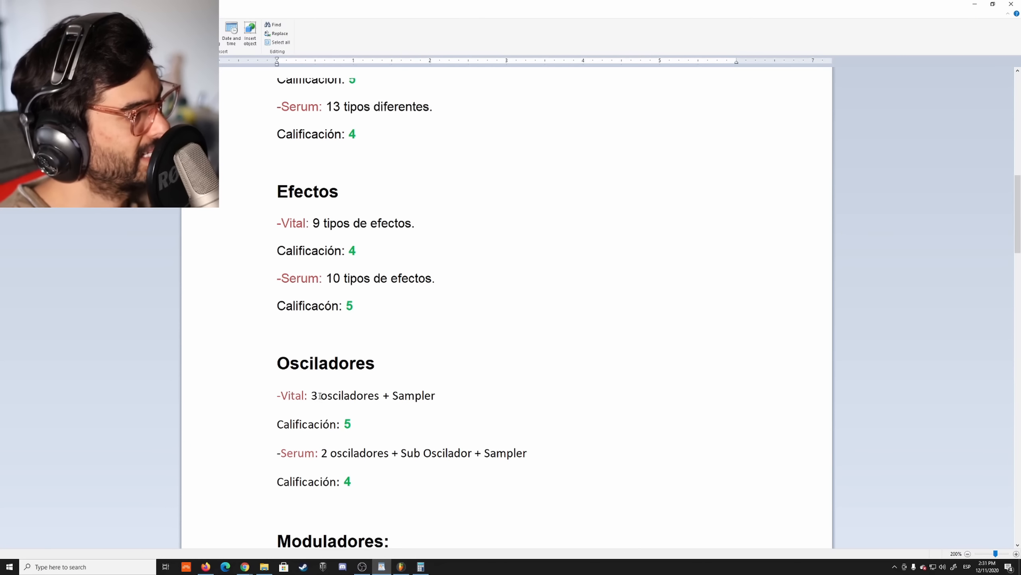
pyautogui.moveTo(312, 395); pyautogui.dragTo(356, 396)
pyautogui.click(415, 396)
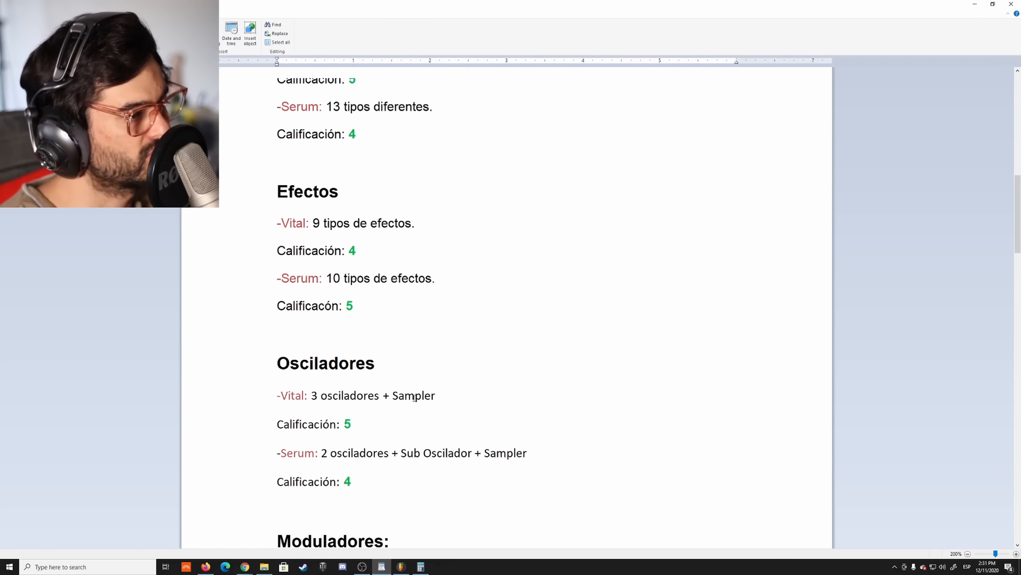
pyautogui.doubleClick(349, 424)
pyautogui.click(354, 437)
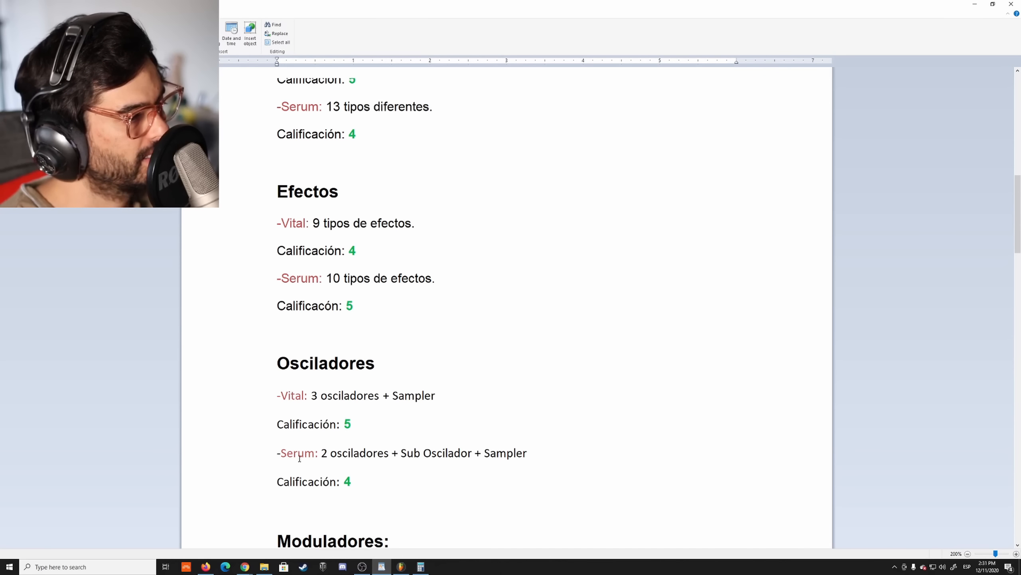
pyautogui.moveTo(323, 454); pyautogui.dragTo(392, 453)
pyautogui.click(398, 453)
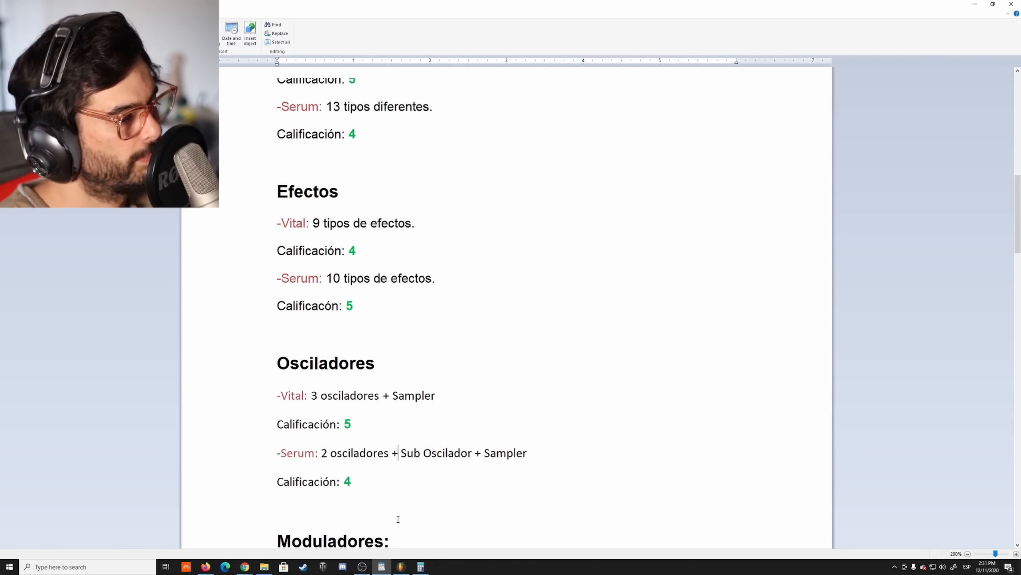
# Go back to FL Studio, show Vital's voice page and enable oscillators 2 and 3
pyautogui.click(406, 565)
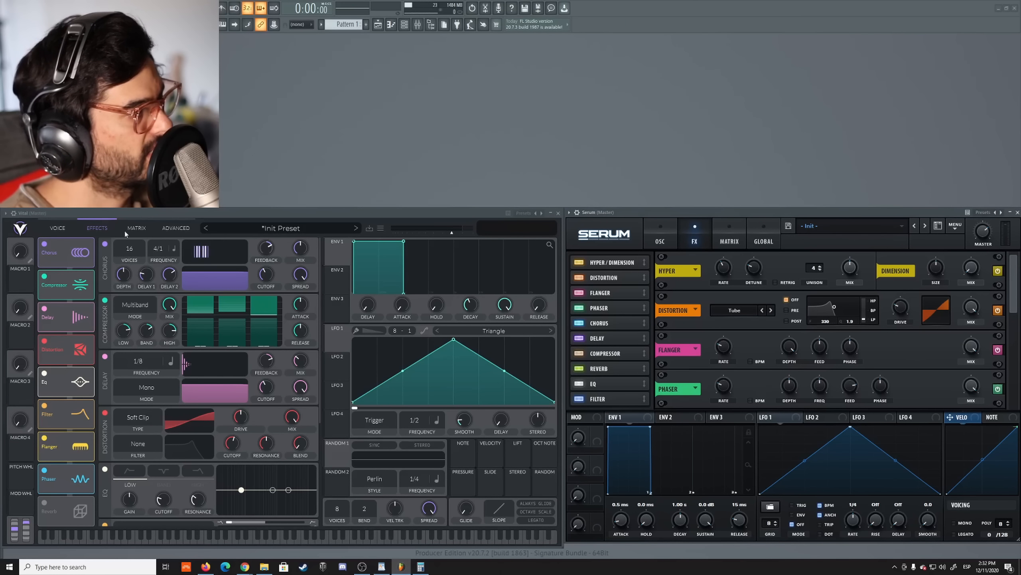
pyautogui.click(54, 232)
pyautogui.click(44, 299)
pyautogui.click(44, 356)
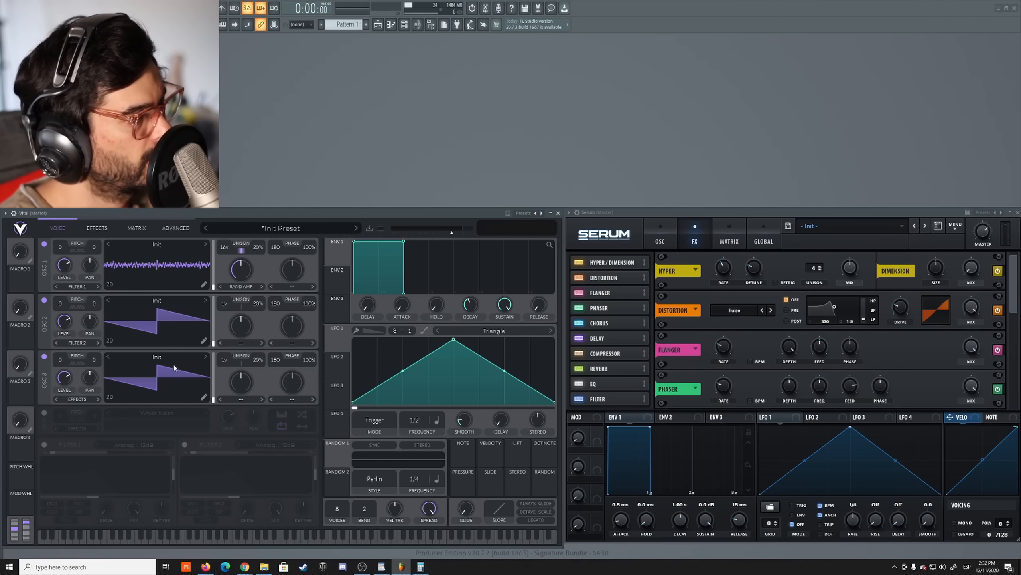
# Load the Harmonic Series wavetable into Vital's oscillator 3 and switch its display to the 3D view
pyautogui.click(156, 357)
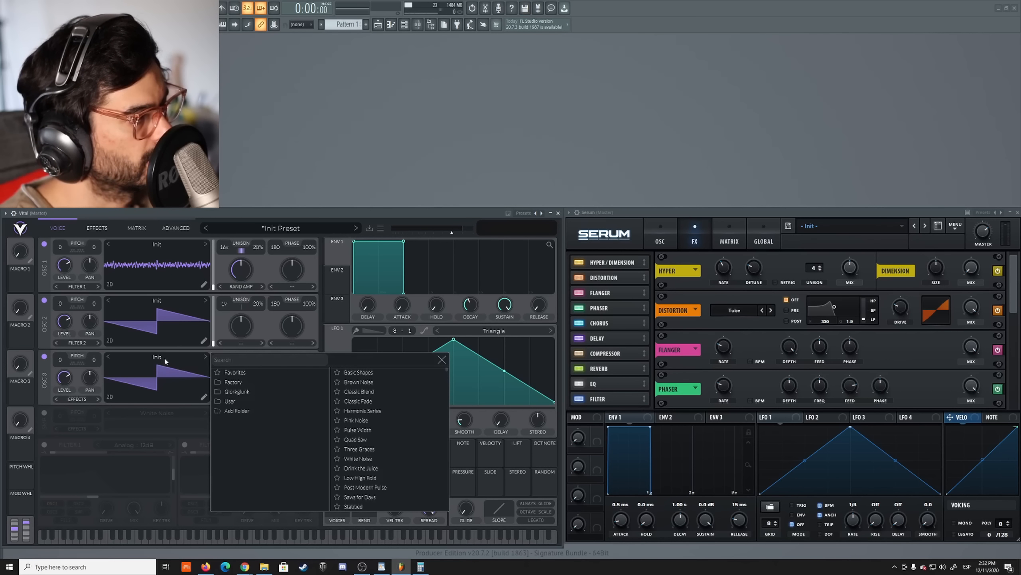
pyautogui.click(228, 411)
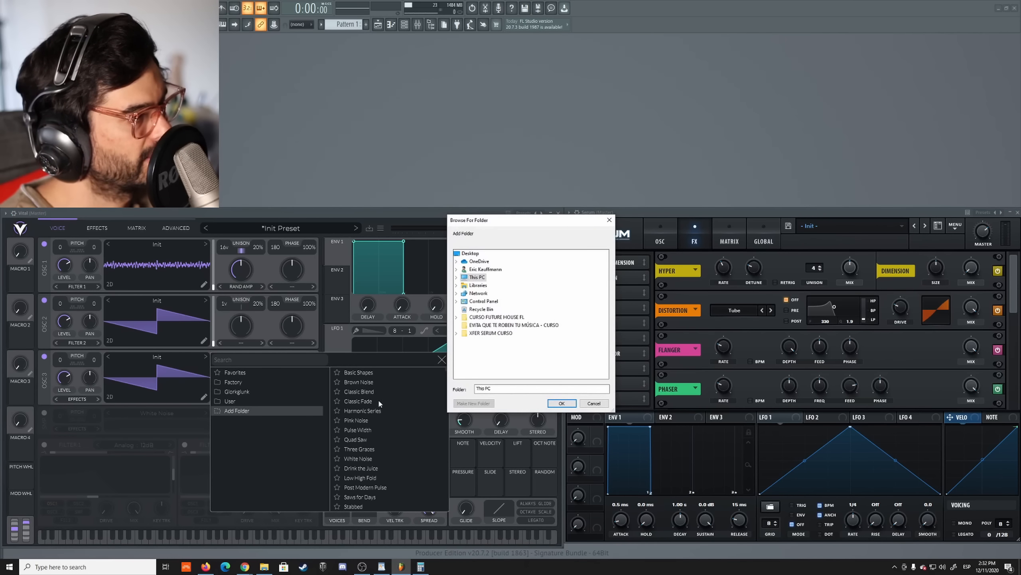
pyautogui.click(594, 403)
pyautogui.click(362, 410)
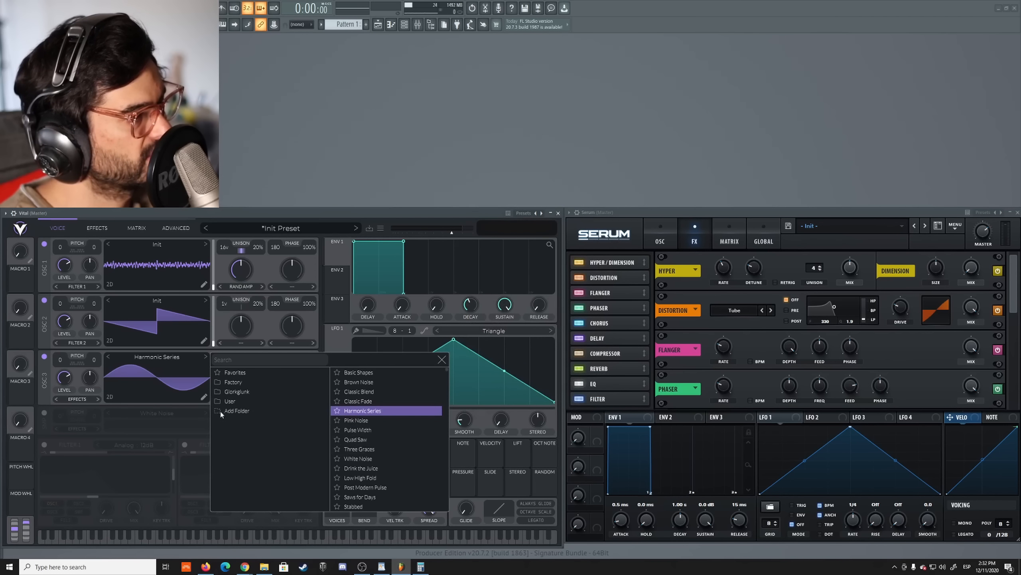
pyautogui.click(116, 397)
pyautogui.click(109, 397)
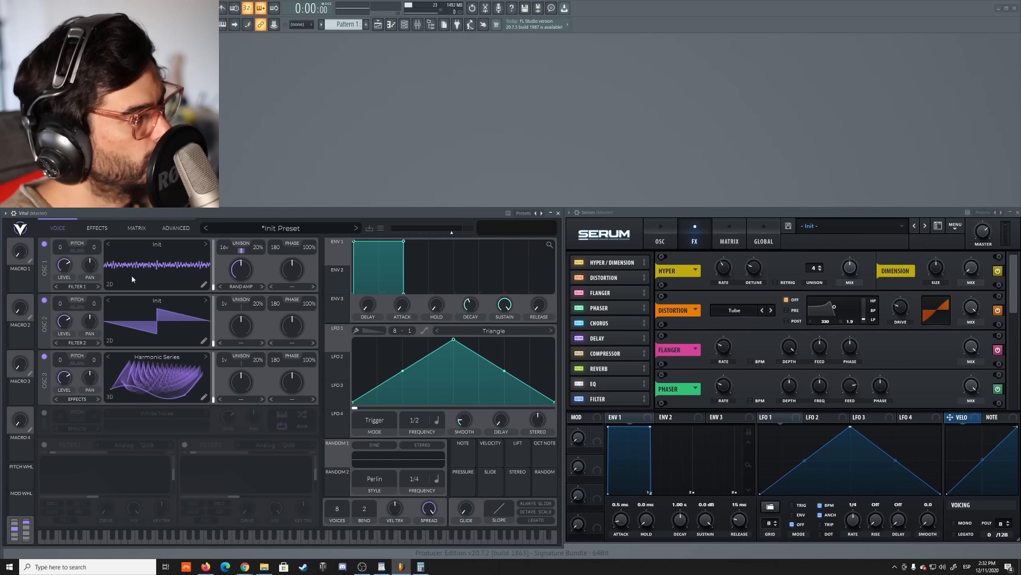
# Show Serum's oscillator page, enable the Sub oscillator and step through its waveforms to the last shape
pyautogui.click(660, 237)
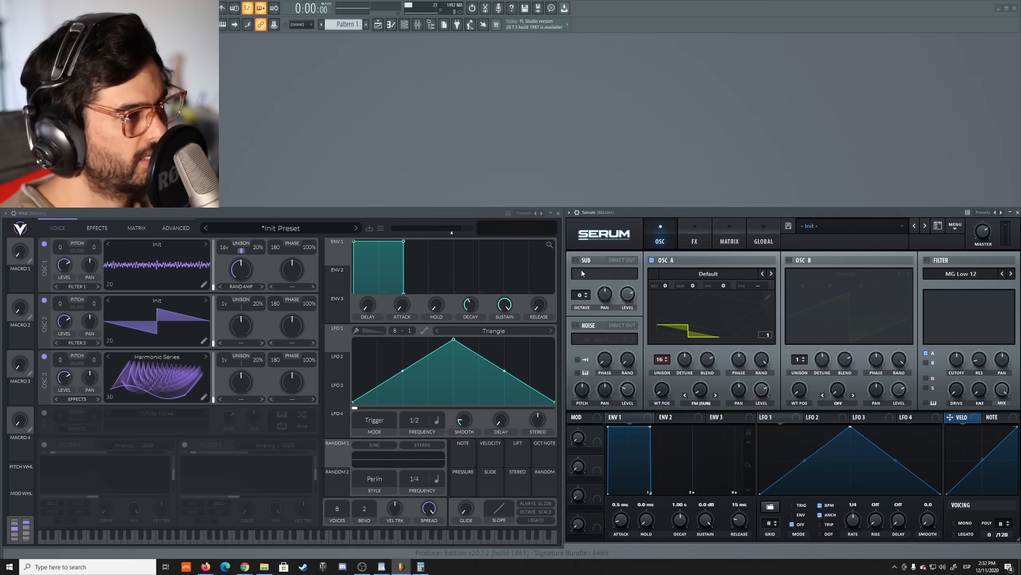
pyautogui.click(576, 261)
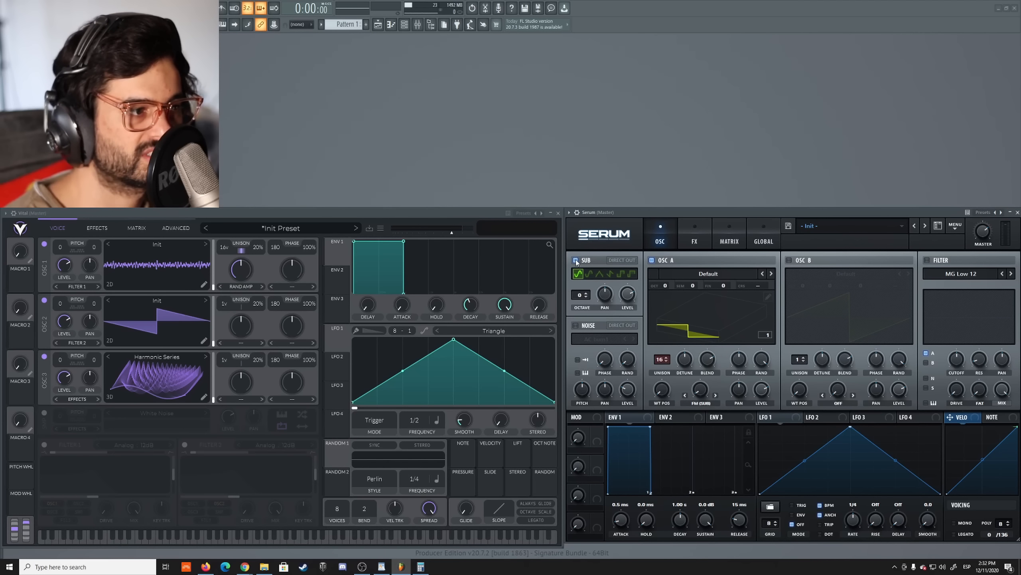
pyautogui.click(589, 273)
pyautogui.click(599, 273)
pyautogui.click(610, 273)
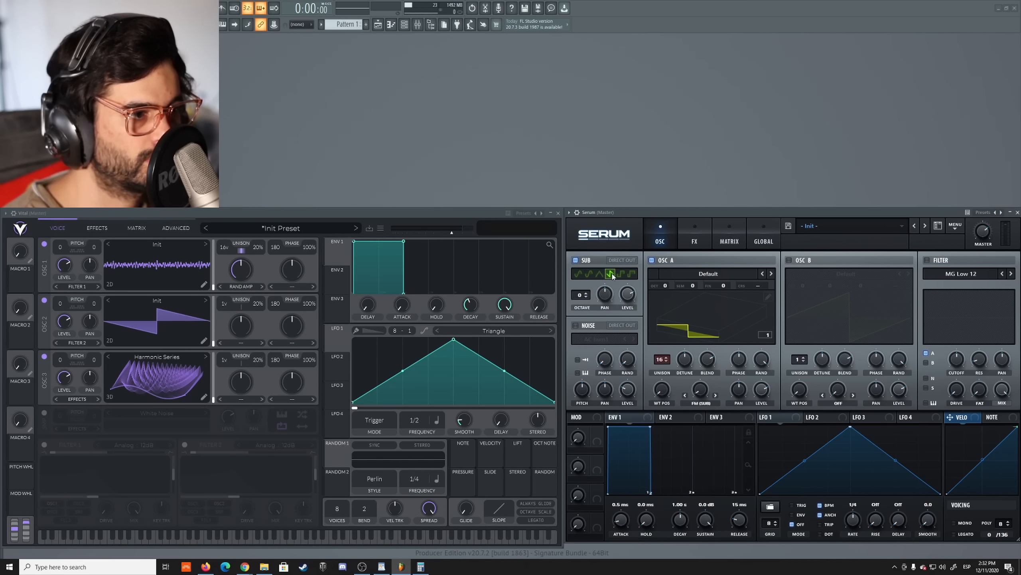
pyautogui.click(622, 274)
pyautogui.click(631, 274)
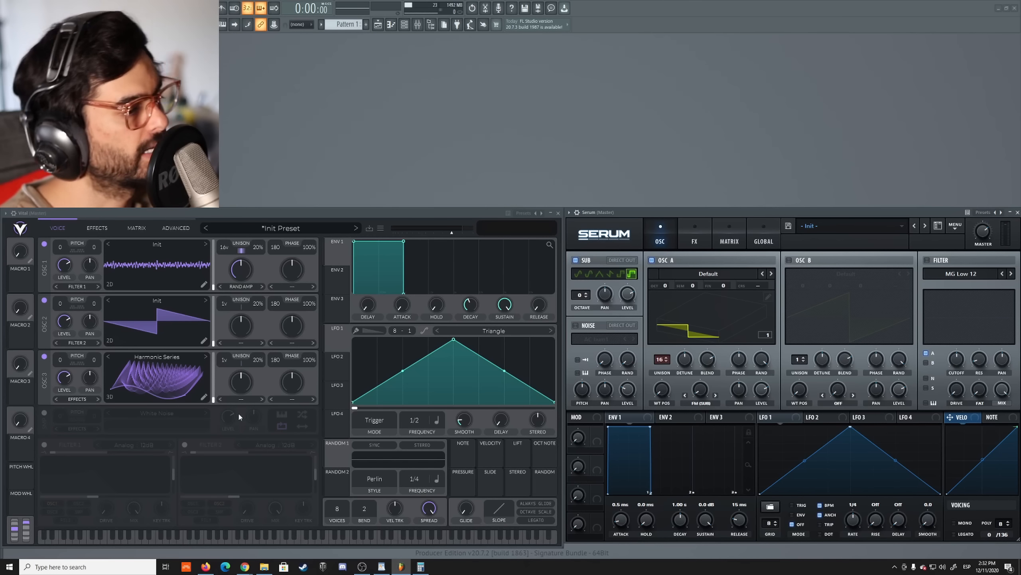
# Check the Osciladores section in WordPad, then return to FL Studio and enable Vital's sampler
pyautogui.click(382, 566)
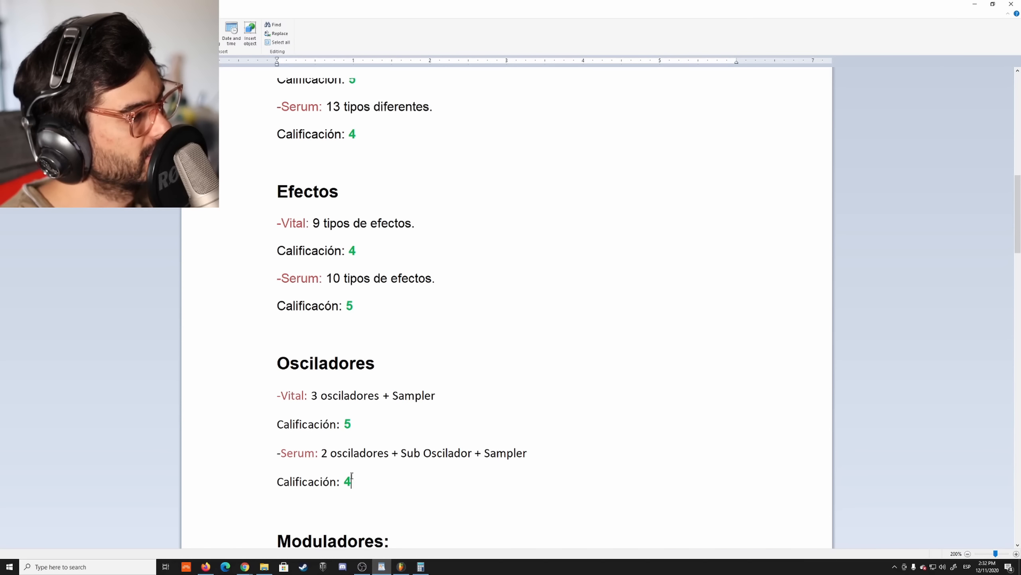
pyautogui.click(401, 567)
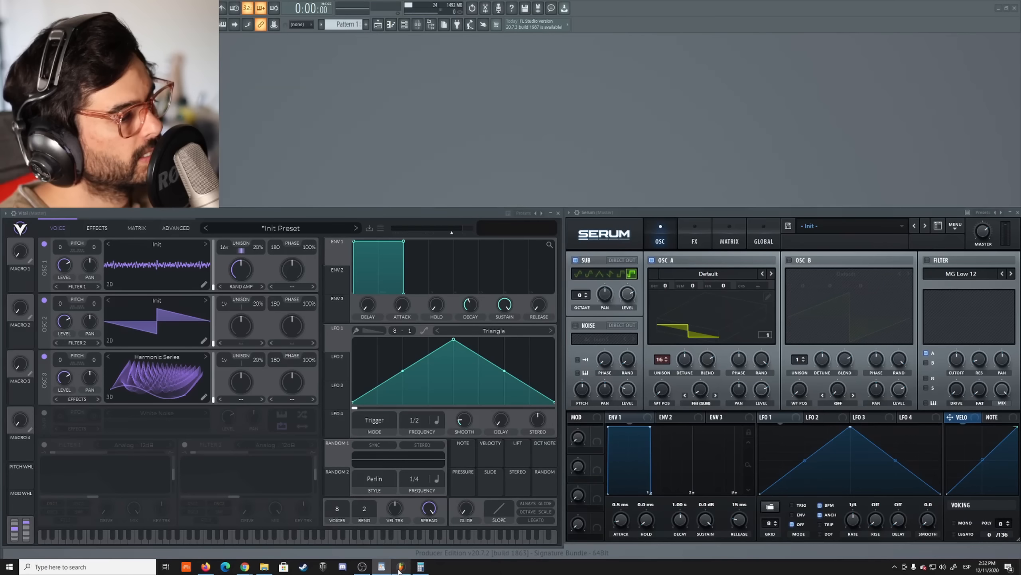
pyautogui.click(44, 413)
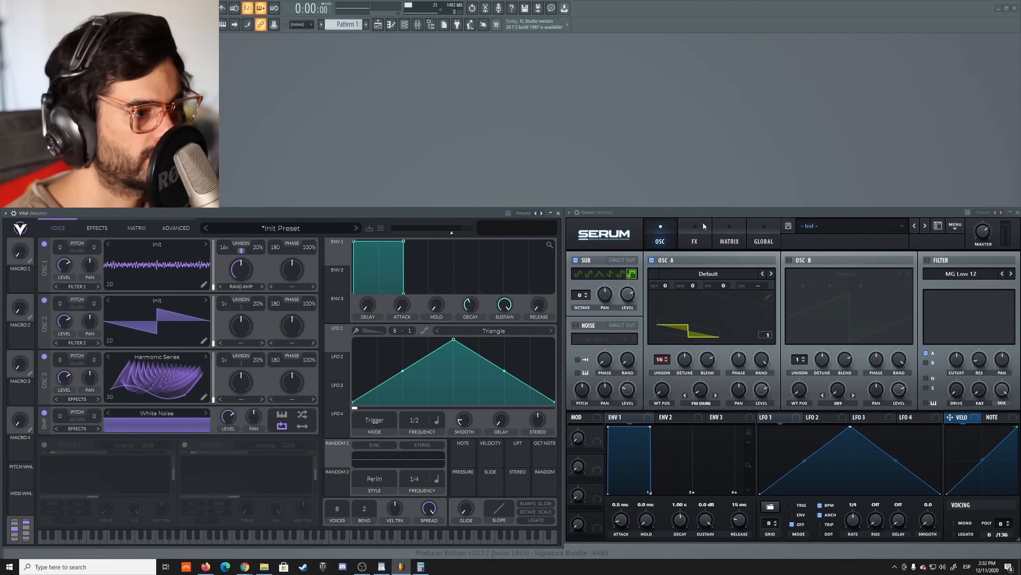
# Enable Serum's Noise oscillator and load an ARP noise sample from the Analog category
pyautogui.click(575, 326)
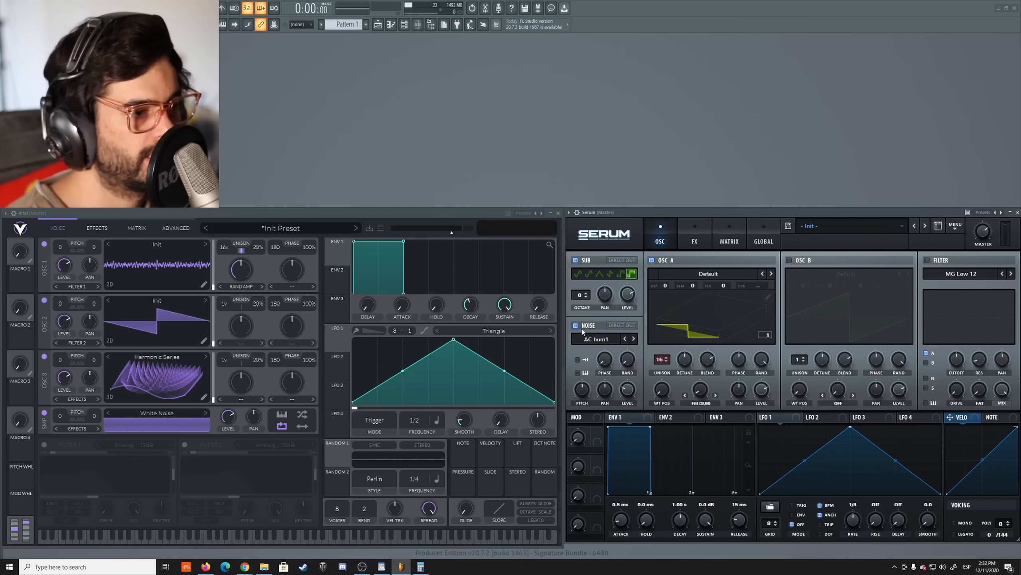
pyautogui.click(588, 339)
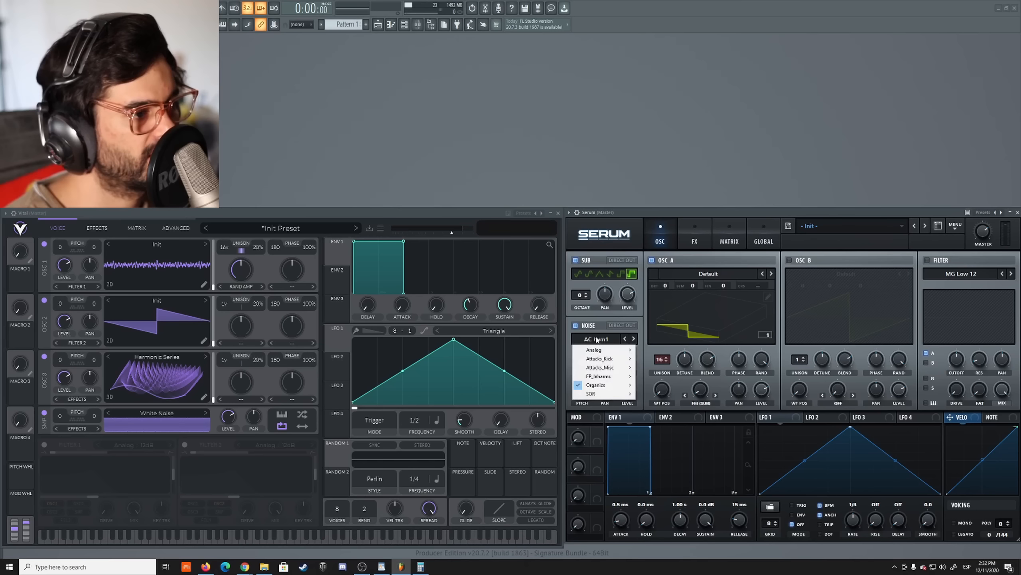
pyautogui.moveTo(604, 350)
pyautogui.click(675, 366)
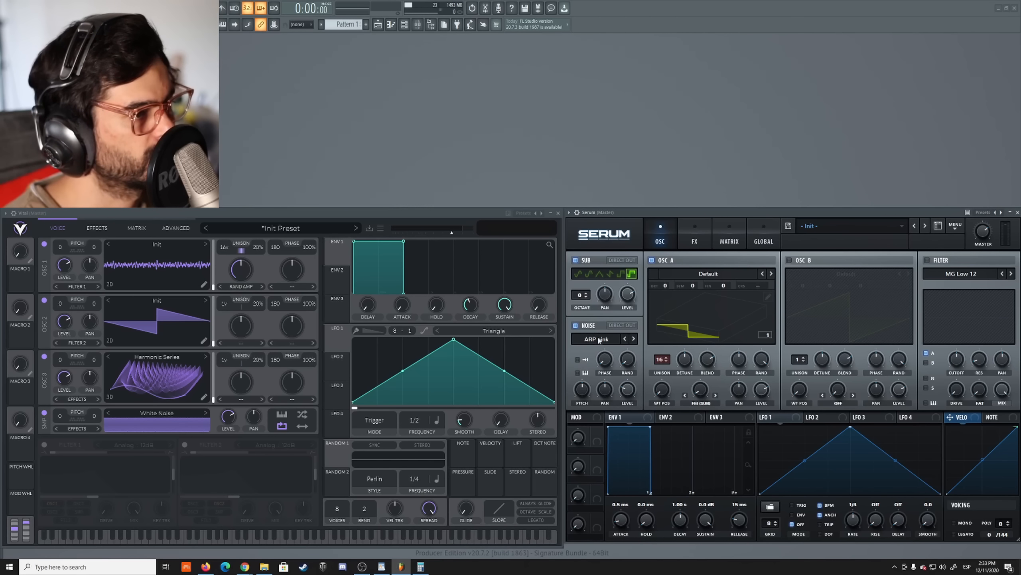
# Return to the WordPad document and review the Moduladores section, highlighting the scores of Vital and Serum
pyautogui.click(381, 567)
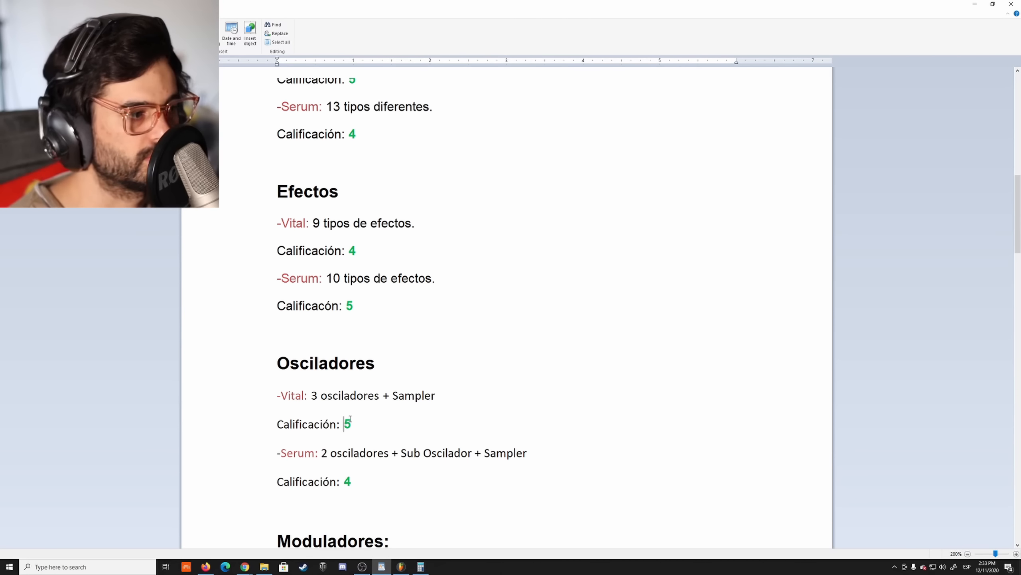
pyautogui.scroll(-3, 407, 374)
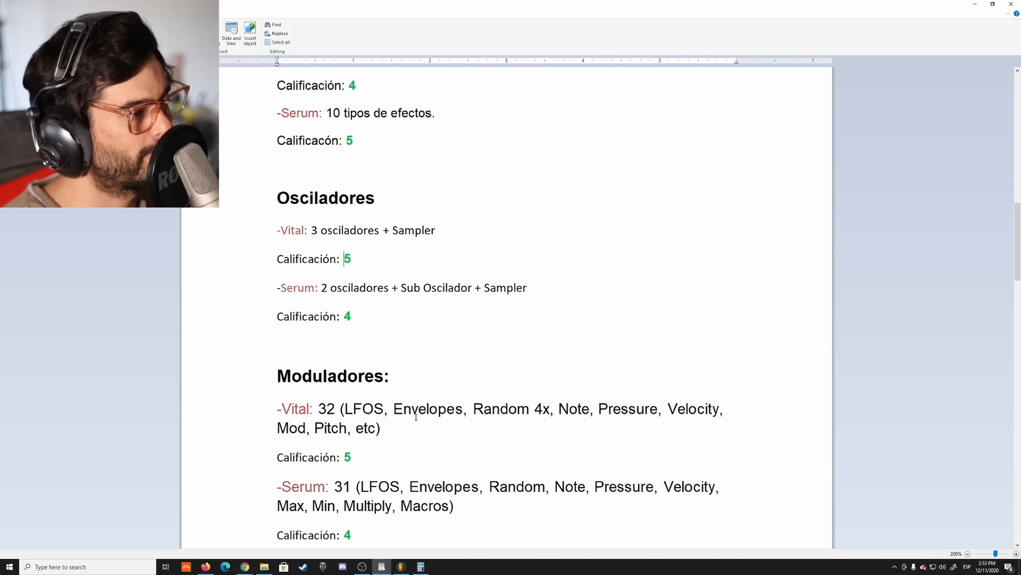
pyautogui.scroll(-2, 417, 416)
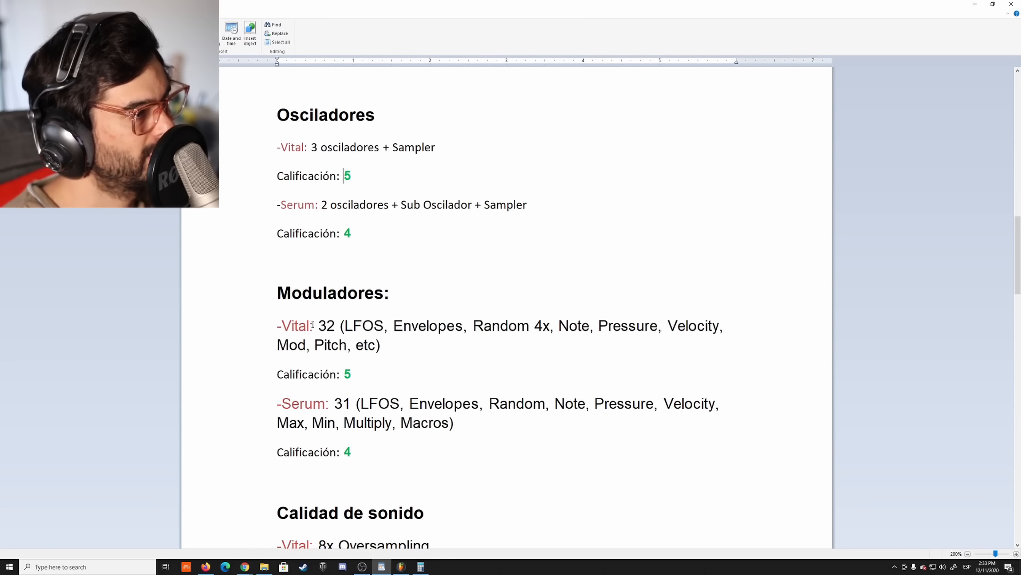
pyautogui.click(327, 327)
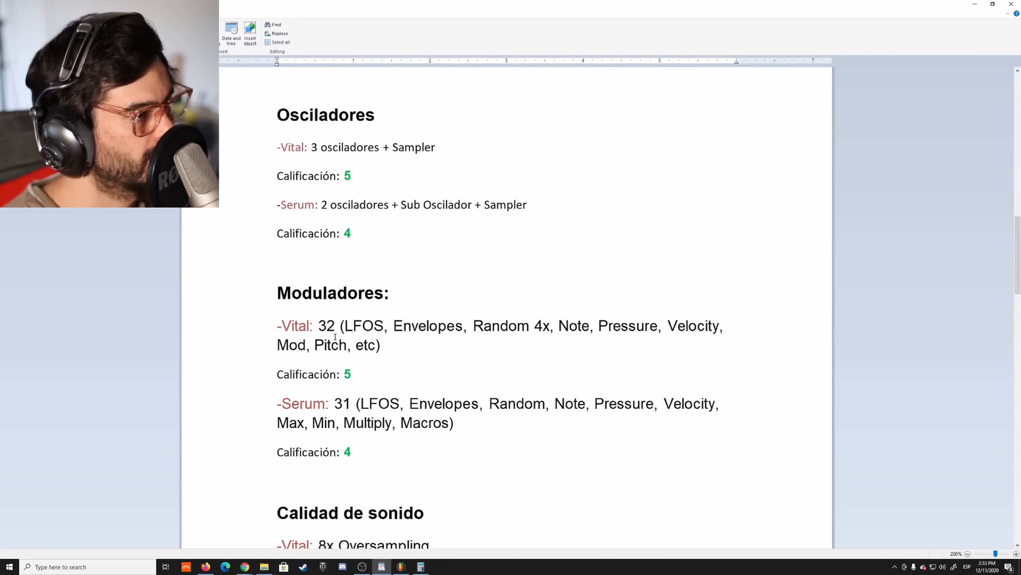
pyautogui.doubleClick(349, 376)
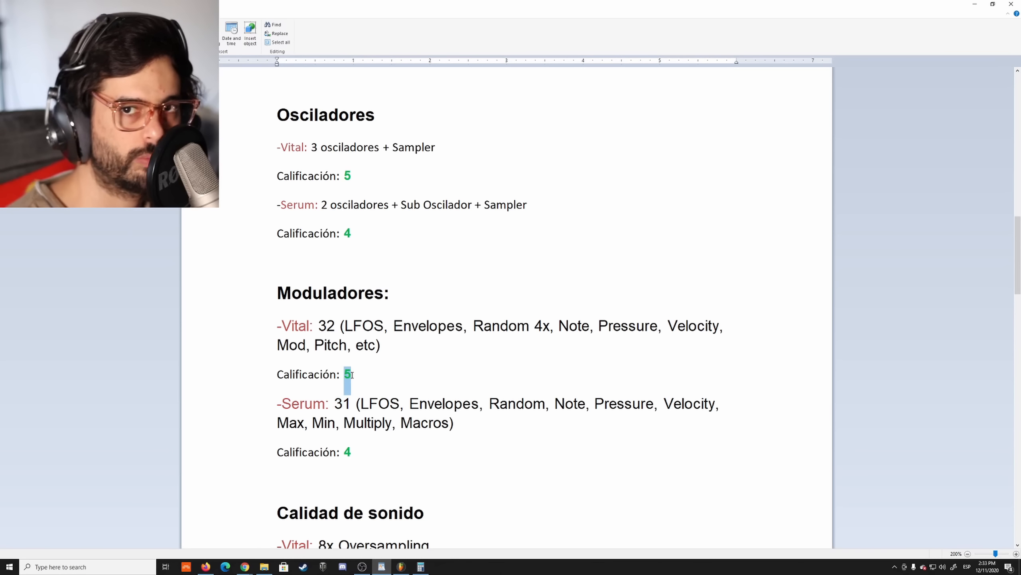
pyautogui.click(352, 429)
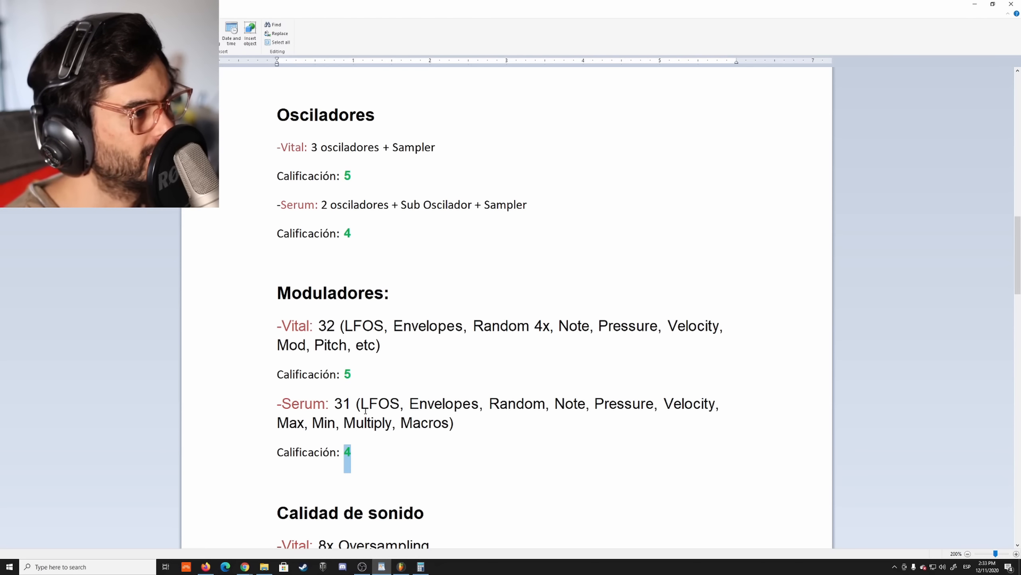
# Examine the Calidad de sonido section, highlighting Vital's oversampling entry
pyautogui.scroll(-3, 420, 360)
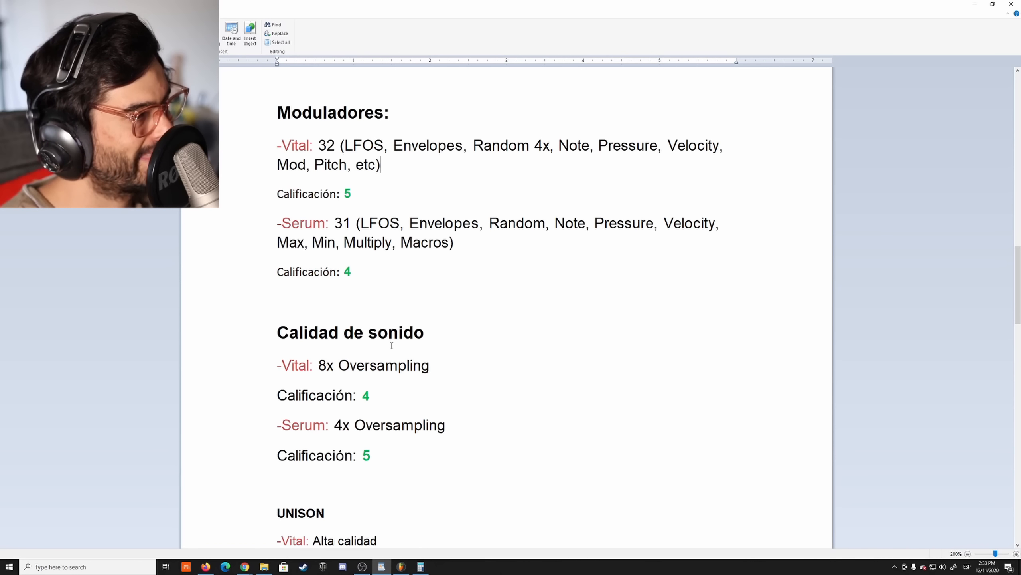
pyautogui.moveTo(319, 365); pyautogui.dragTo(366, 363)
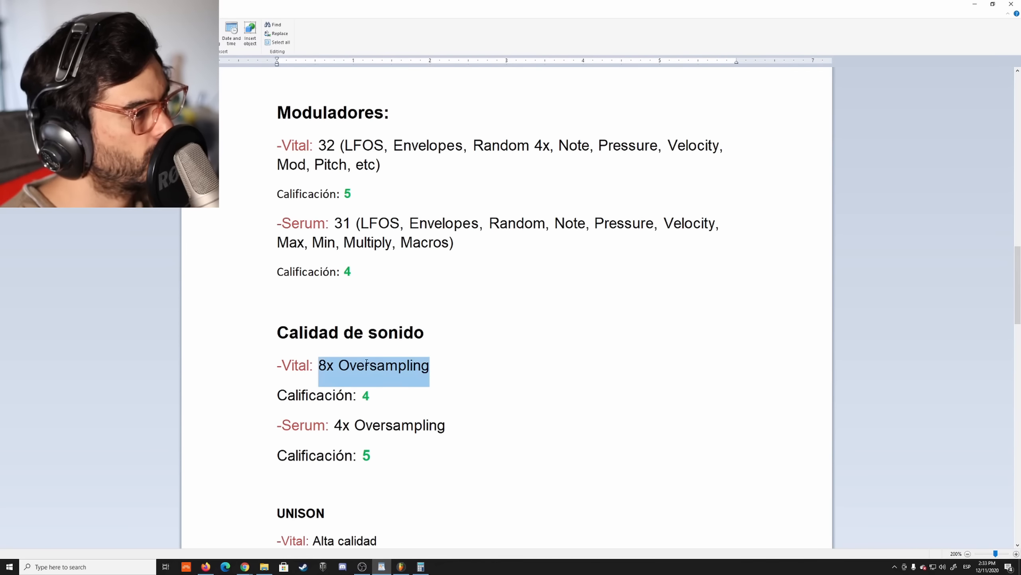
pyautogui.click(421, 369)
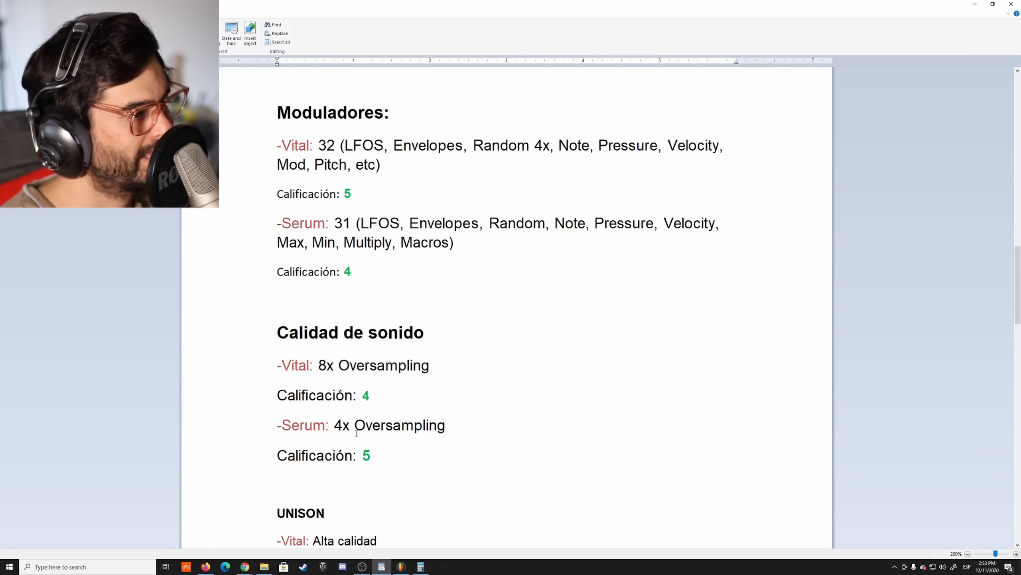
# Highlight Serum's oversampling entry and both synths' scores in the Calidad de sonido section
pyautogui.moveTo(335, 426); pyautogui.dragTo(465, 433)
pyautogui.click(453, 435)
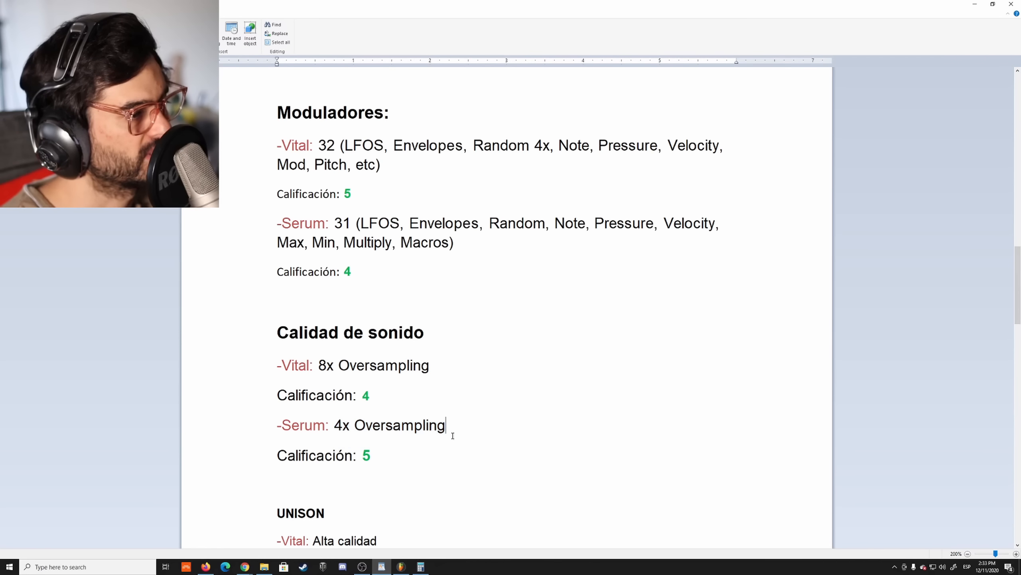
pyautogui.doubleClick(368, 397)
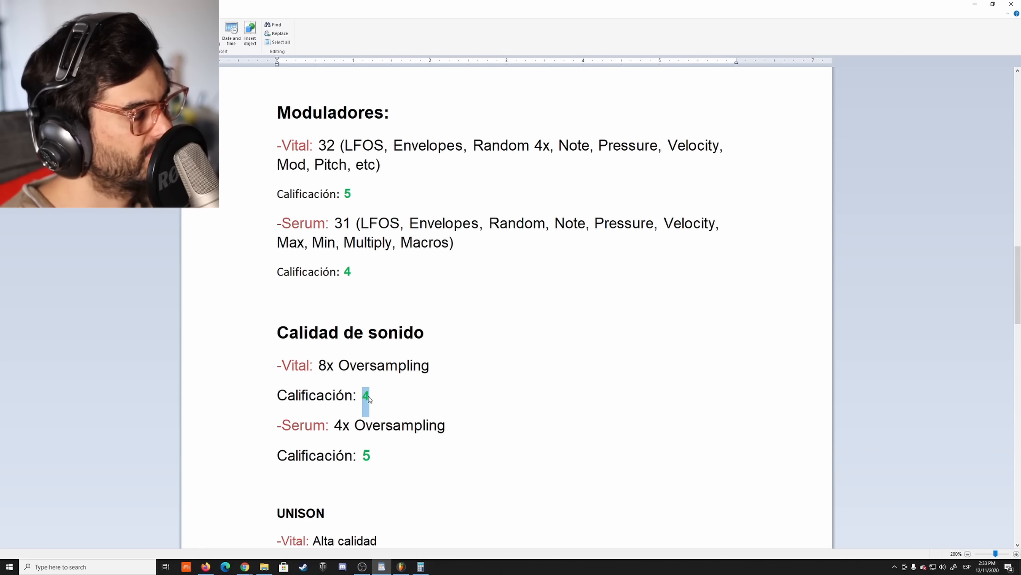
pyautogui.click(364, 396)
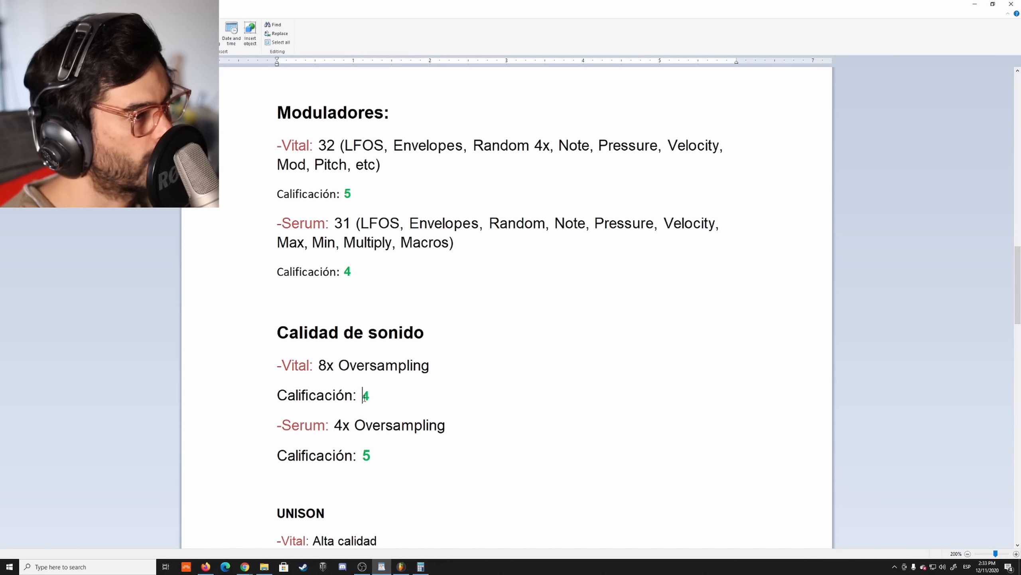
pyautogui.doubleClick(367, 455)
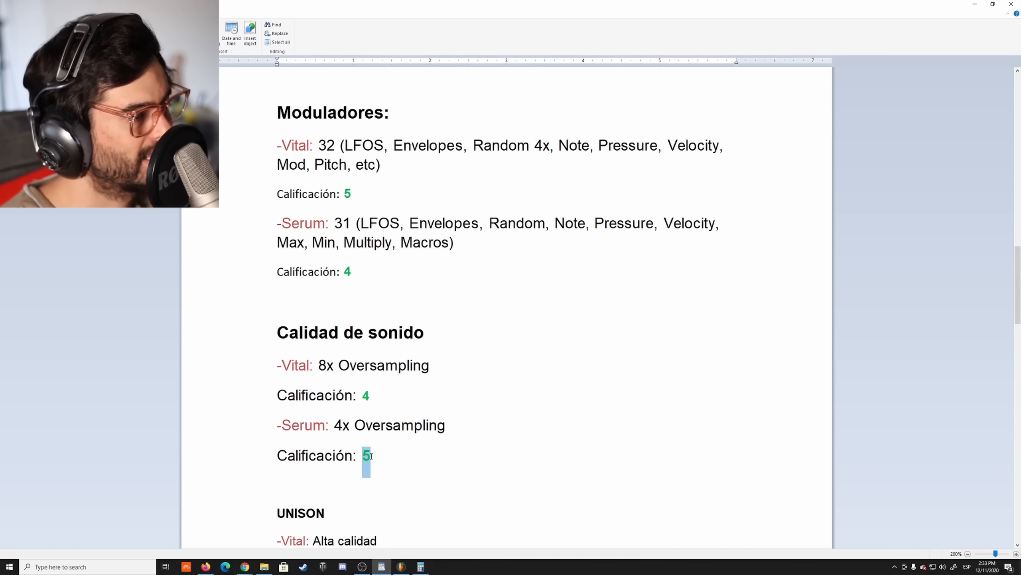
pyautogui.click(371, 456)
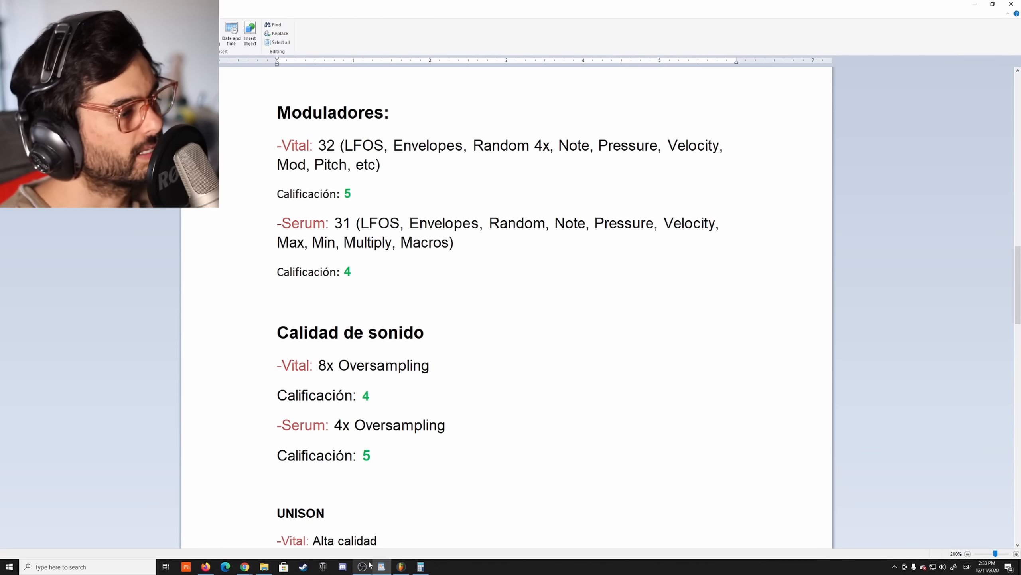
# Switch to FL Studio, show Vital's oversampling options and set Serum's oscillator quality to 4x
pyautogui.click(401, 566)
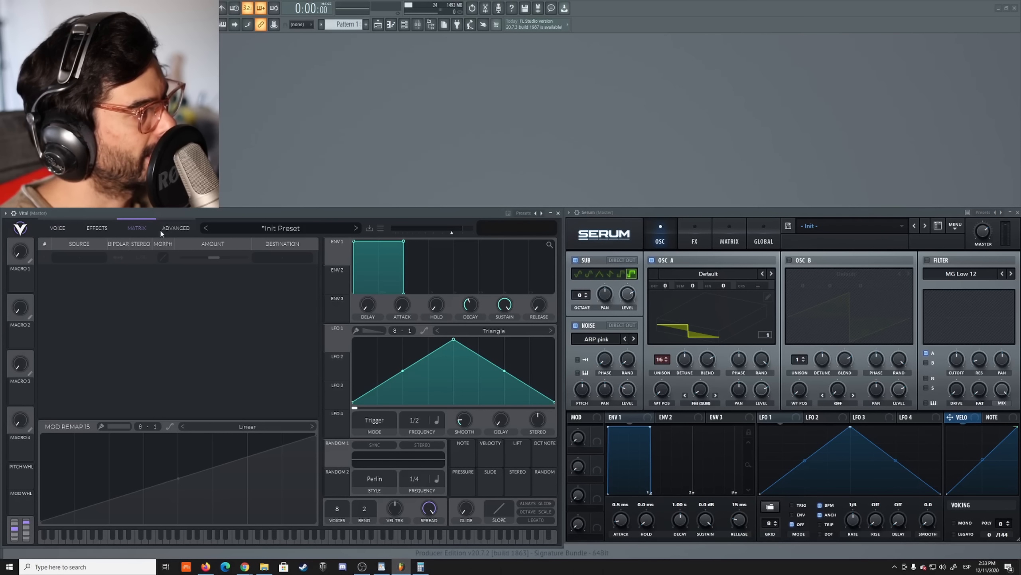
pyautogui.click(173, 229)
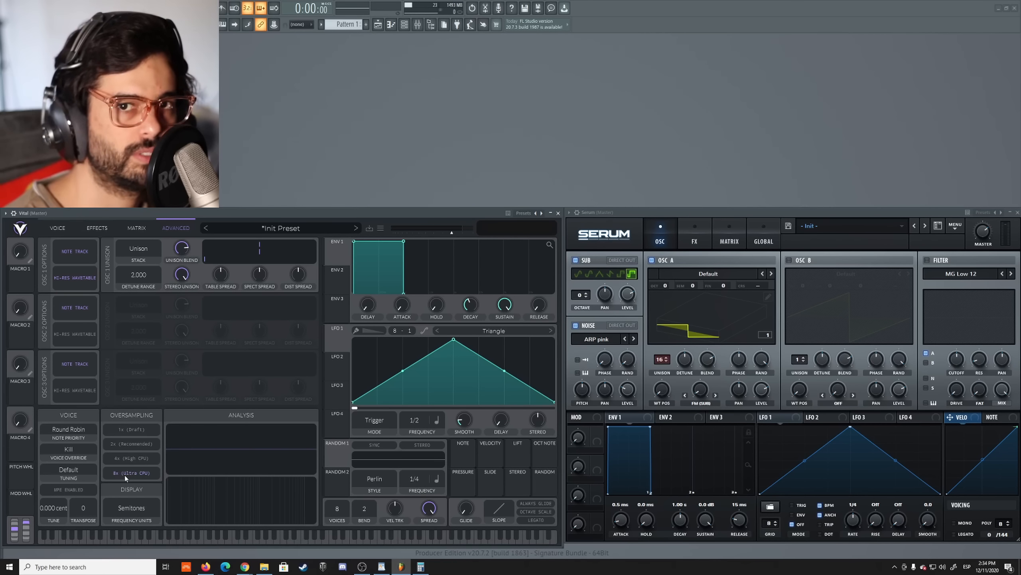
pyautogui.click(729, 237)
pyautogui.click(762, 237)
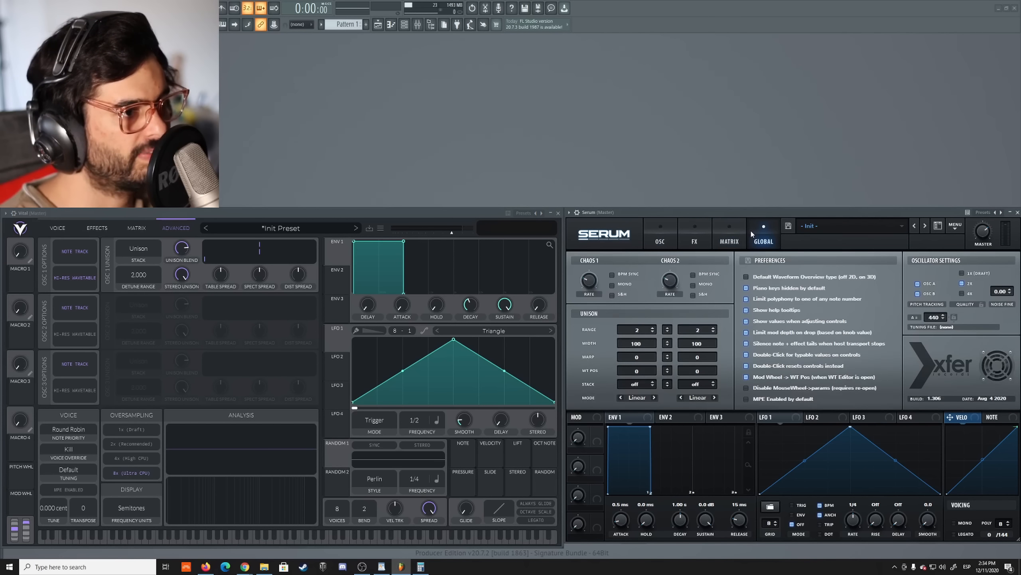
pyautogui.click(968, 293)
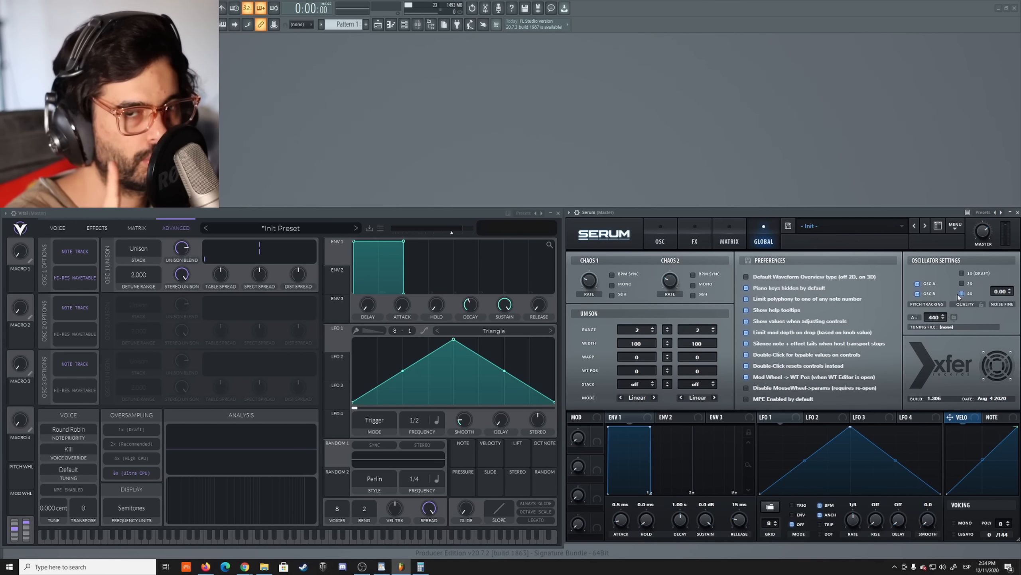
# Return Vital to its Voice page, then review the UNISON section in WordPad and highlight the scores
pyautogui.click(58, 228)
pyautogui.click(382, 566)
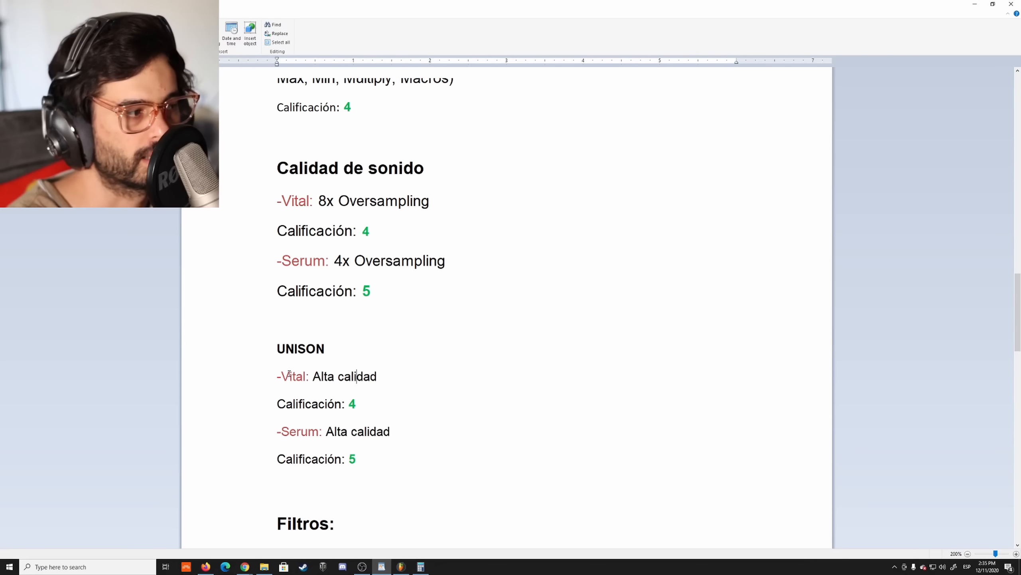
pyautogui.click(353, 404)
pyautogui.doubleClick(352, 459)
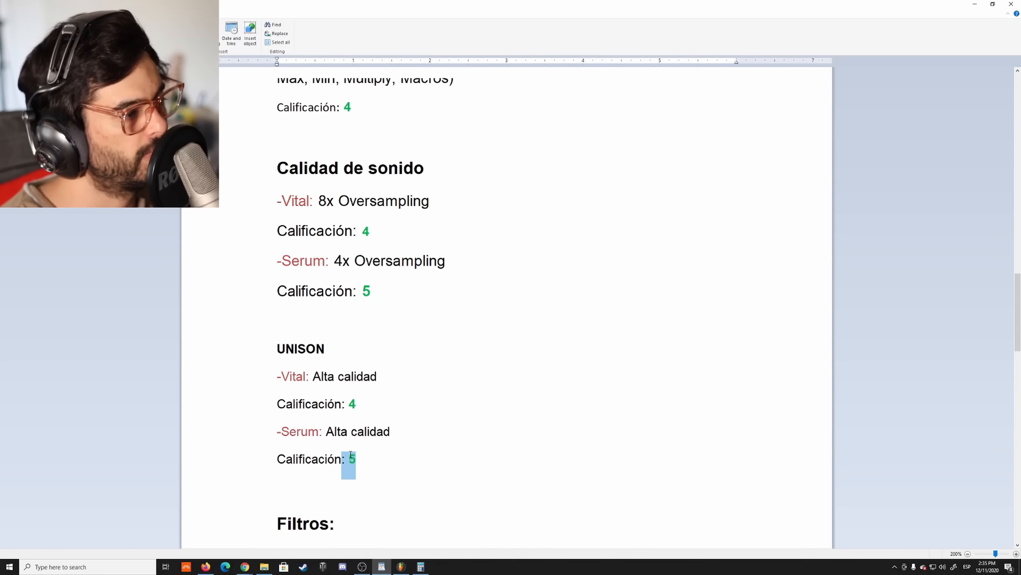
pyautogui.click(350, 463)
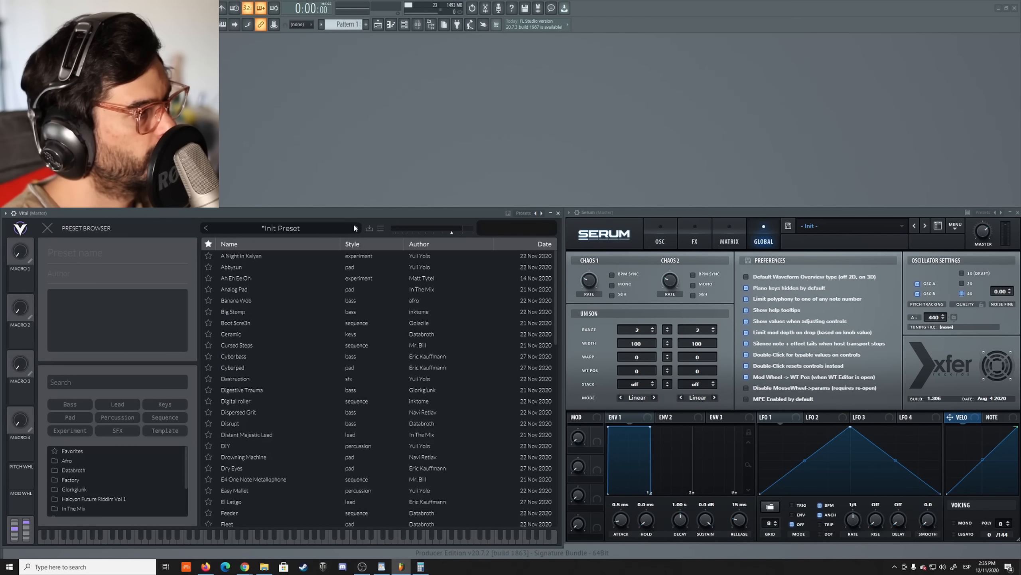
# Reset Vital to its Init Preset and close the preset browser
pyautogui.click(380, 227)
pyautogui.click(395, 307)
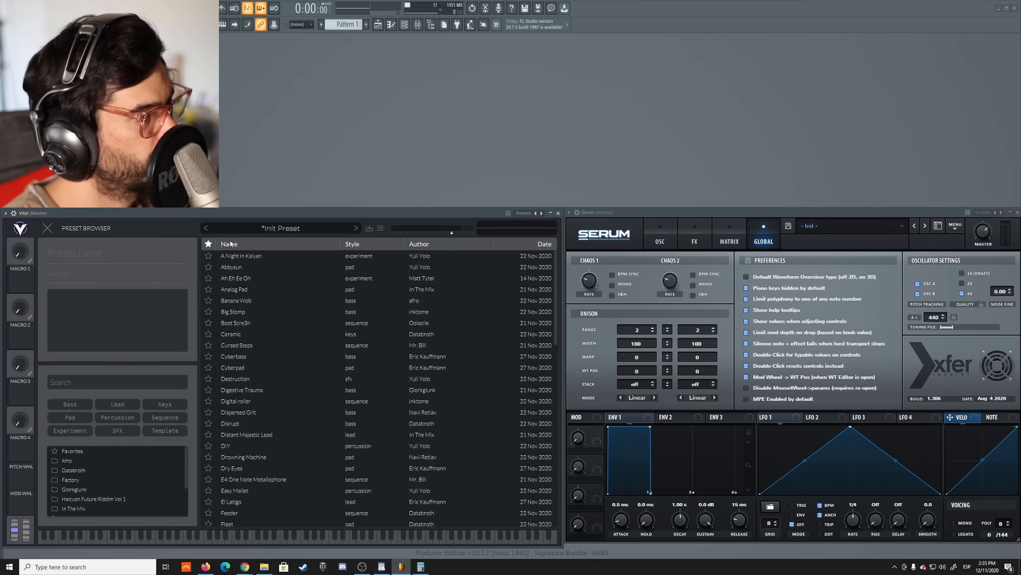
pyautogui.click(47, 229)
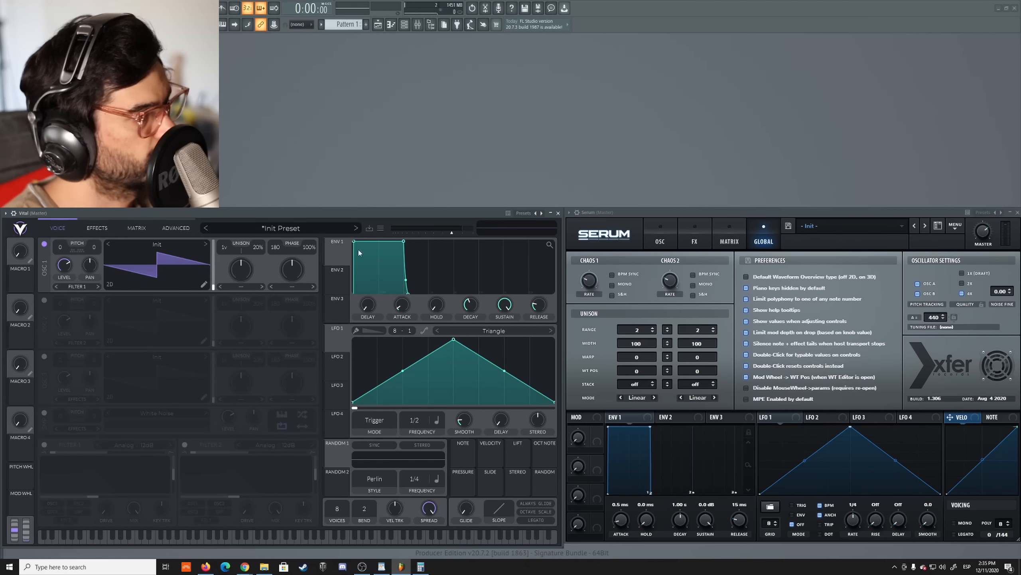
# Show Serum's oscillator page and reset the synth to its Init preset
pyautogui.click(670, 239)
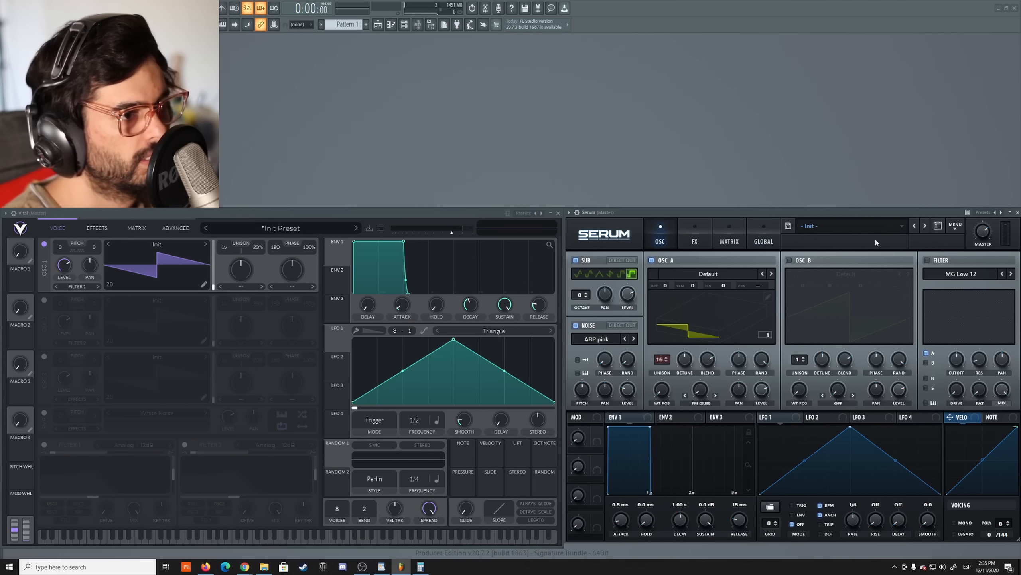
pyautogui.click(901, 226)
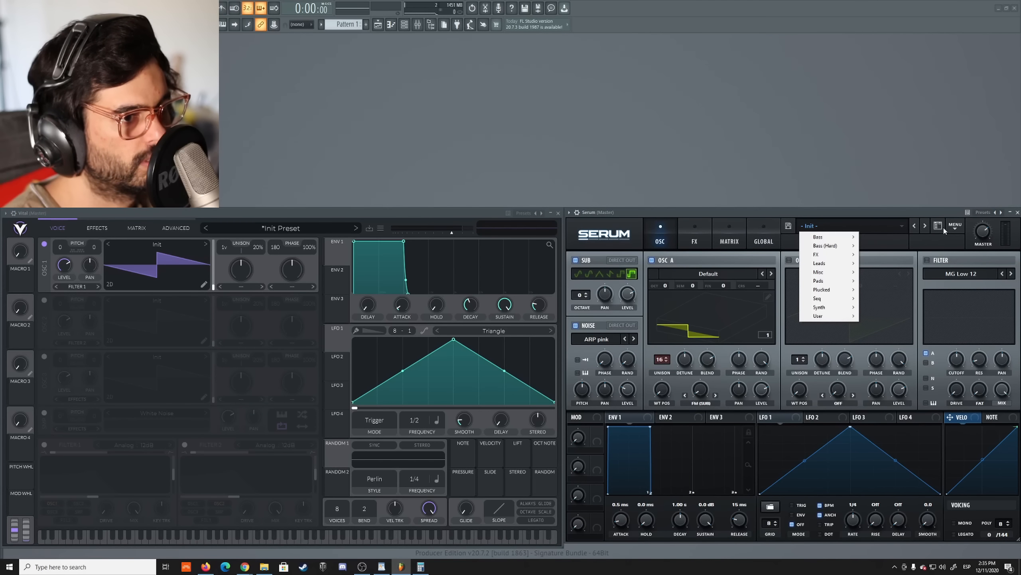
pyautogui.click(955, 227)
pyautogui.click(956, 278)
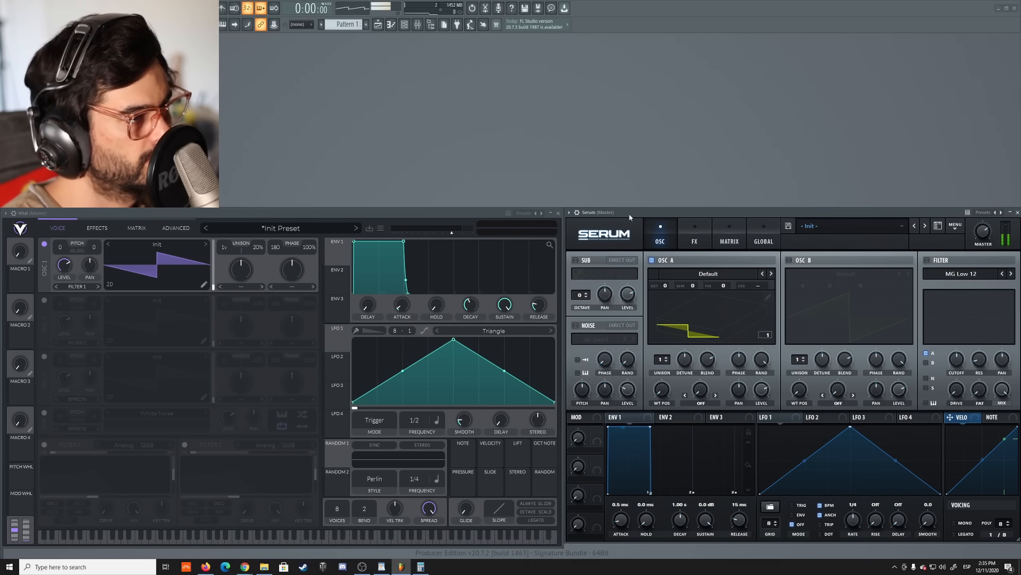
# Set the unison to 16 voices on both Vital's oscillator 1 and Serum's oscillator A
pyautogui.click(424, 210)
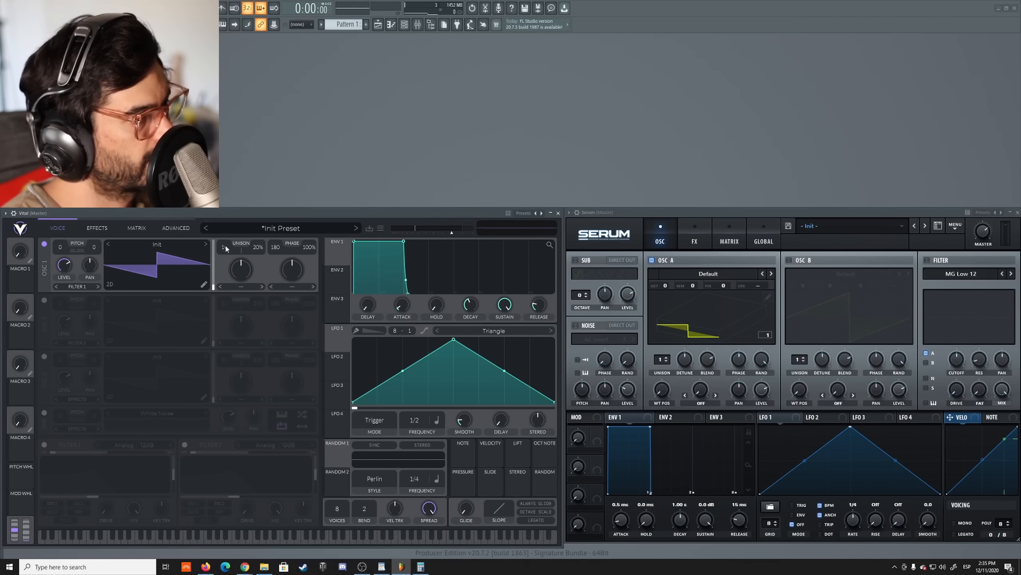
pyautogui.moveTo(223, 246); pyautogui.dragTo(258, 122)
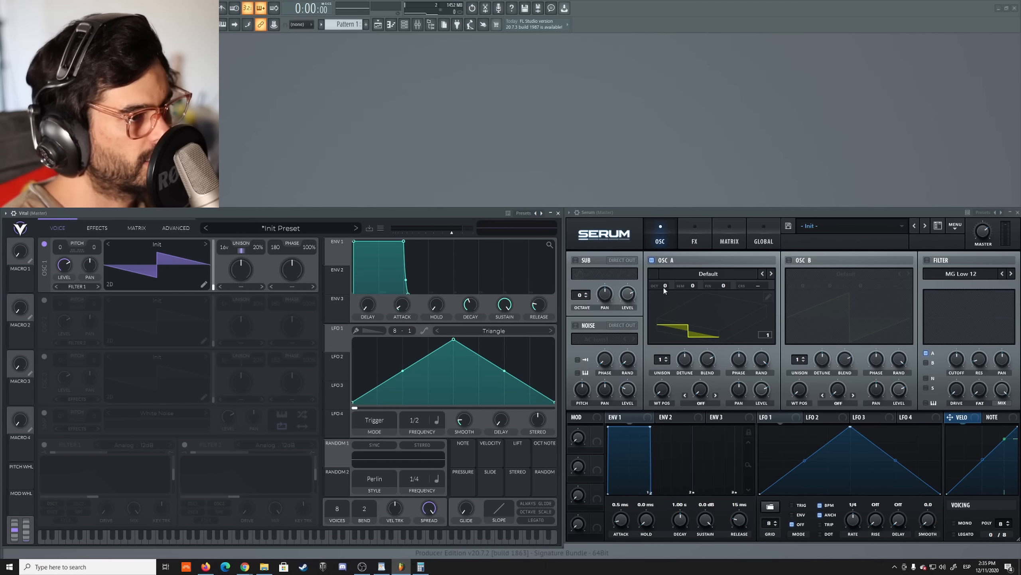
pyautogui.moveTo(664, 291); pyautogui.dragTo(680, 201)
pyautogui.moveTo(695, 121); pyautogui.dragTo(665, 287)
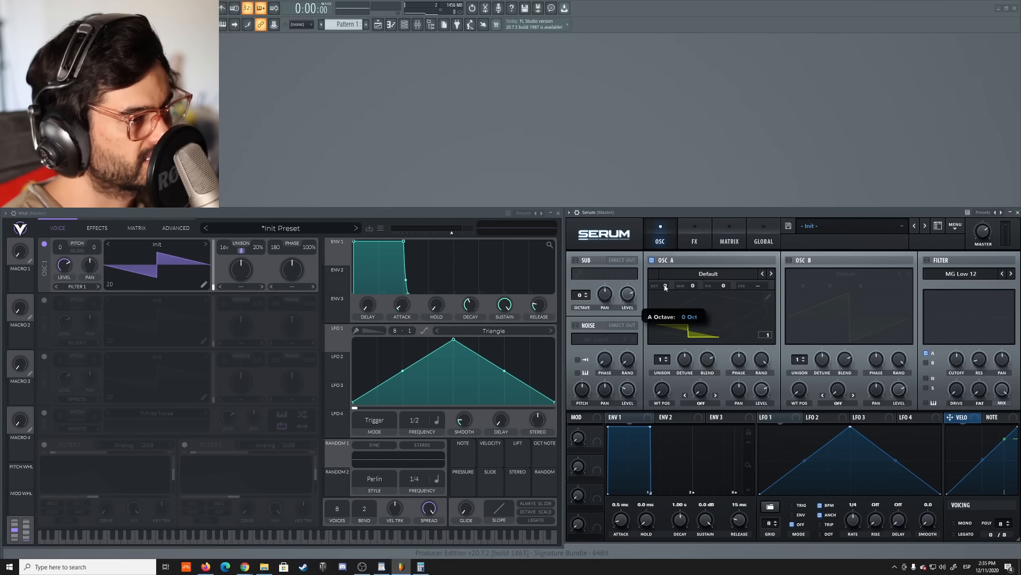
pyautogui.moveTo(662, 359); pyautogui.dragTo(532, 232)
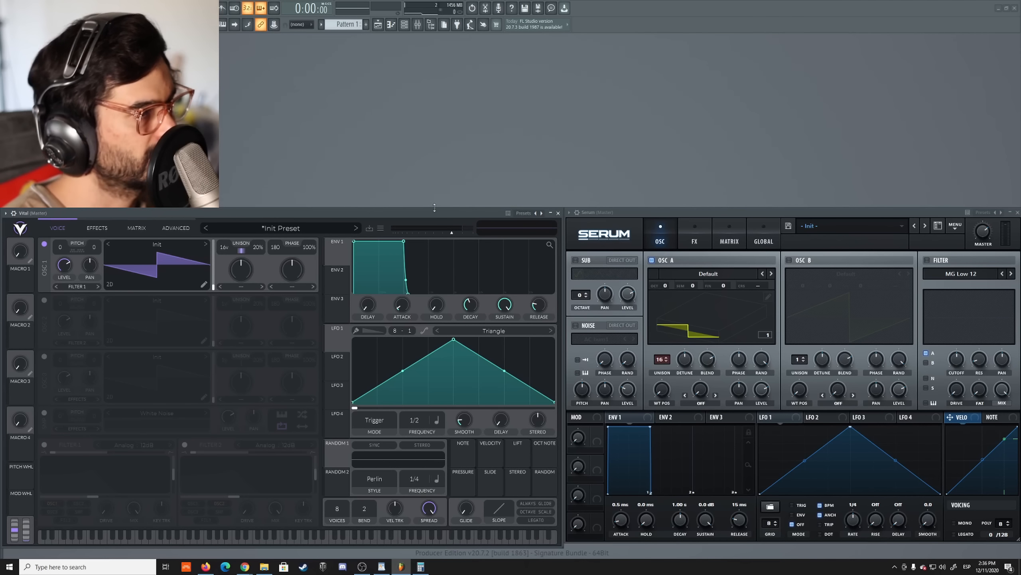
# Set Vital's oversampling to 8x (Ultra CPU) and Serum's quality to 4x, returning both synths to their oscillator pages
pyautogui.click(176, 228)
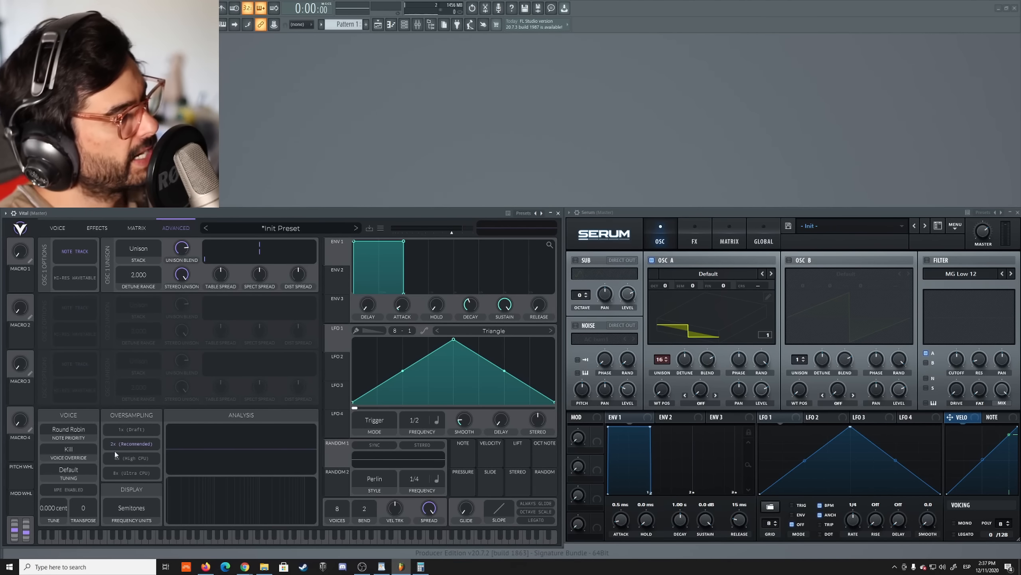
pyautogui.click(124, 473)
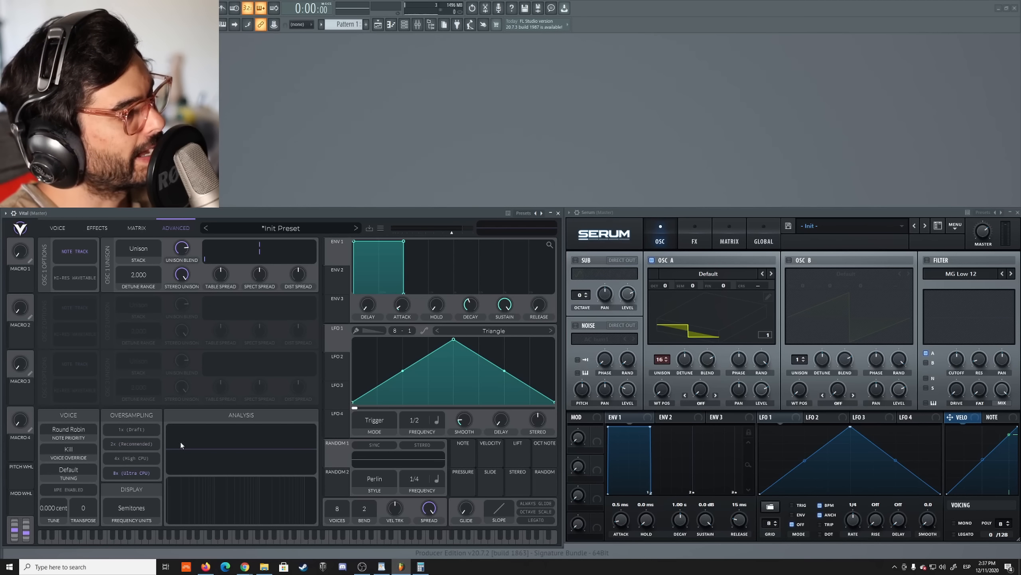
pyautogui.click(729, 240)
pyautogui.click(759, 236)
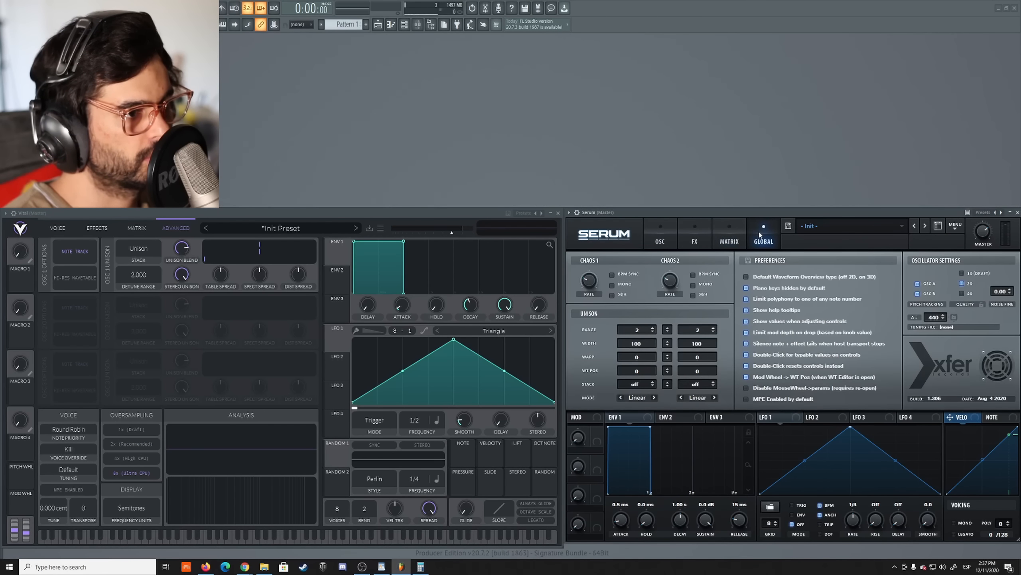
pyautogui.click(961, 293)
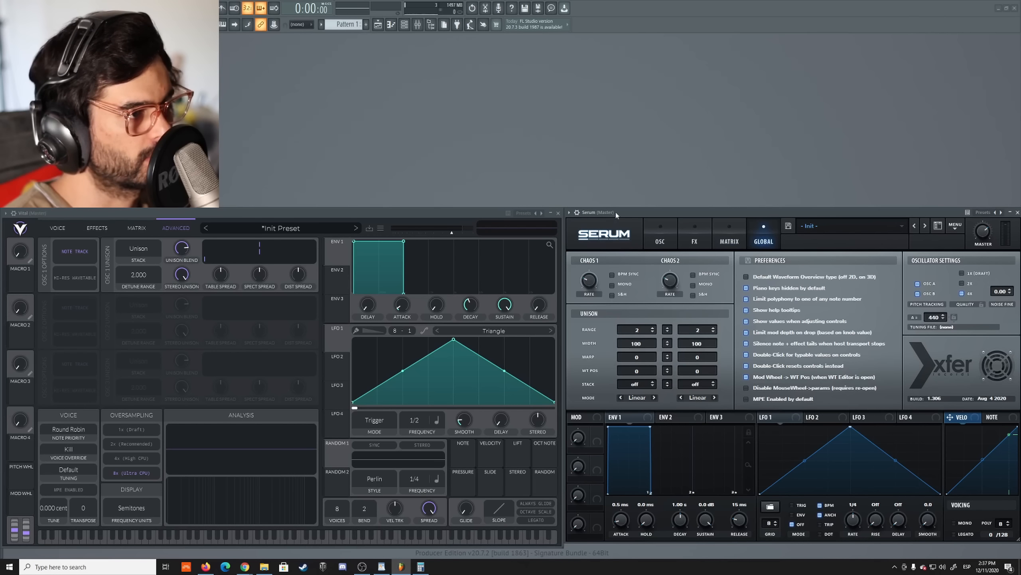
pyautogui.click(660, 241)
pyautogui.click(52, 229)
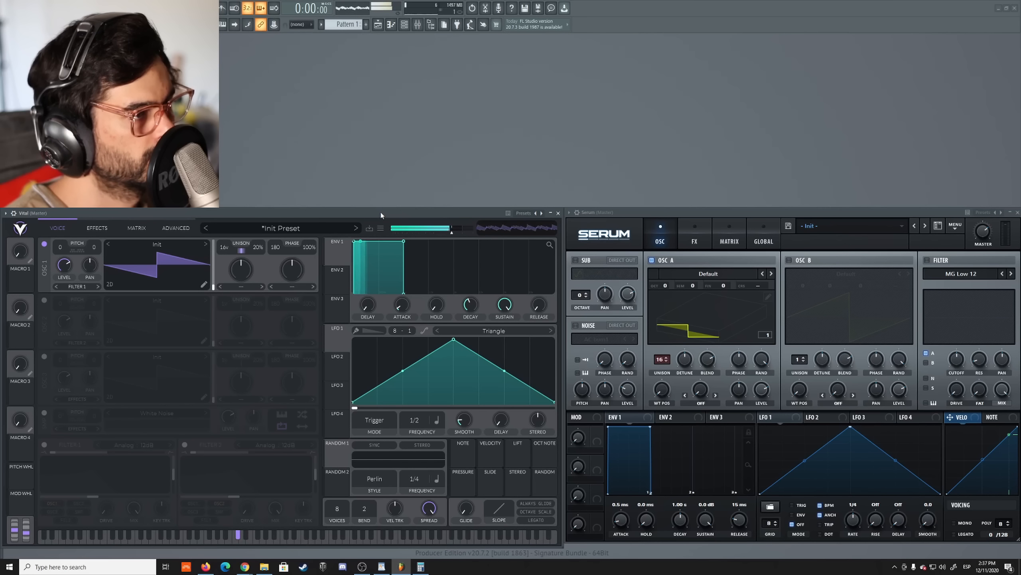
# Alternate between the Serum and Vital windows while playing notes to compare the sound of their 16-voice unison
pyautogui.click(652, 214)
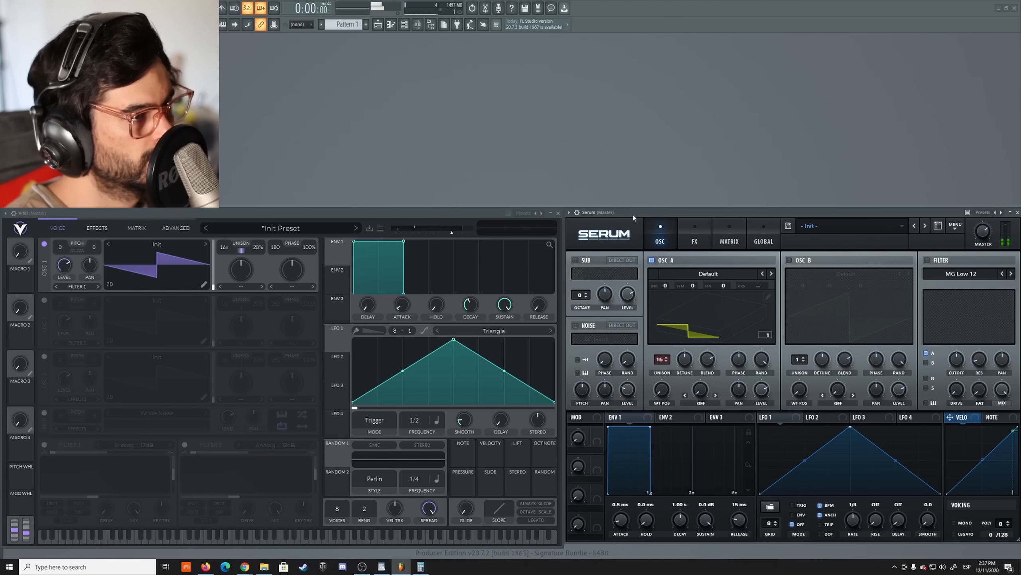
pyautogui.click(464, 217)
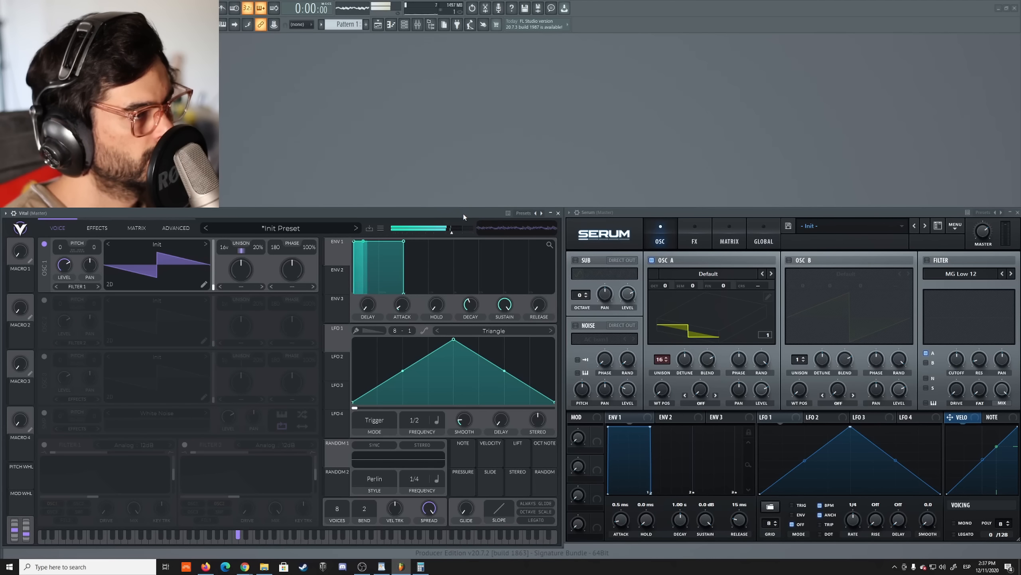
pyautogui.click(639, 211)
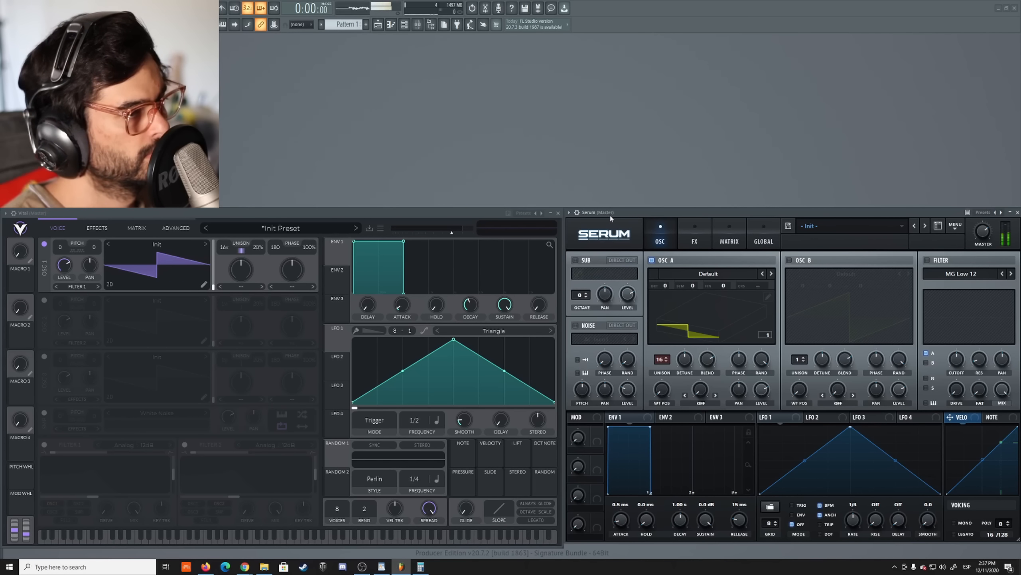
pyautogui.click(484, 216)
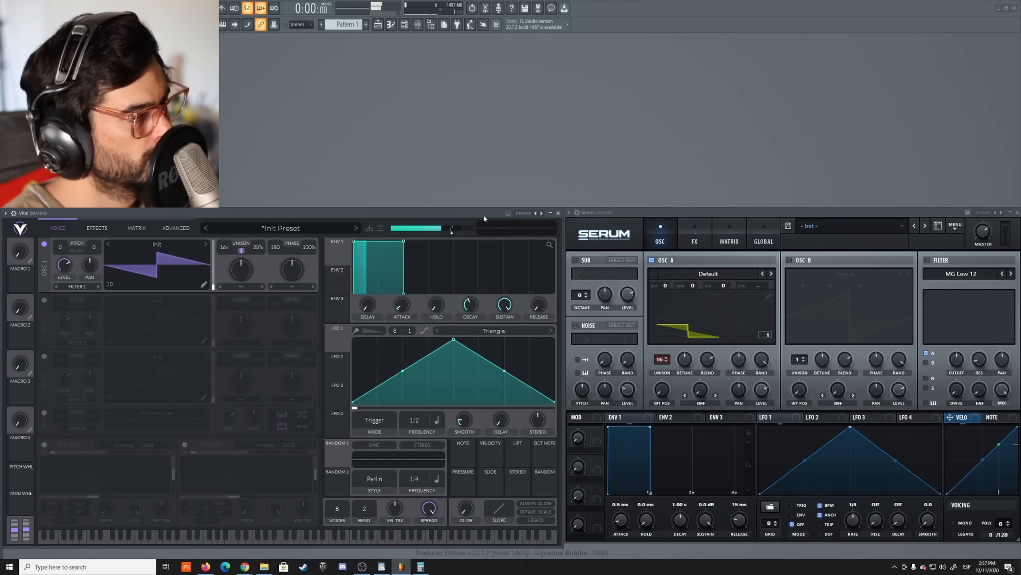
pyautogui.click(633, 212)
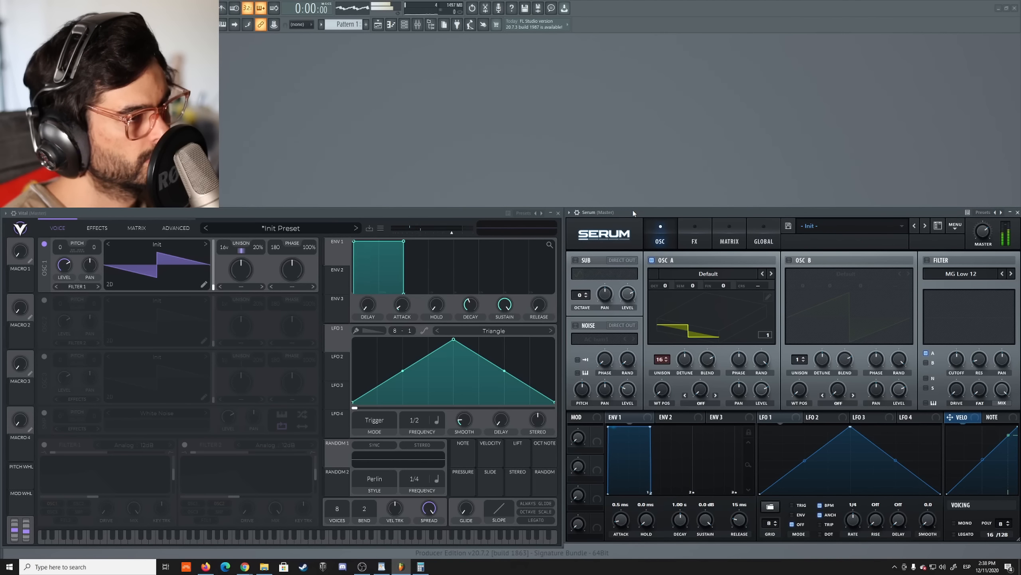
pyautogui.click(449, 210)
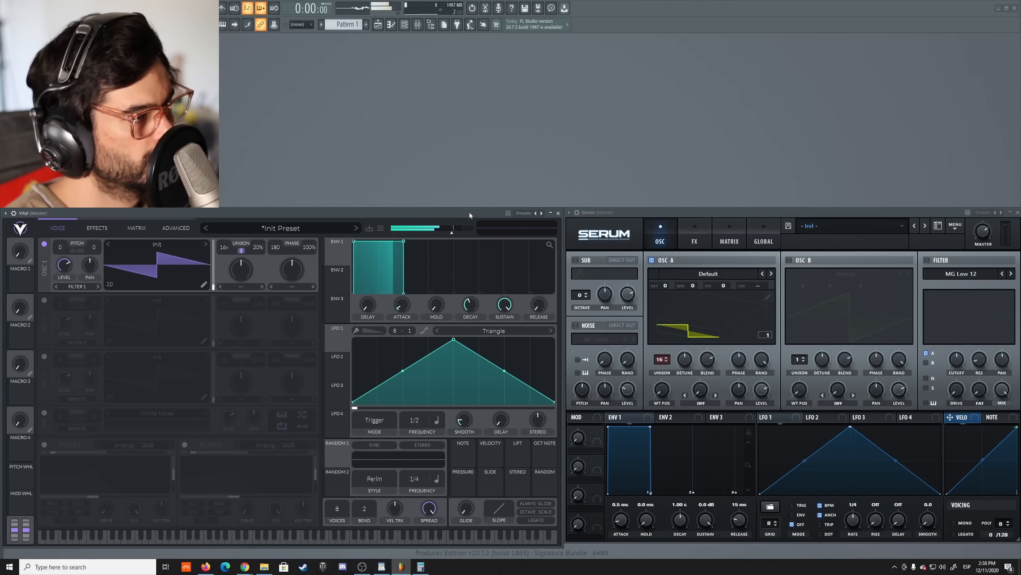
pyautogui.click(627, 210)
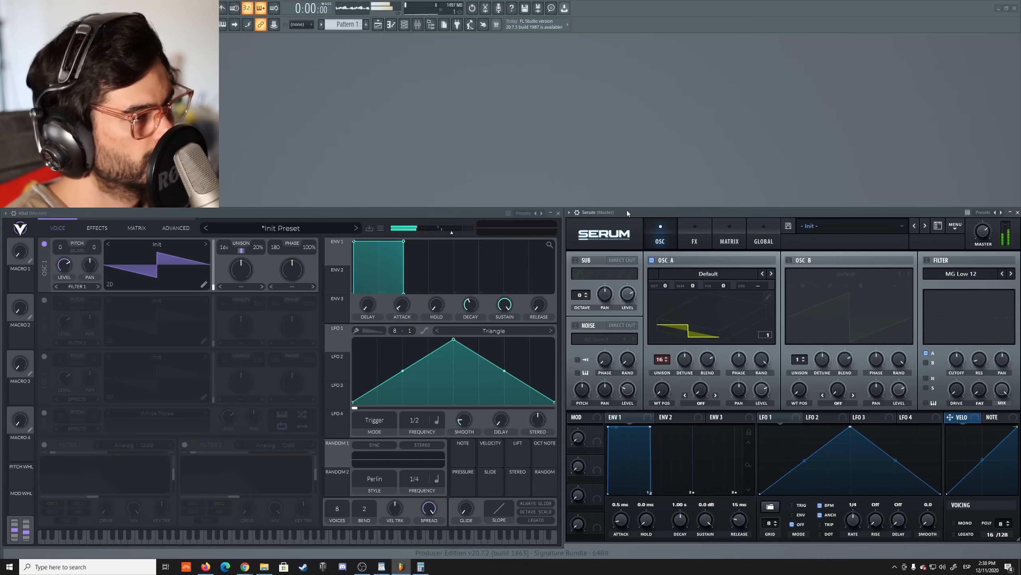
pyautogui.click(482, 213)
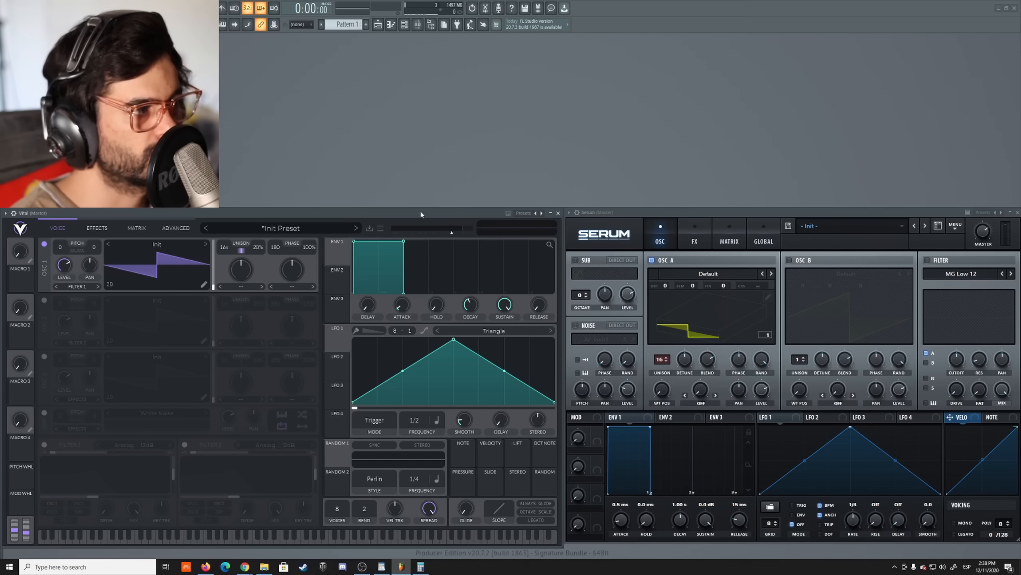
pyautogui.click(637, 215)
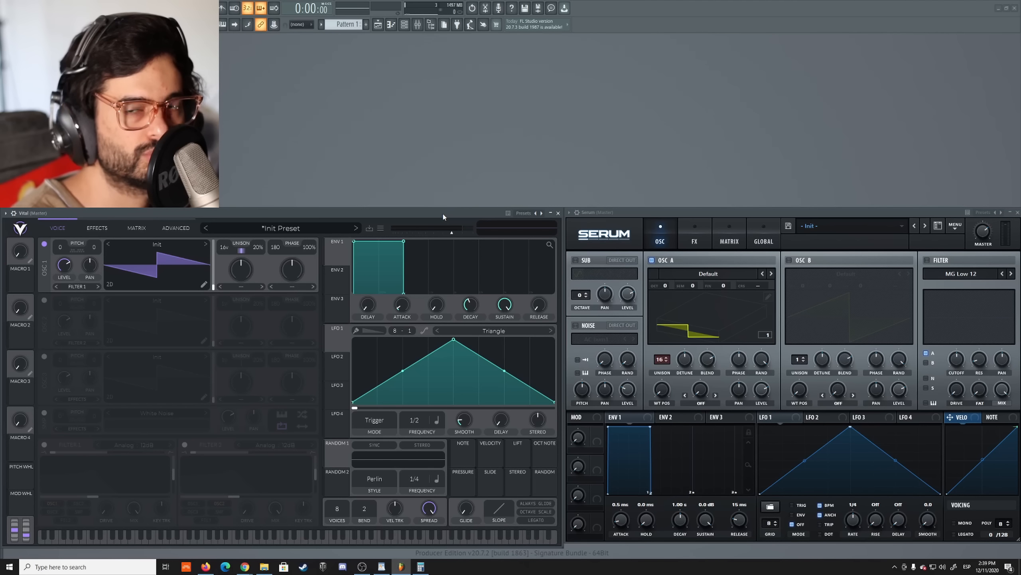
# Look through Vital's effects, matrix and advanced pages, and switch oscillator 1's wavetable display to 3D on the voice page
pyautogui.click(88, 229)
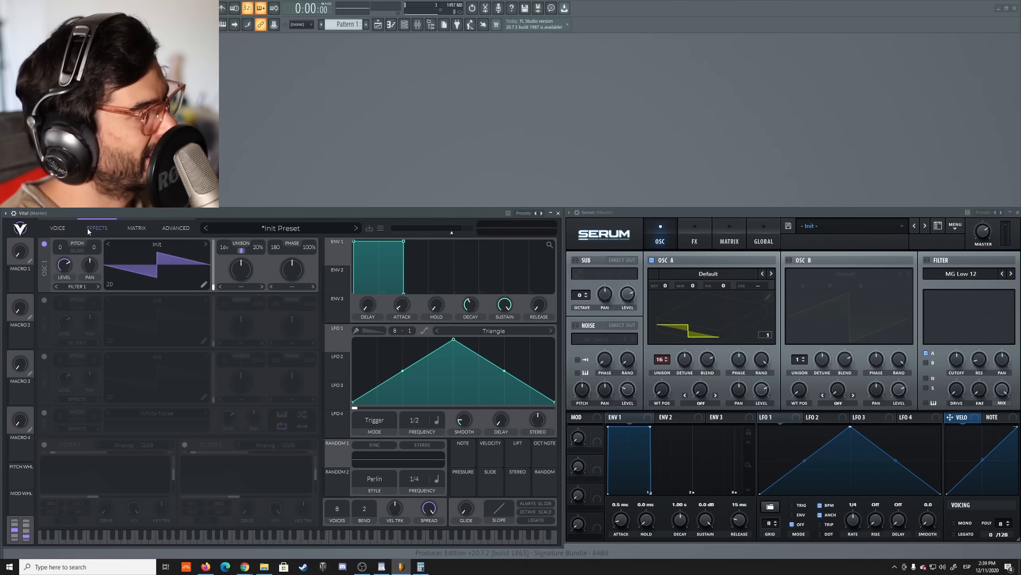
pyautogui.click(68, 228)
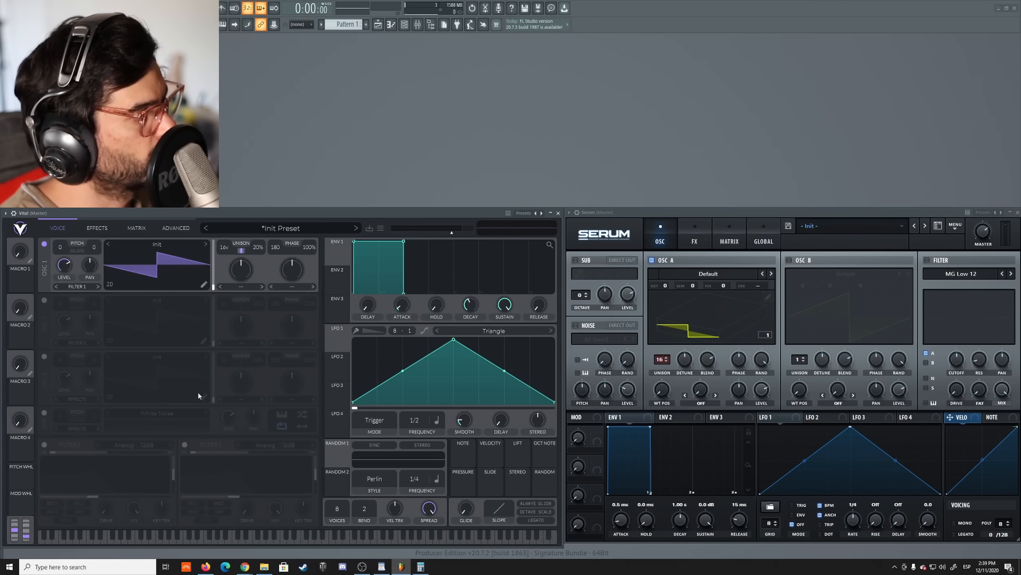
pyautogui.click(136, 227)
pyautogui.click(176, 228)
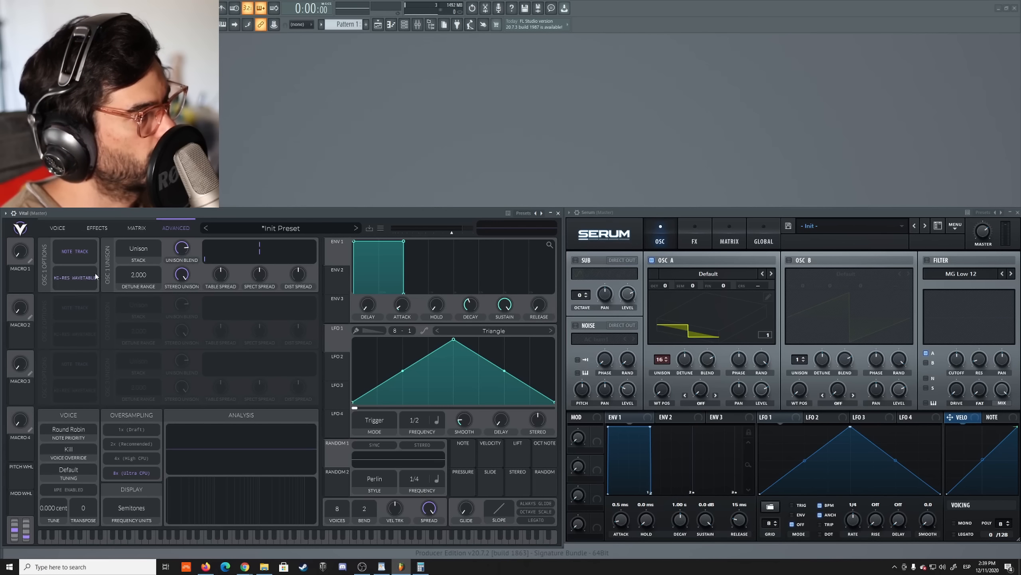
pyautogui.click(64, 228)
pyautogui.click(112, 284)
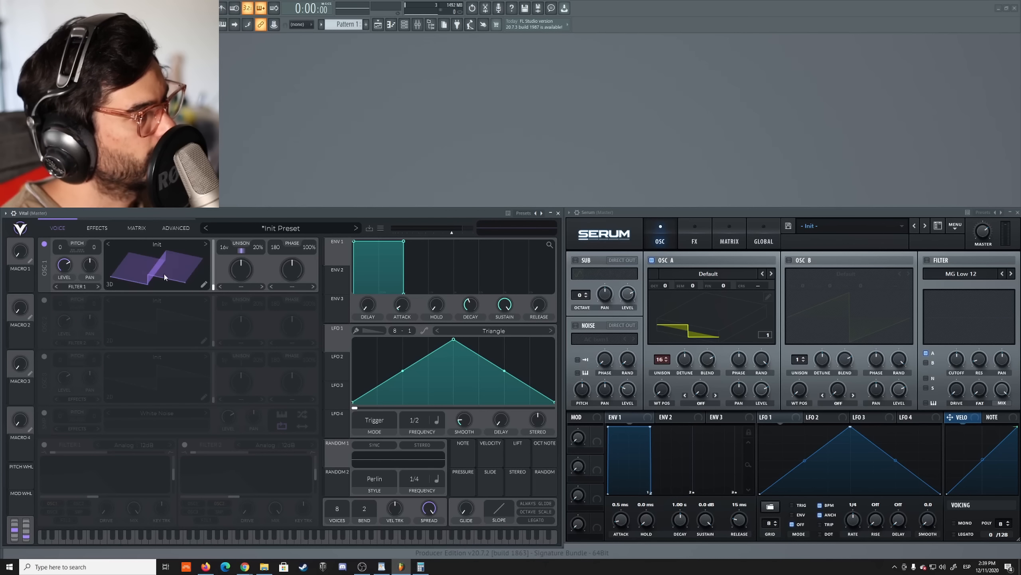
# Review oscillator 1's unison stack types on Vital's advanced page and the unison modes on Serum's global page, keeping Unison and Linear
pyautogui.click(175, 228)
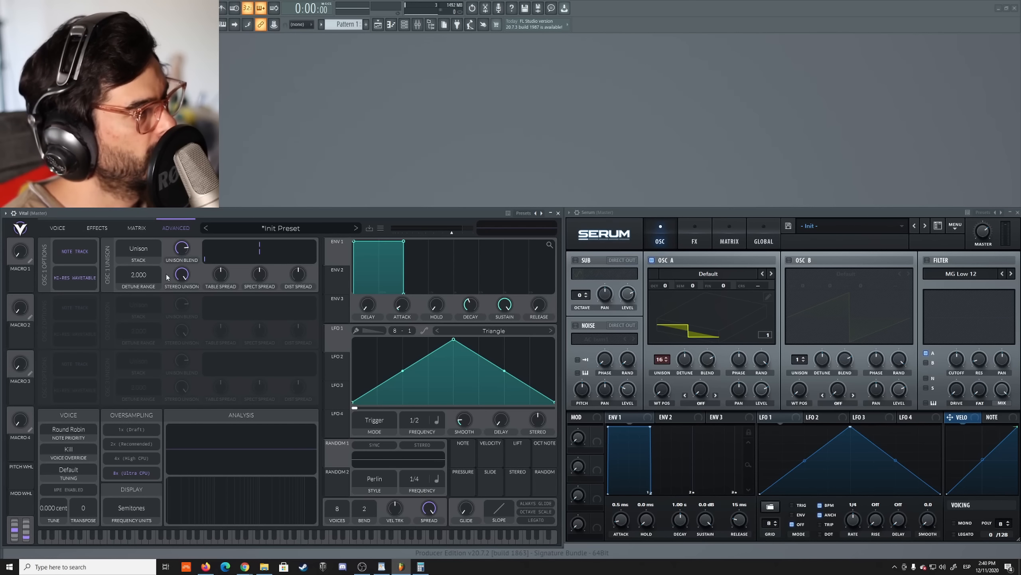
pyautogui.click(154, 263)
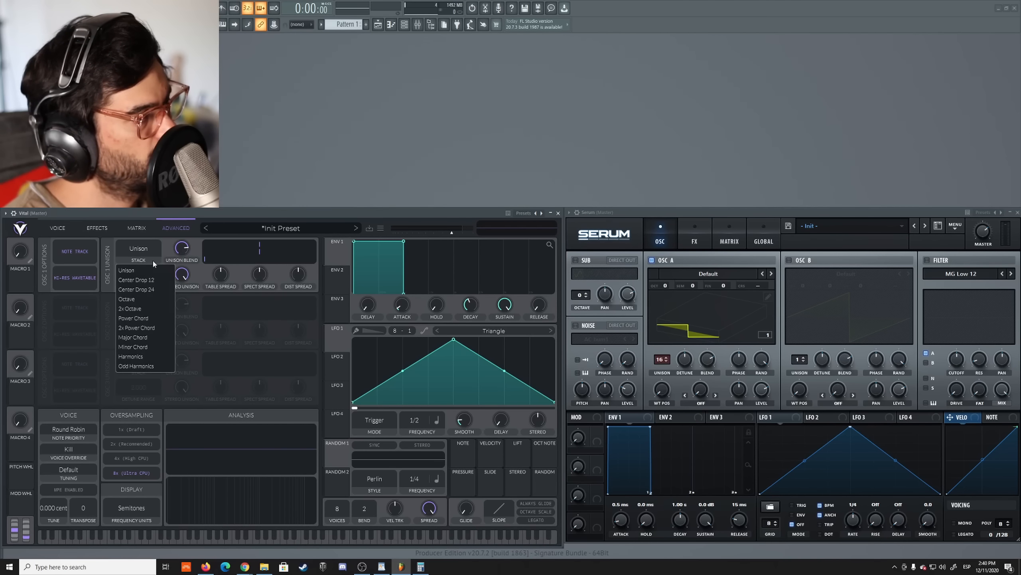
pyautogui.click(205, 251)
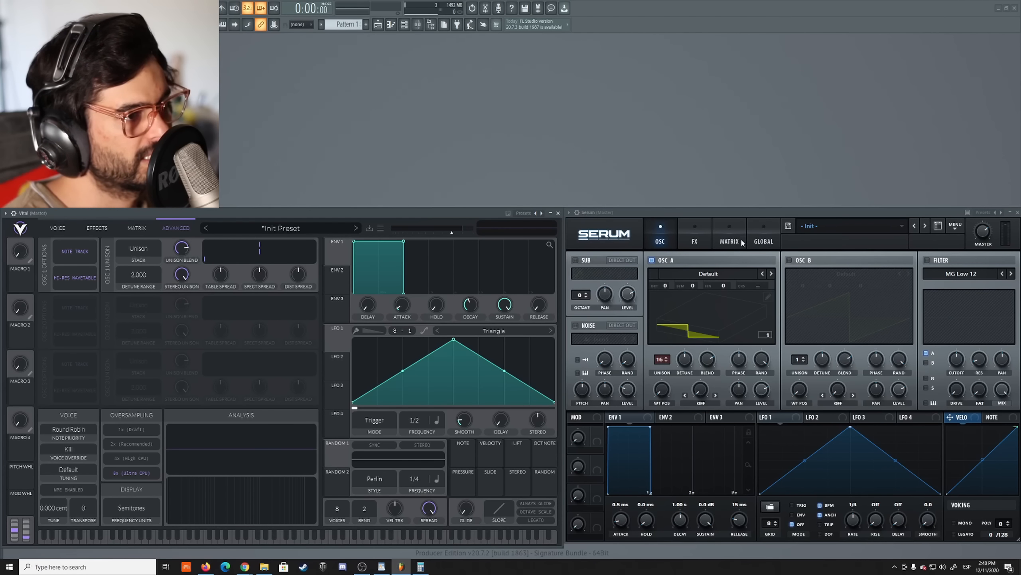
pyautogui.click(764, 238)
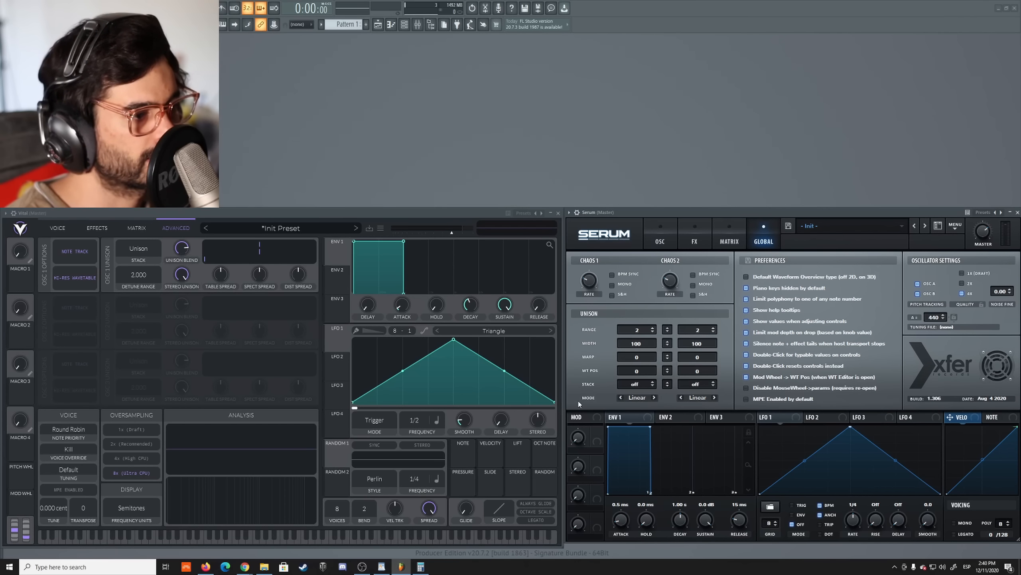
pyautogui.click(636, 398)
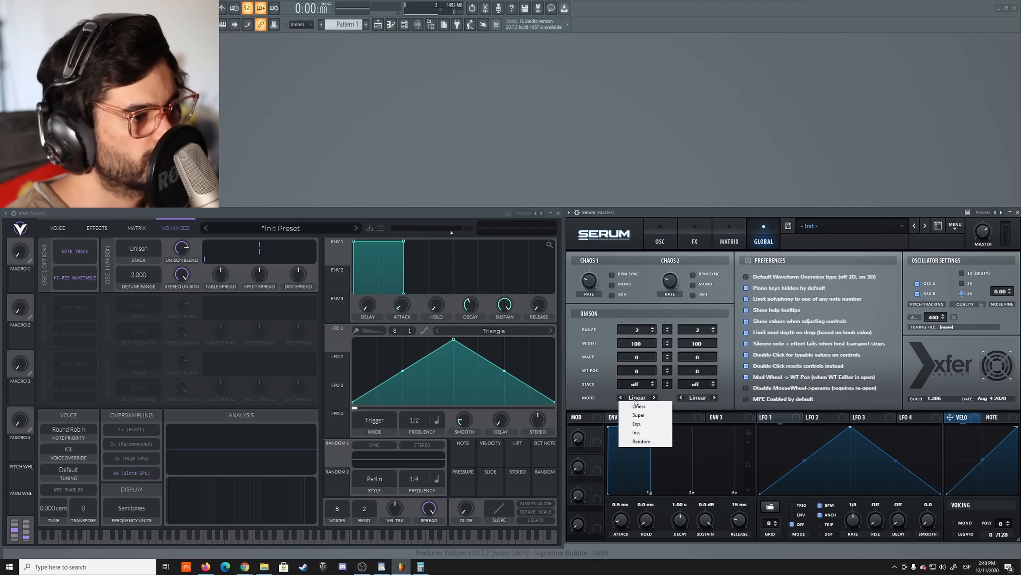
pyautogui.click(643, 408)
# Switch to the grading document and go over the Filtros section, highlighting the filter notes for Vital and Serum
pyautogui.click(381, 567)
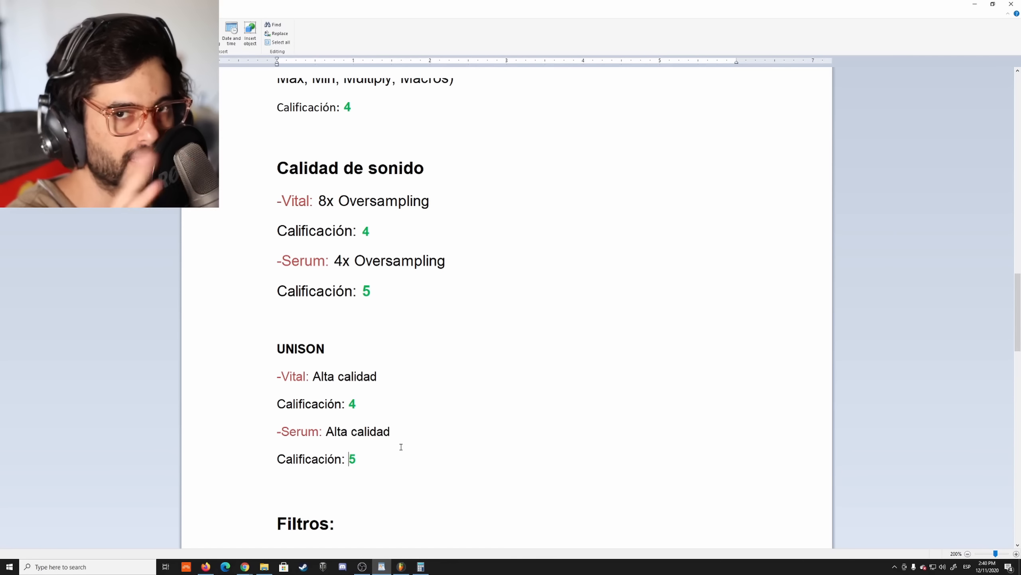
pyautogui.scroll(-5, 392, 439)
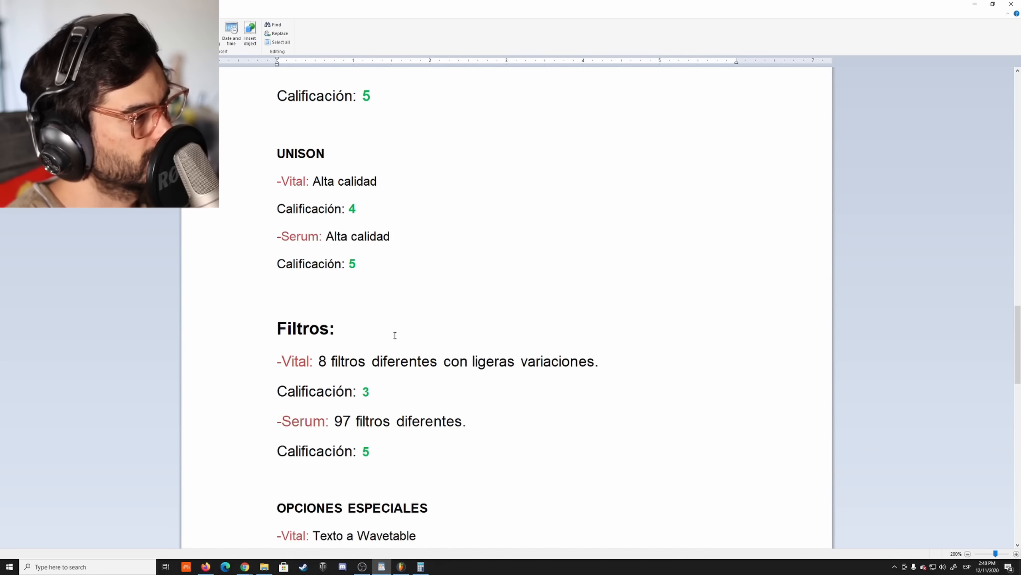
pyautogui.moveTo(319, 362); pyautogui.dragTo(553, 358)
pyautogui.click(526, 367)
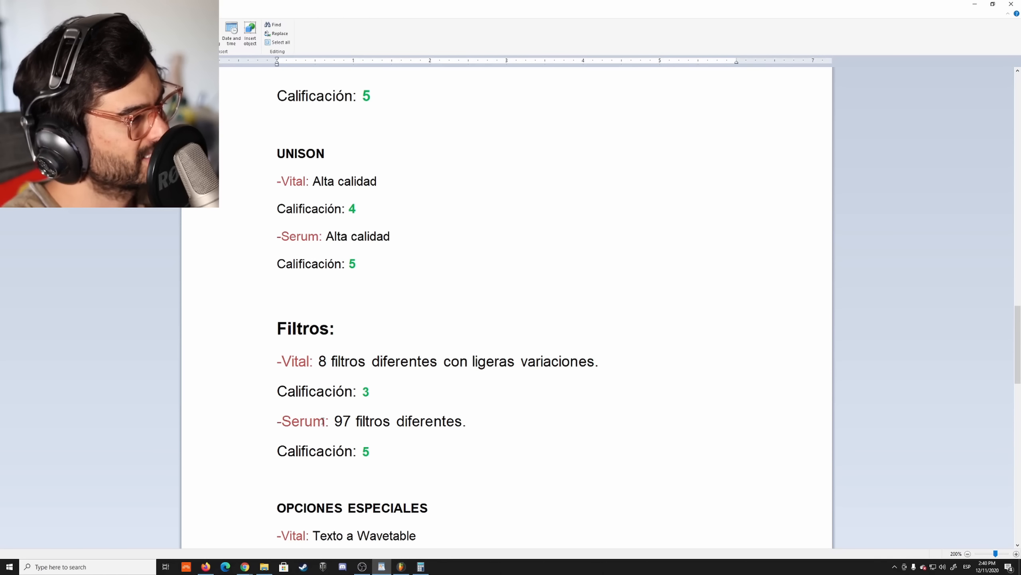
pyautogui.moveTo(336, 421); pyautogui.dragTo(496, 422)
pyautogui.click(493, 423)
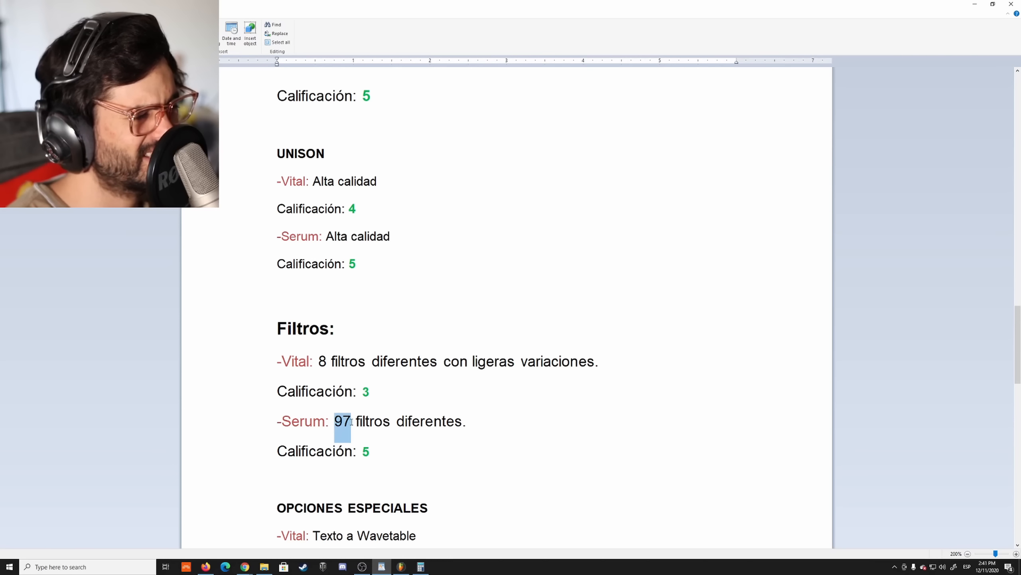
pyautogui.click(376, 421)
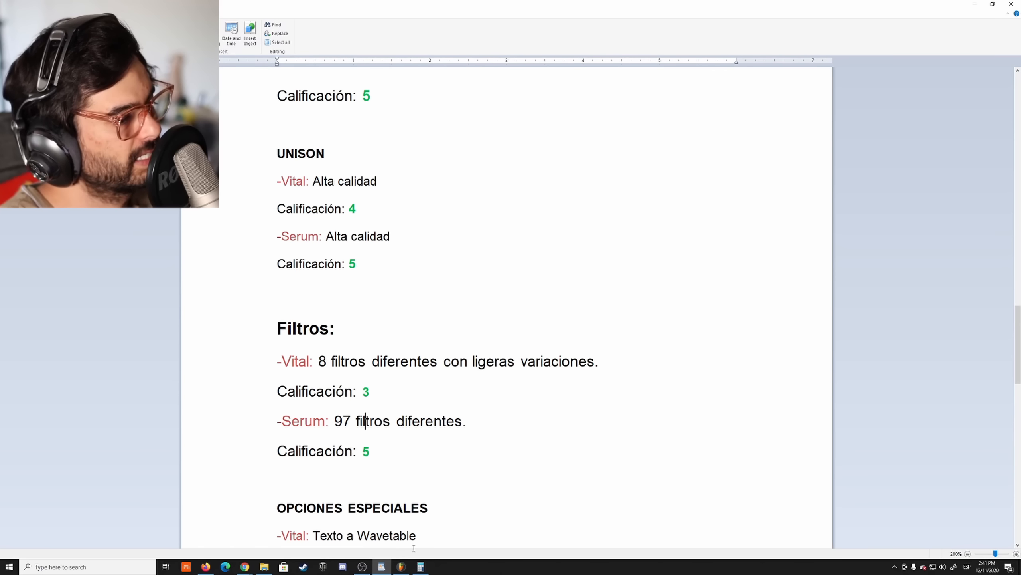
# Switch back to FL Studio, enable Filter 1 on Vital's voice page and open its list of filter models
pyautogui.click(400, 566)
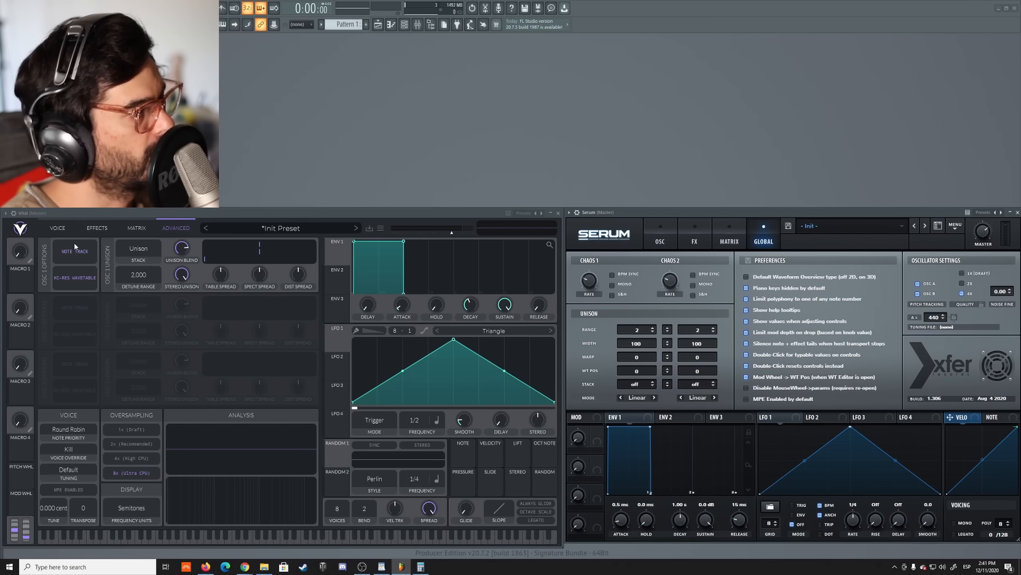
pyautogui.click(59, 228)
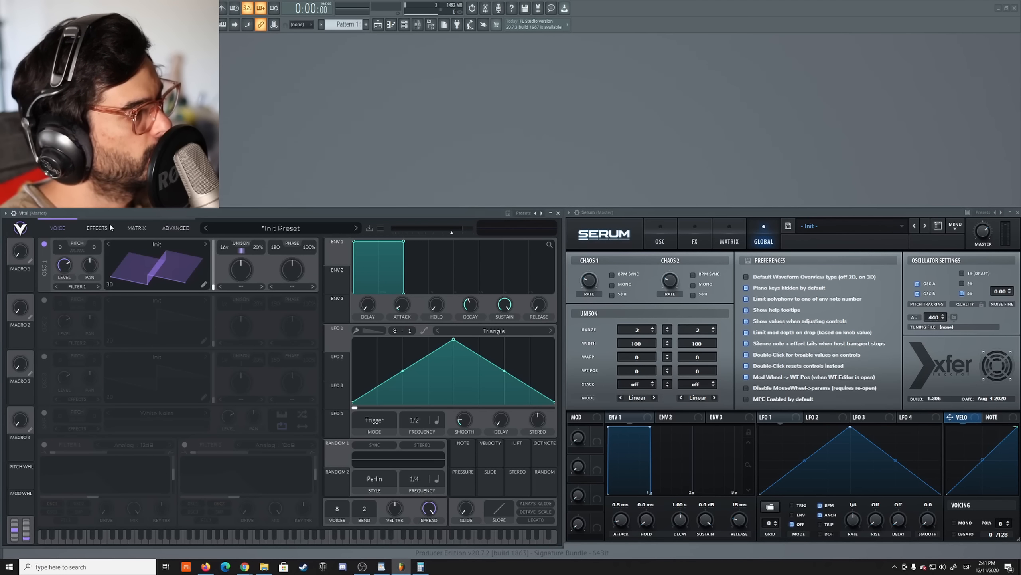
pyautogui.click(44, 444)
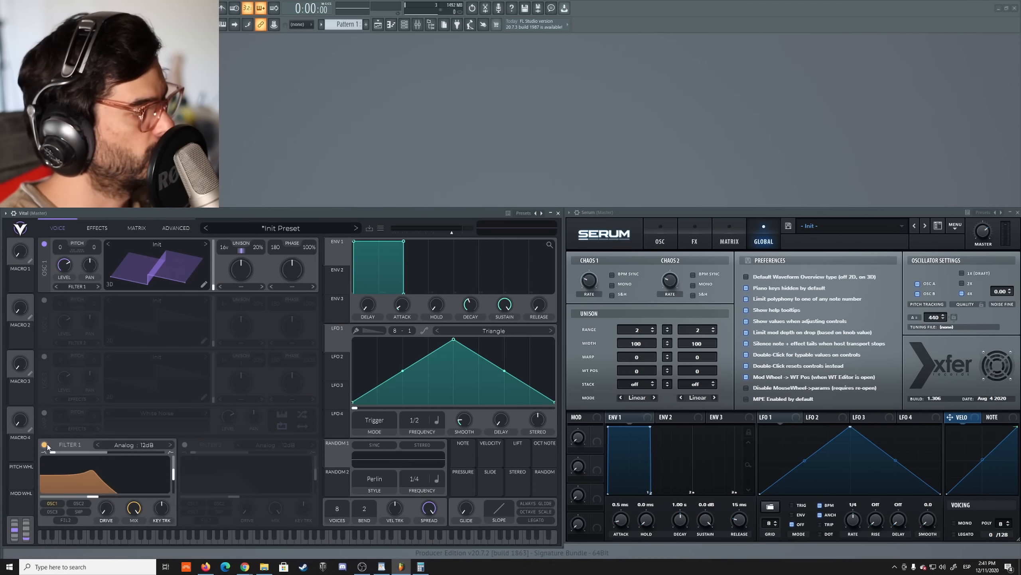
pyautogui.click(156, 447)
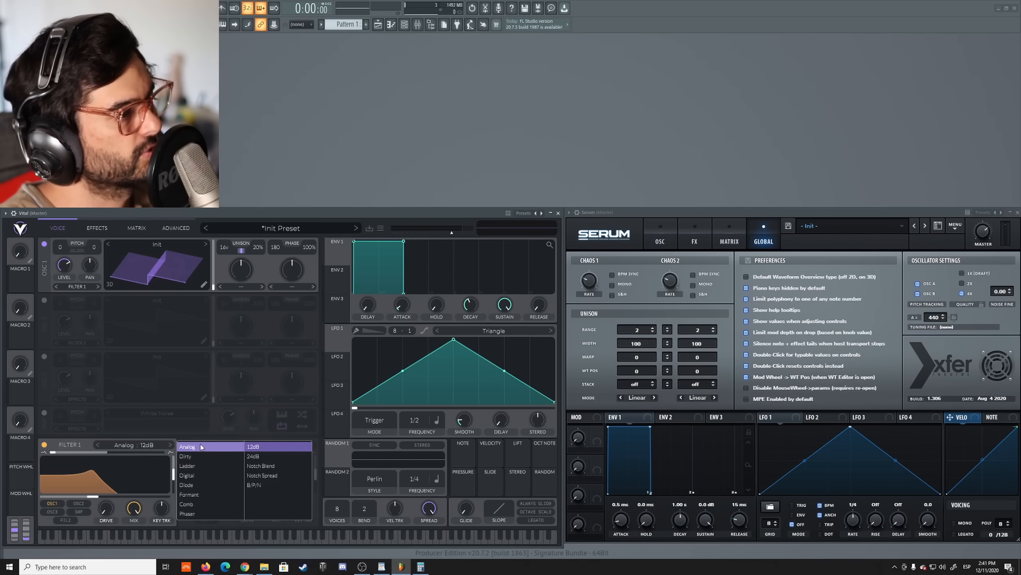
# Cycle Vital's Filter 1 through the Dirty, Ladder, Digital, Diode, Formant, Comb and Phaser models, ending back on Analog 12dB
pyautogui.click(189, 457)
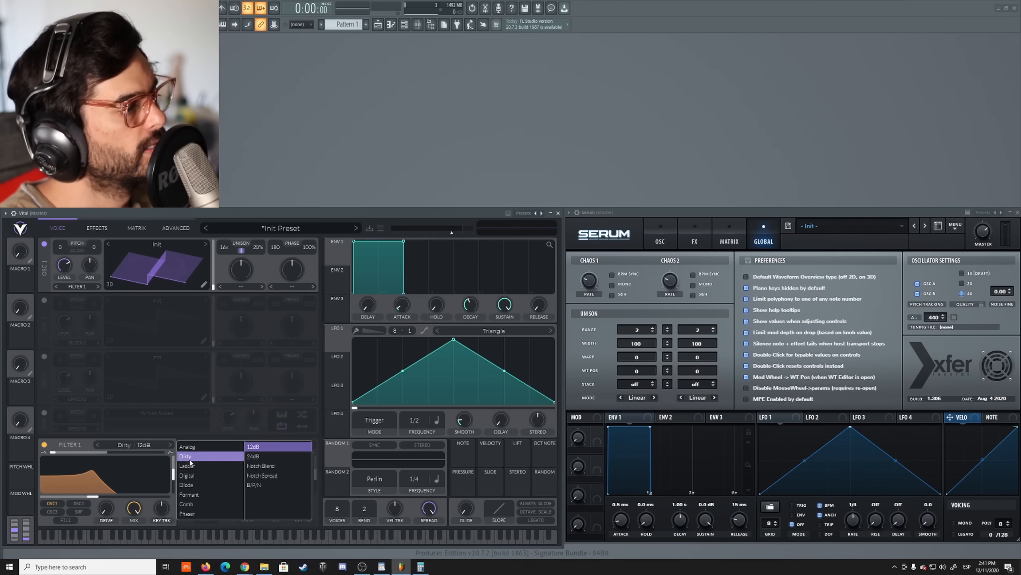
pyautogui.click(192, 467)
pyautogui.click(195, 476)
pyautogui.click(195, 486)
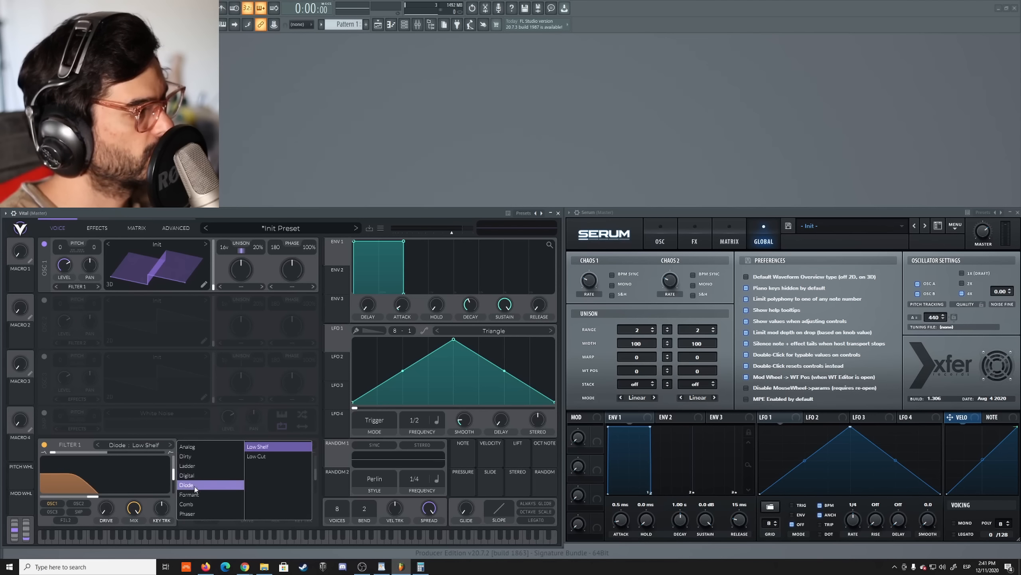
pyautogui.click(196, 494)
pyautogui.click(196, 504)
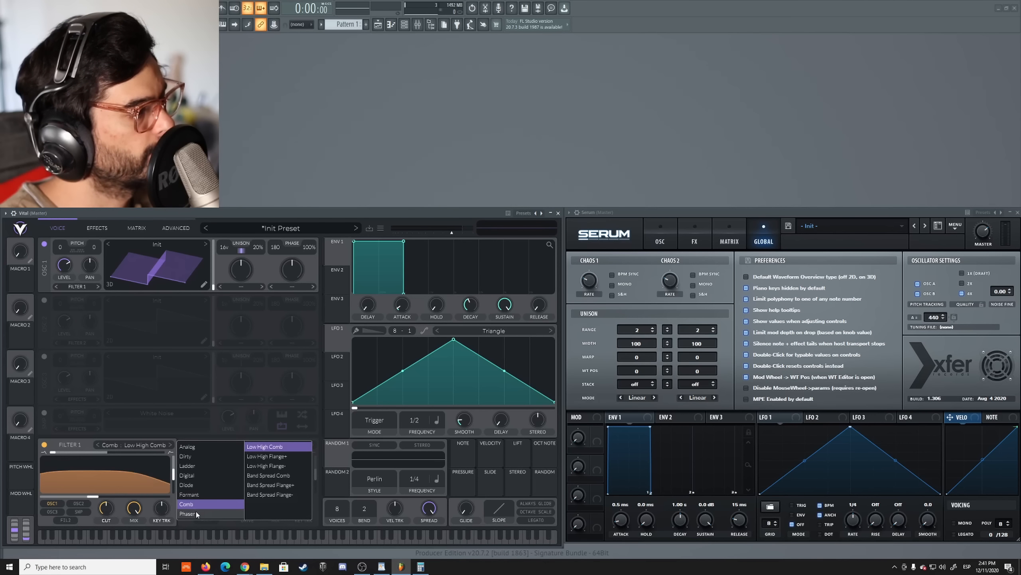
pyautogui.click(197, 515)
pyautogui.click(196, 504)
pyautogui.click(196, 495)
pyautogui.click(196, 486)
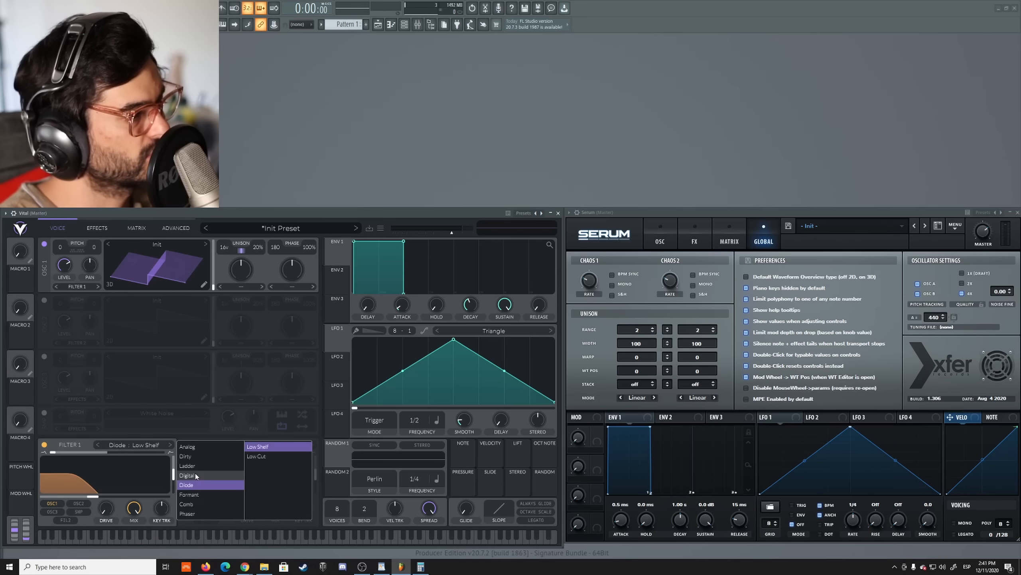
pyautogui.click(196, 476)
pyautogui.click(209, 448)
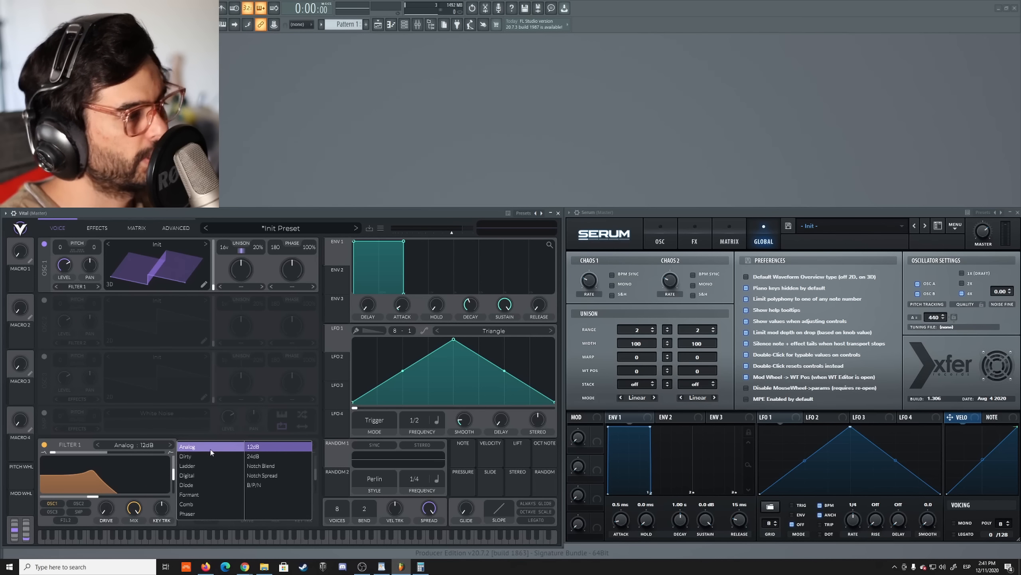
# Enable the Filter module on Vital's effects page, look at its filter types and return to the voice page
pyautogui.click(97, 227)
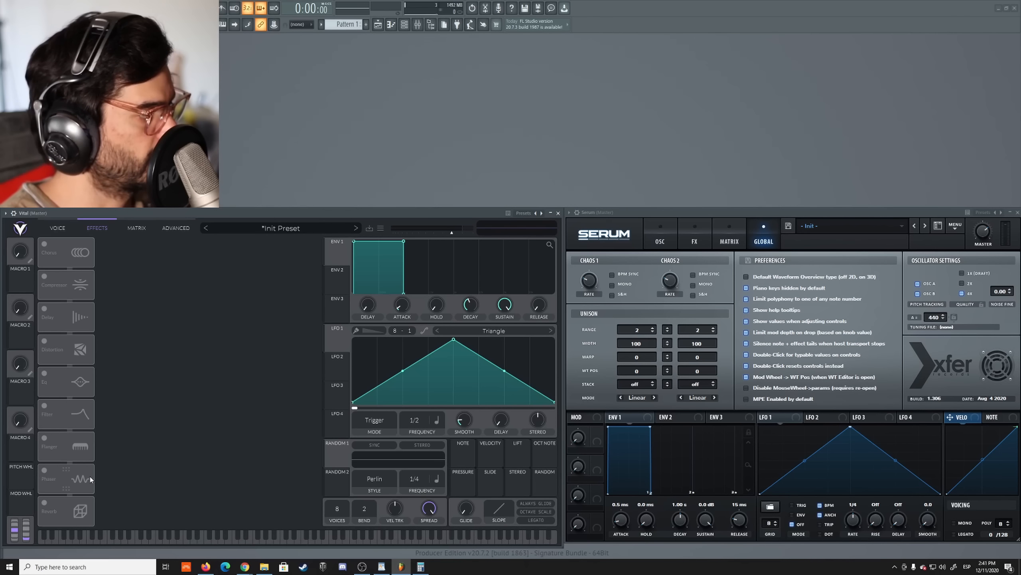
pyautogui.click(44, 405)
pyautogui.click(163, 249)
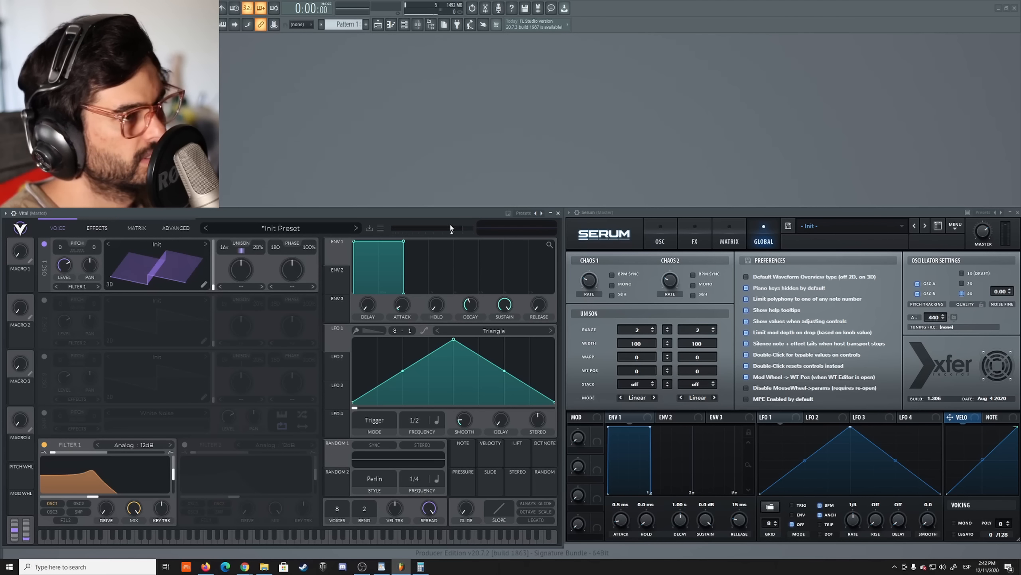
# Enable the Filter module on Serum's FX page and browse its filter types, including the Misc category
pyautogui.click(694, 240)
pyautogui.click(663, 240)
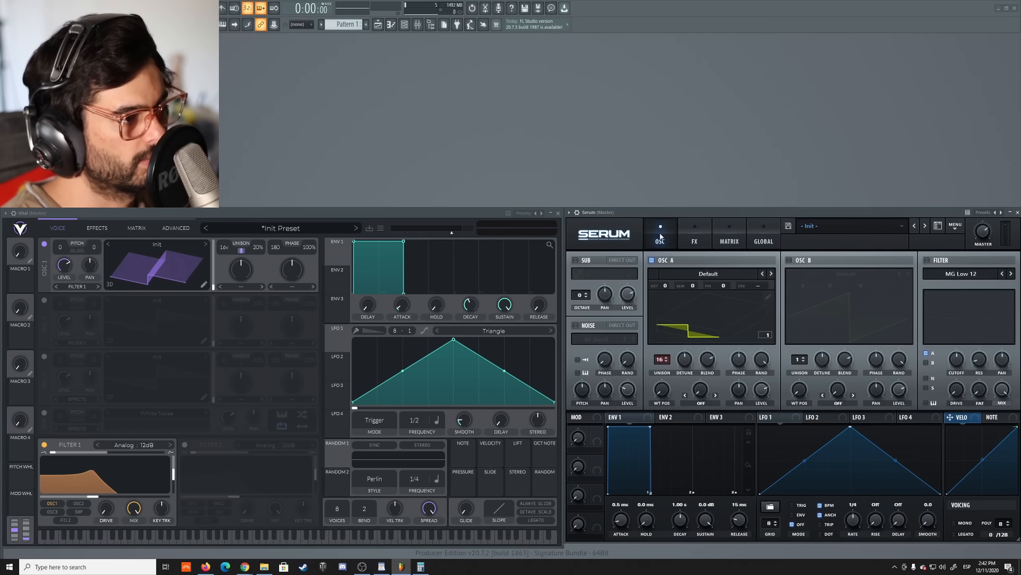
pyautogui.click(688, 241)
pyautogui.click(580, 397)
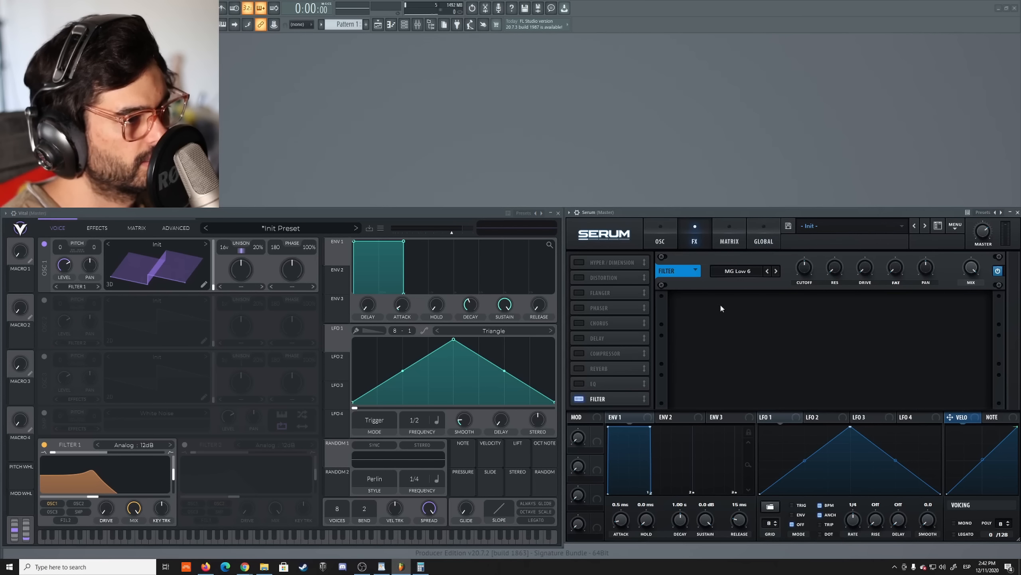
pyautogui.click(747, 271)
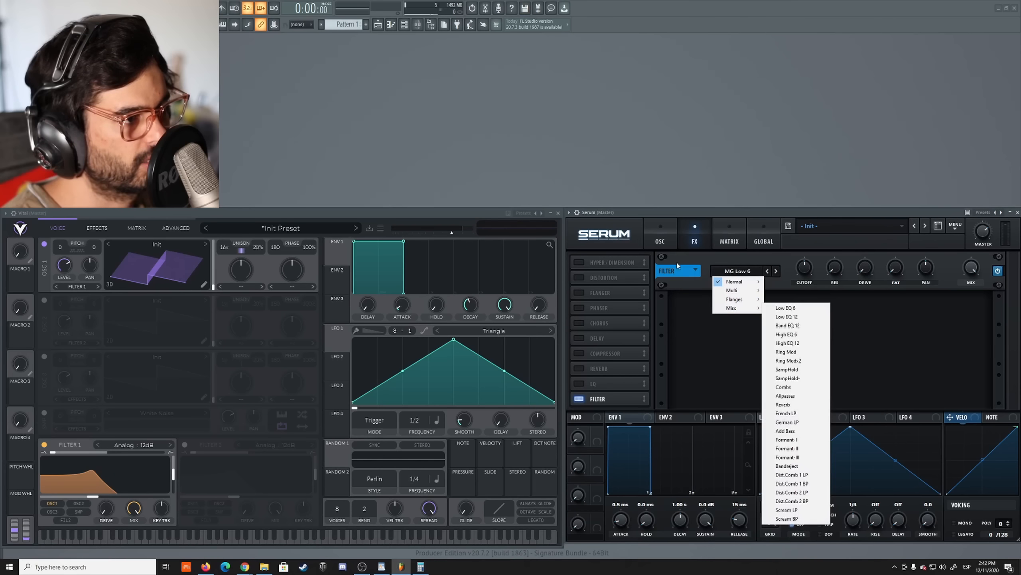
# Enable the filter on Serum's oscillator page and browse its Normal and Flanges types, keeping MG Low 12
pyautogui.click(659, 240)
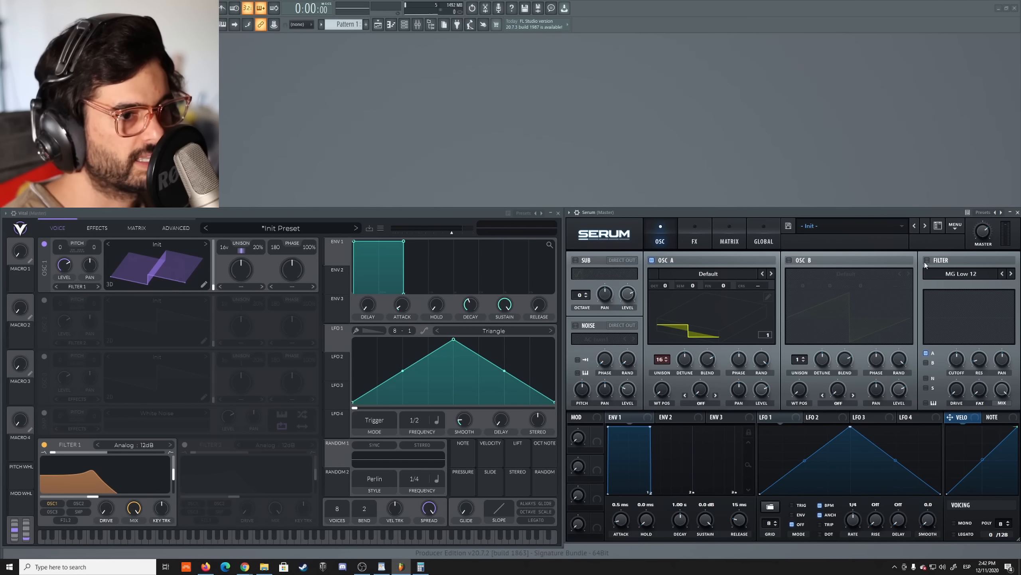
pyautogui.click(926, 260)
pyautogui.click(964, 273)
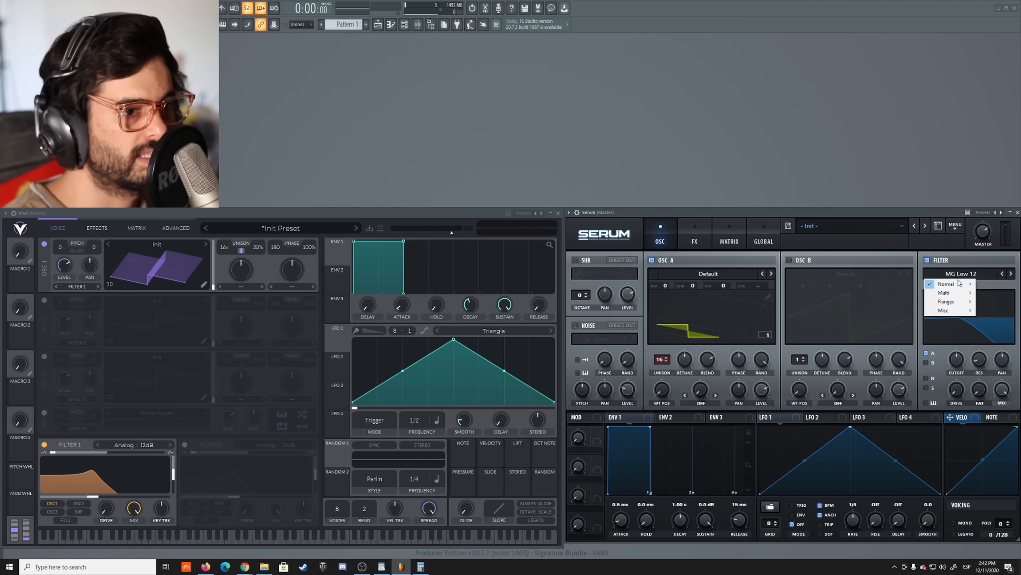
pyautogui.moveTo(948, 284)
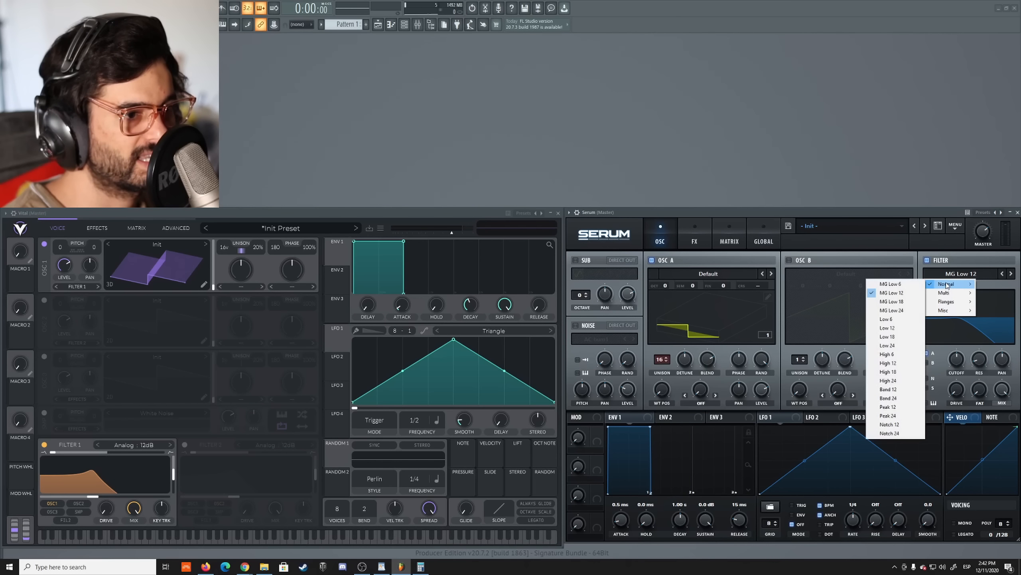
pyautogui.moveTo(947, 302)
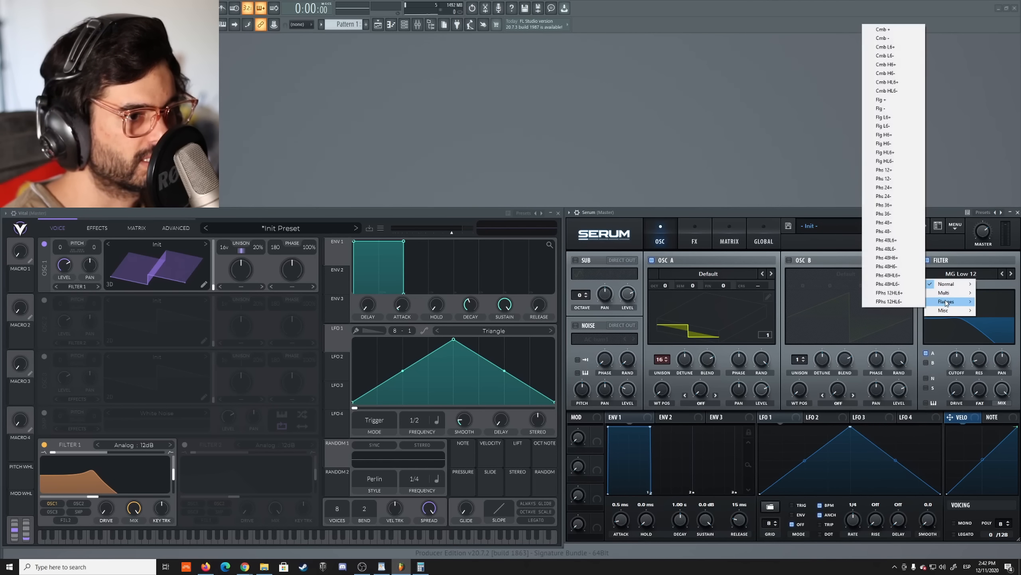
pyautogui.click(911, 254)
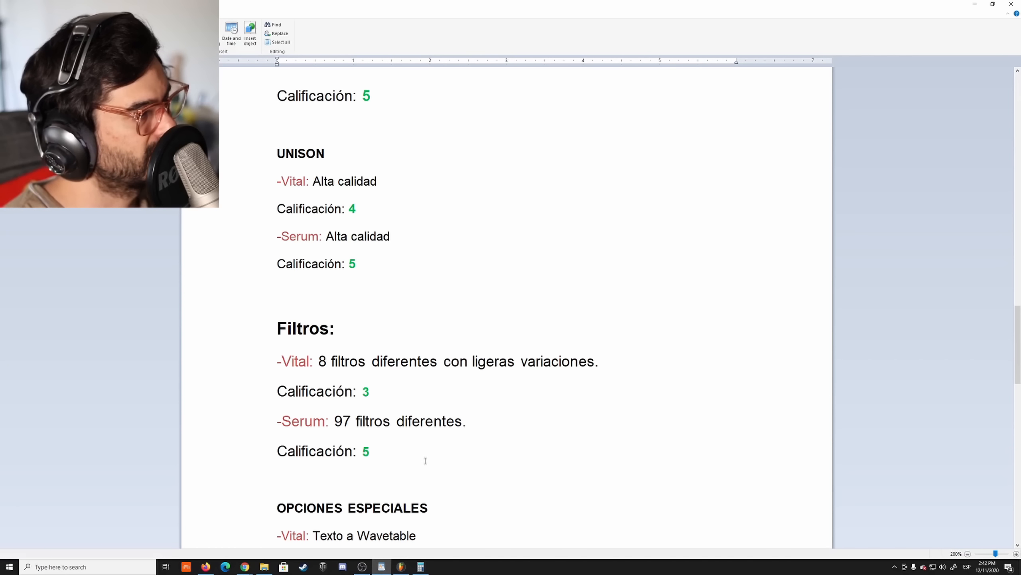
# Read the OPCIONES ESPECIALES section of the grading document and return to the synths in FL Studio
pyautogui.scroll(-2, 427, 440)
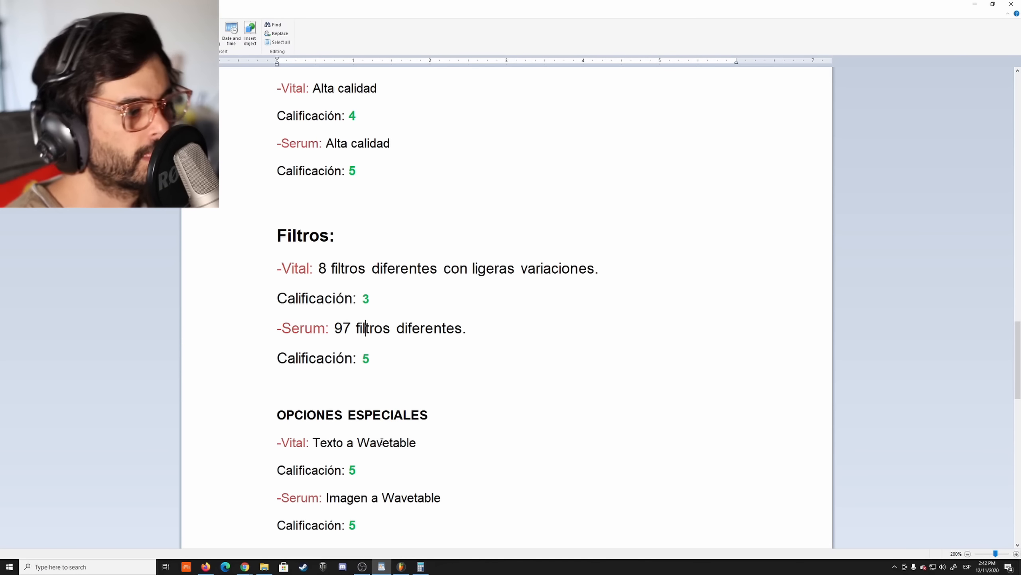
pyautogui.click(401, 564)
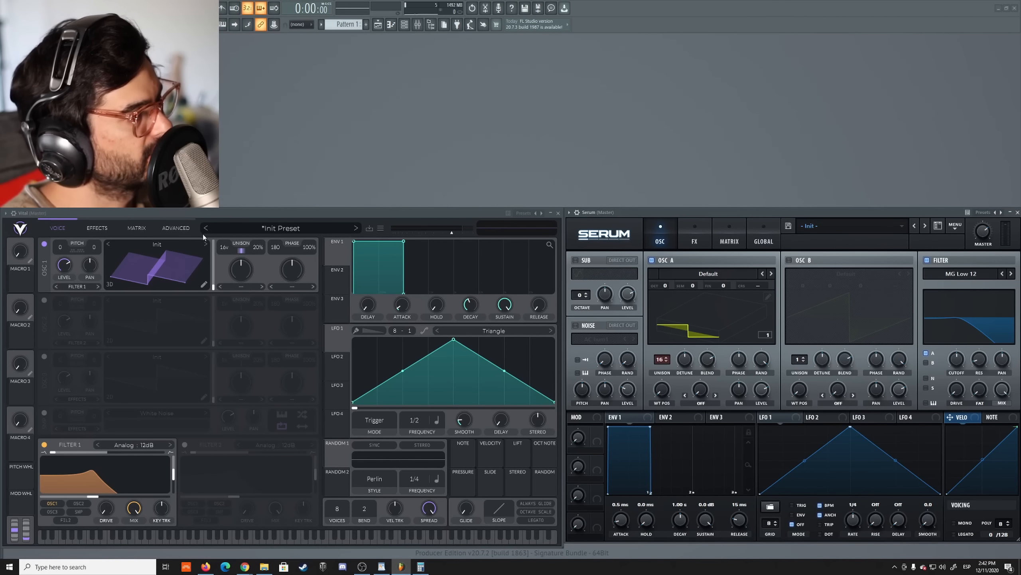
# Try to turn the text Hello into a wavetable on Vital's oscillator 1 with Text to Wavetable
pyautogui.rightClick(170, 259)
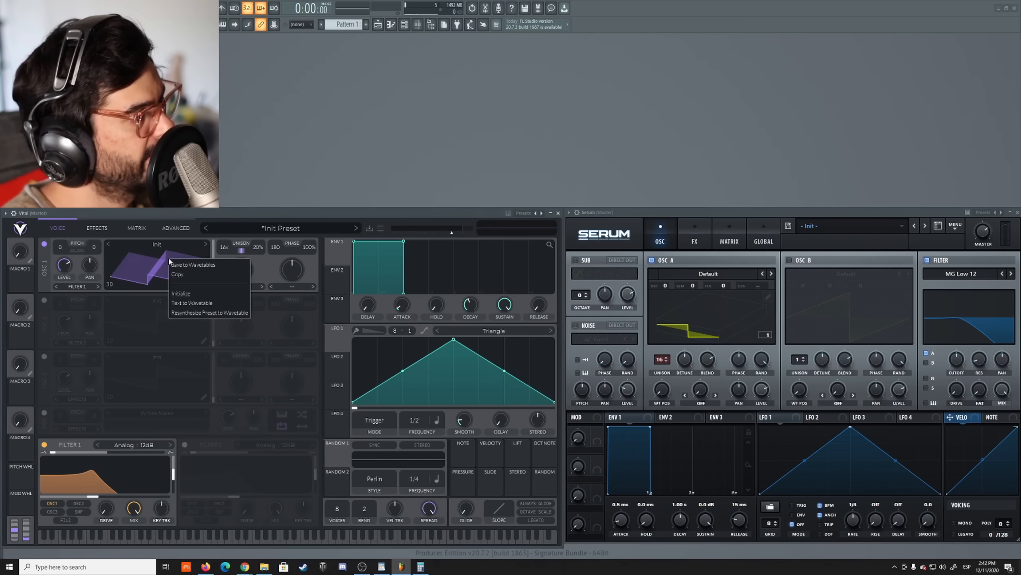
pyautogui.click(181, 304)
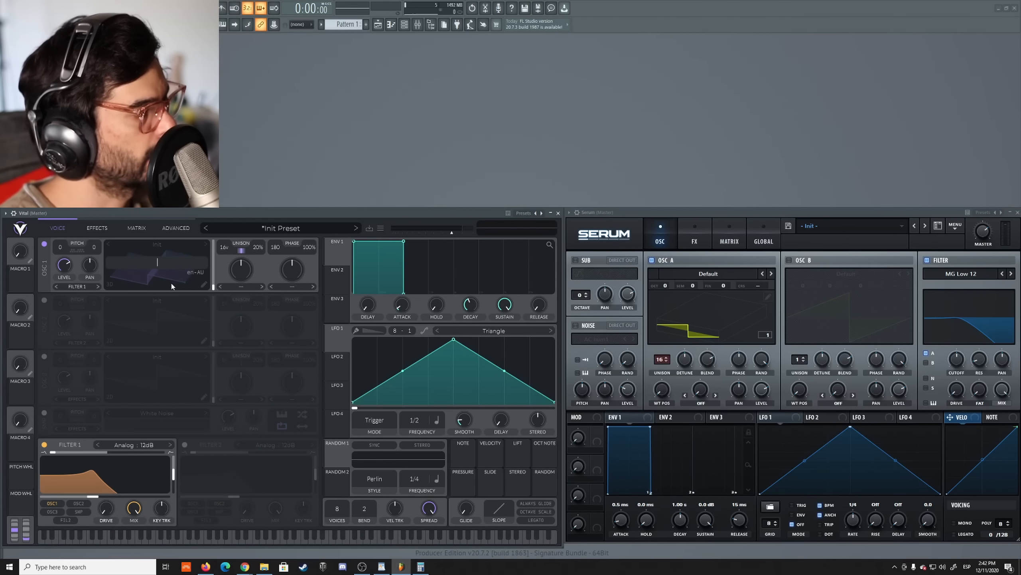
pyautogui.write('Hello')
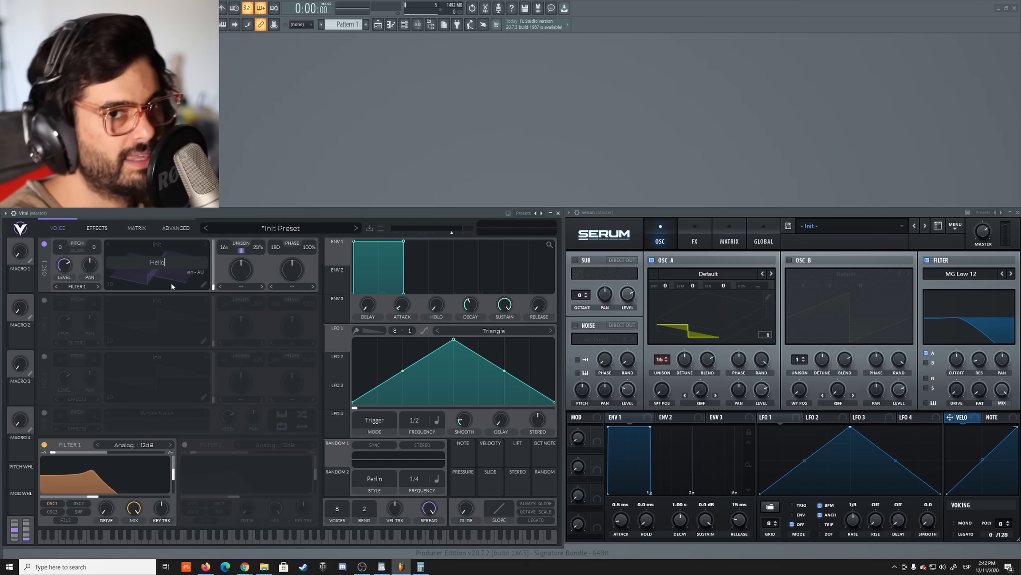
pyautogui.press('Return')
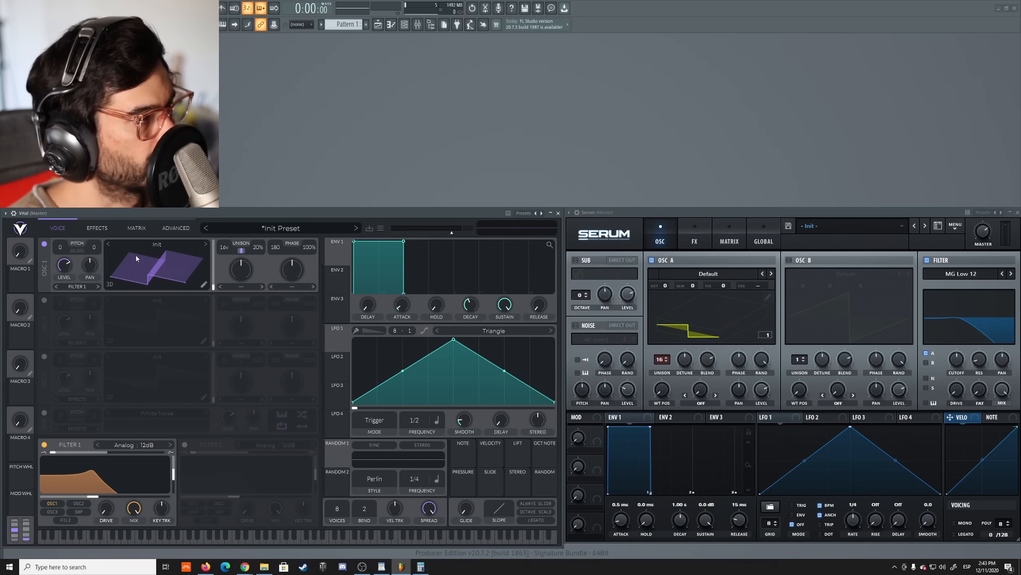
pyautogui.rightClick(169, 269)
pyautogui.click(184, 300)
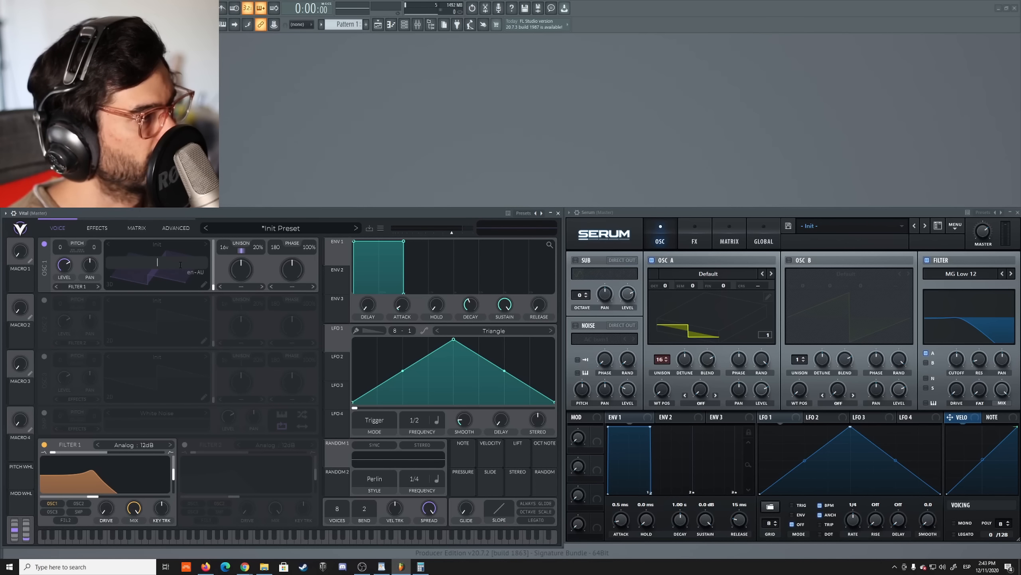
pyautogui.click(174, 287)
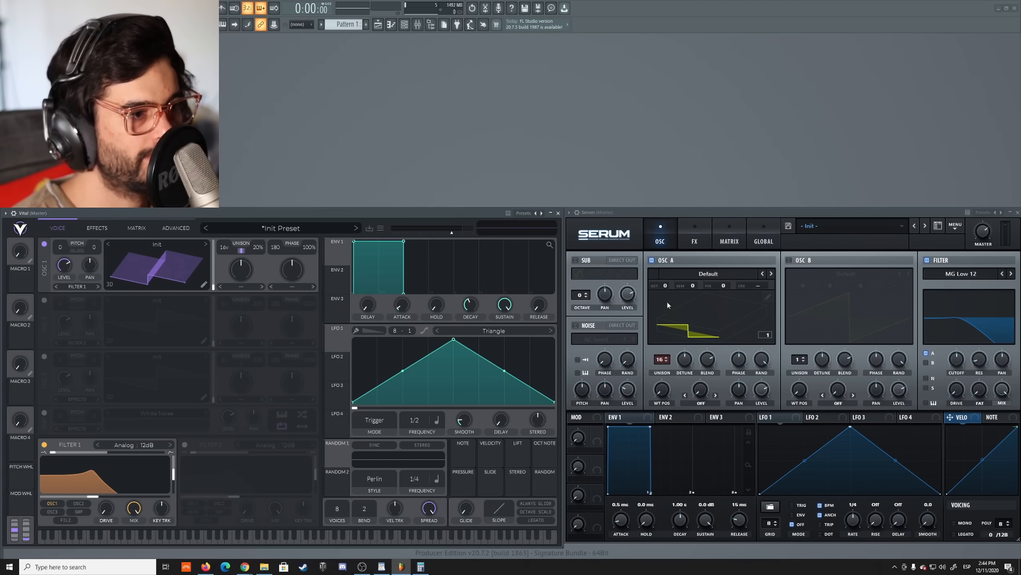
# Look at Serum's oscillator A wavetable display and at the wavetable options of Vital's oscillator 1, including Resynthesize Preset to Wavetable
pyautogui.click(714, 313)
pyautogui.click(713, 312)
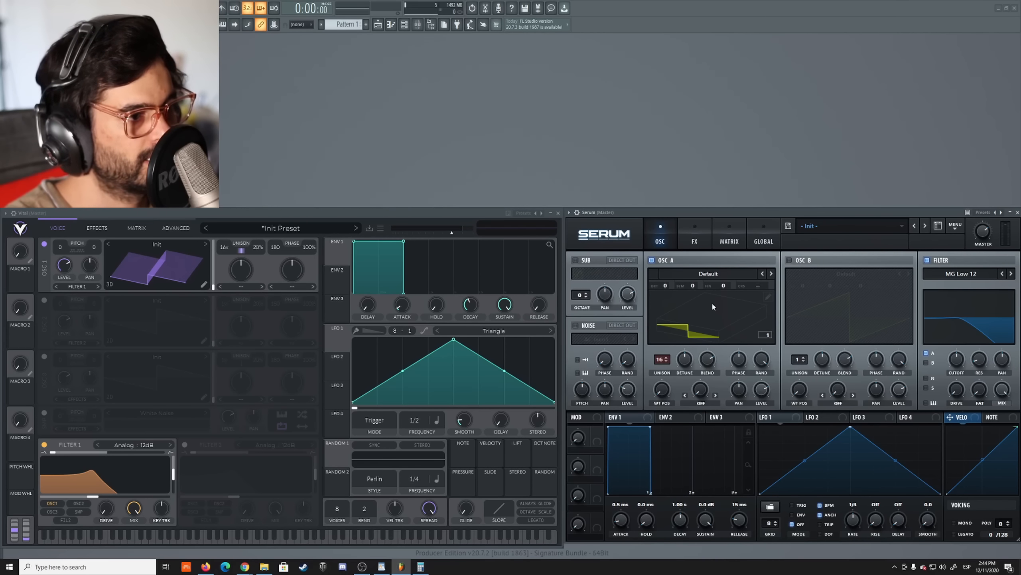
pyautogui.rightClick(152, 265)
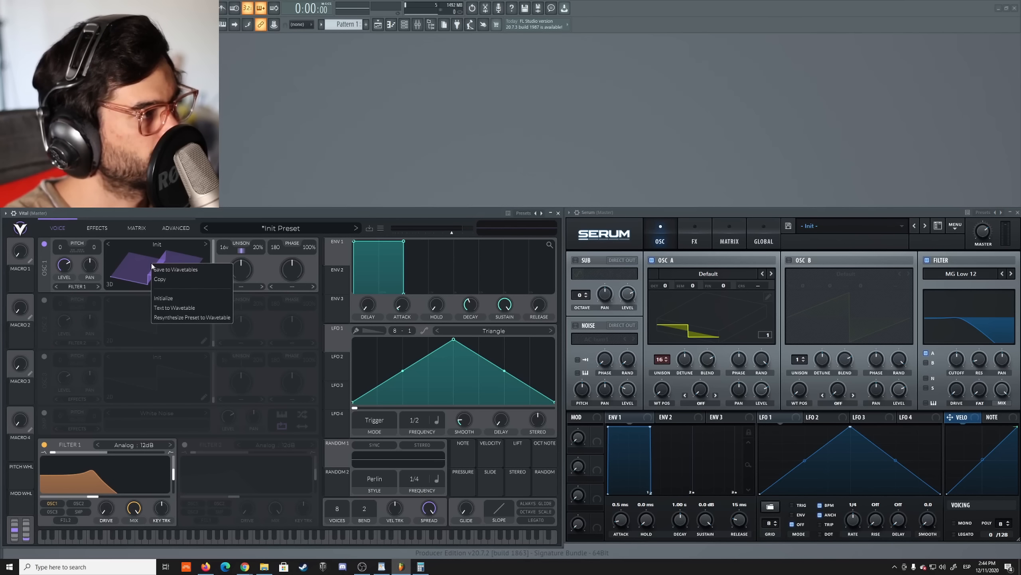
pyautogui.click(147, 254)
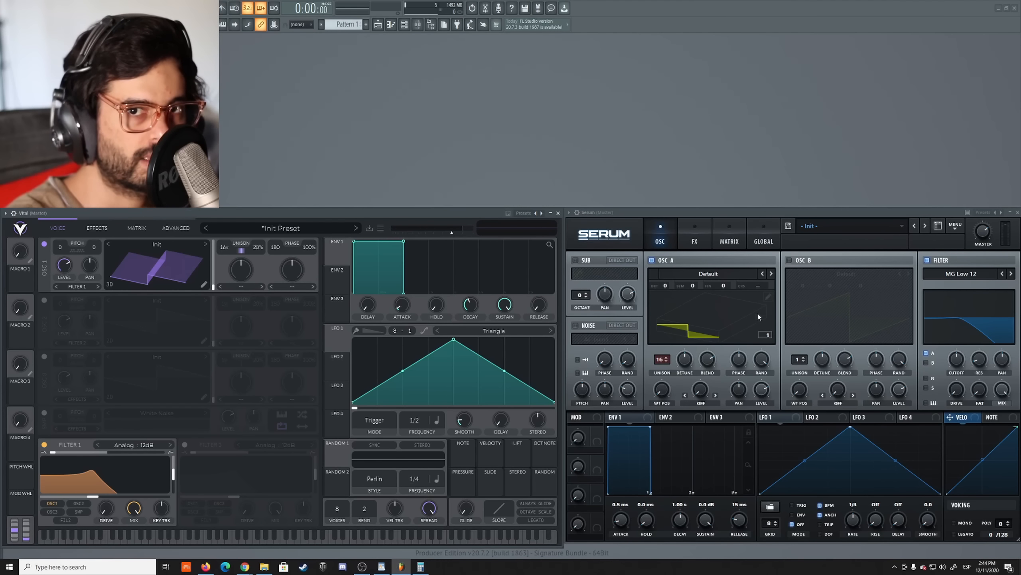
pyautogui.rightClick(165, 278)
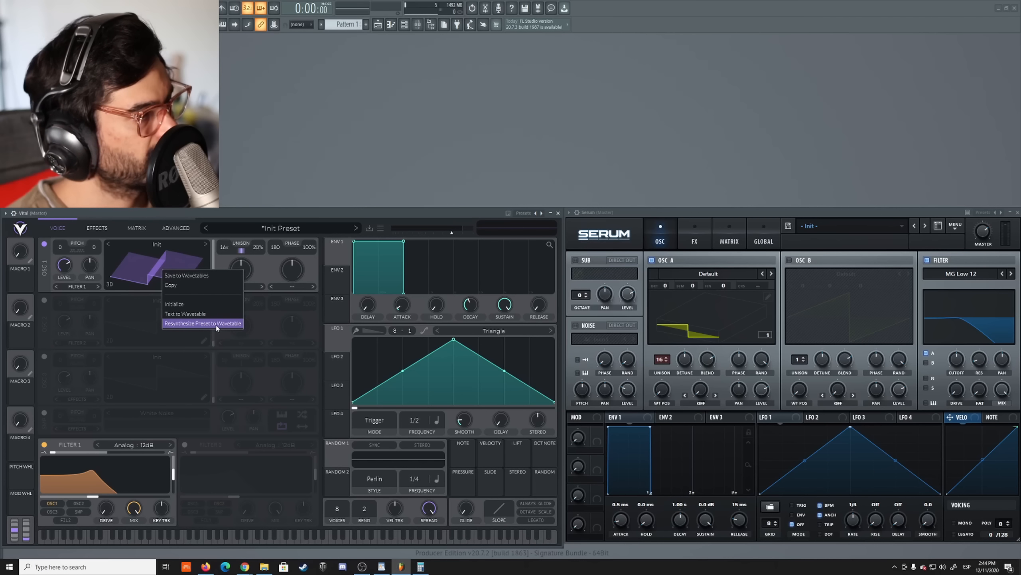
pyautogui.click(259, 211)
# Load the Growl Pan Duro preset from the User folder of Vital's preset browser and return to the voice page
pyautogui.click(276, 229)
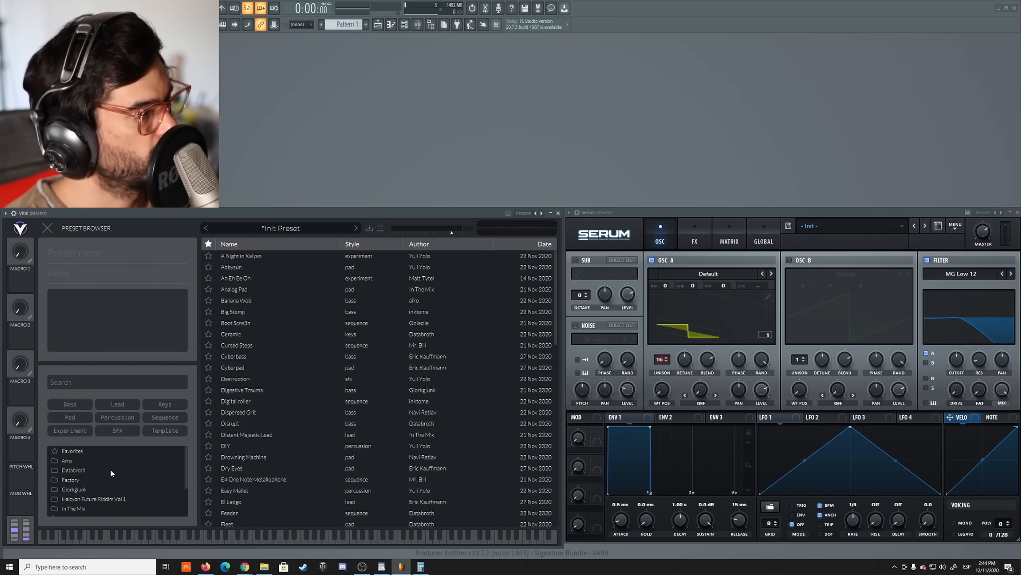
pyautogui.scroll(-3, 96, 475)
pyautogui.click(81, 501)
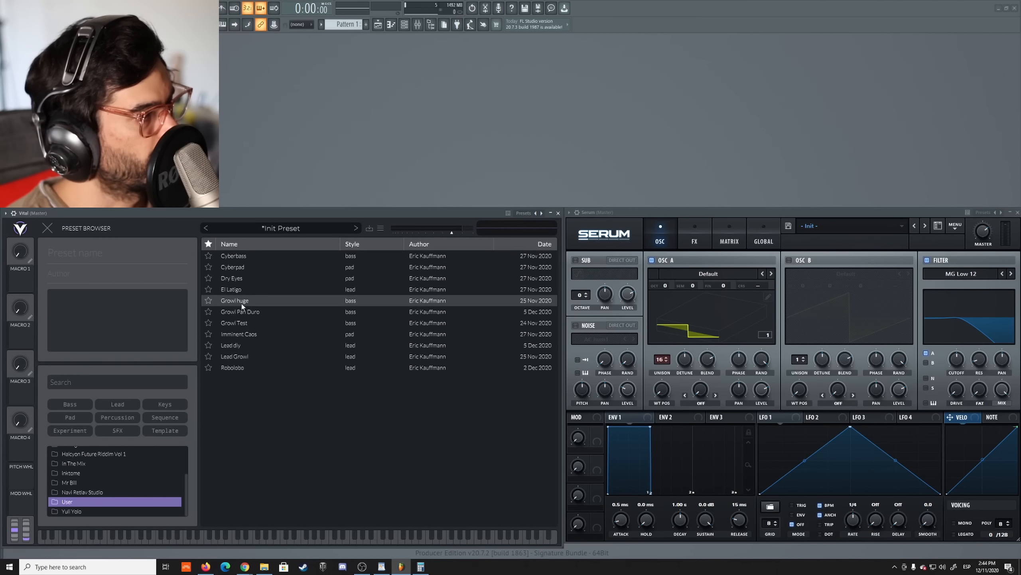
pyautogui.click(226, 311)
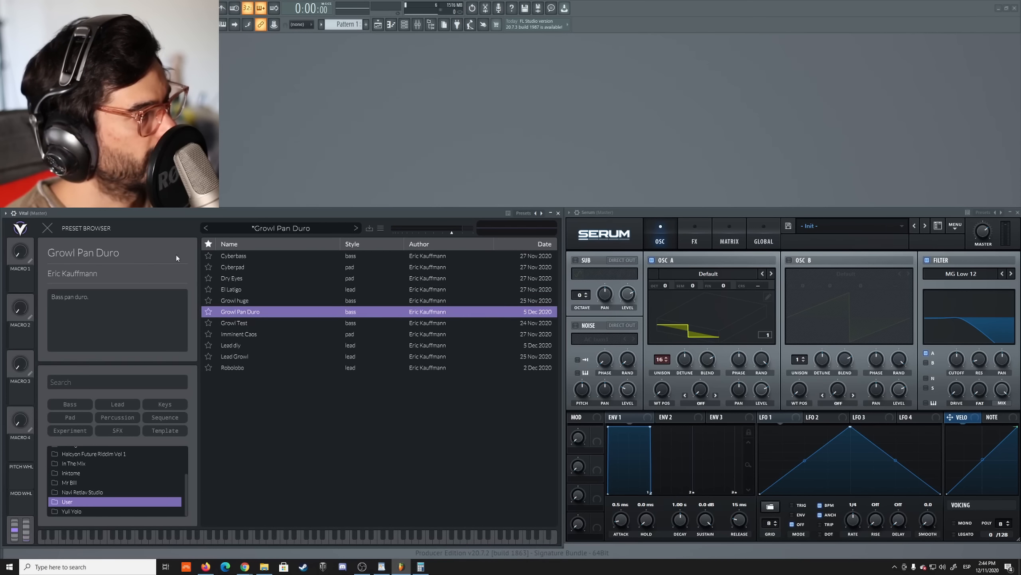
pyautogui.click(47, 228)
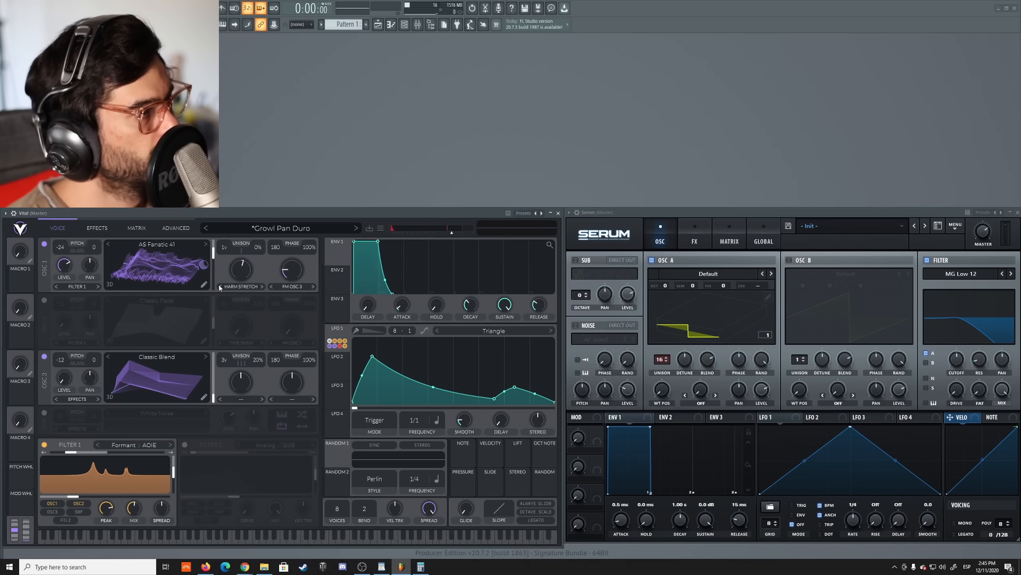
# Resynthesize the preset to a wavetable on oscillator 1, look through Vital's other pages and return to the voice page
pyautogui.rightClick(163, 267)
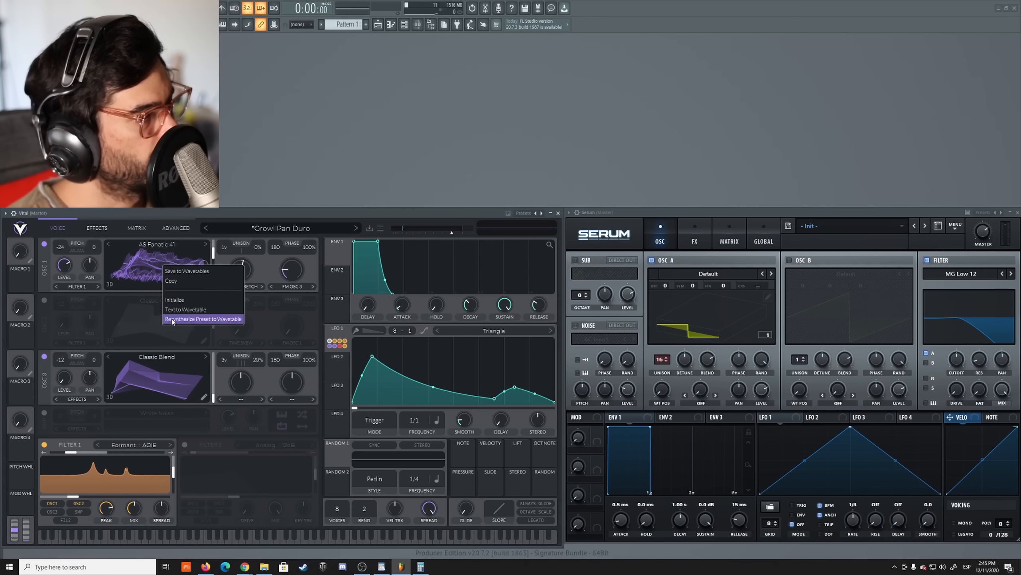
pyautogui.click(206, 320)
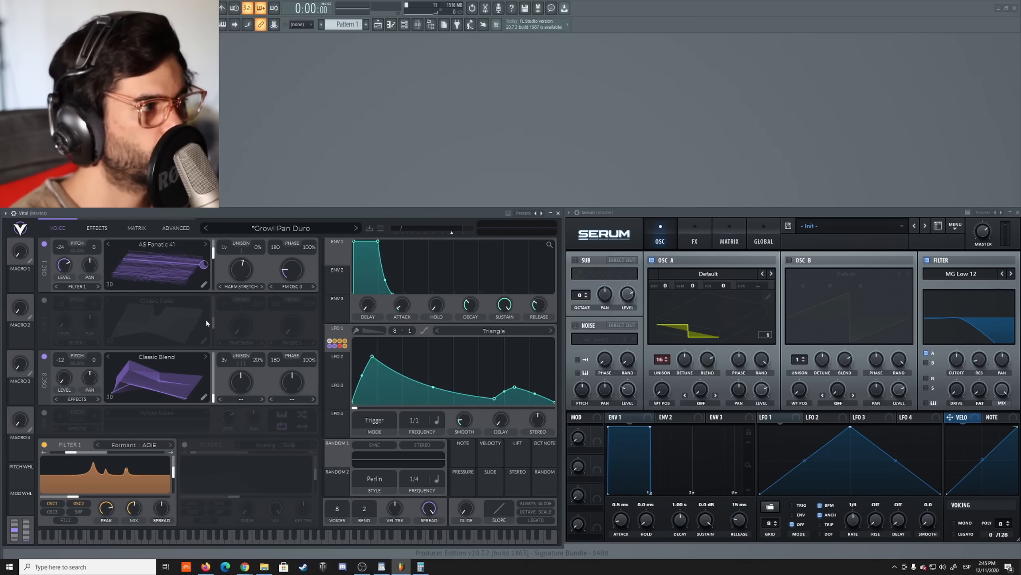
pyautogui.click(104, 229)
pyautogui.click(137, 227)
pyautogui.click(175, 228)
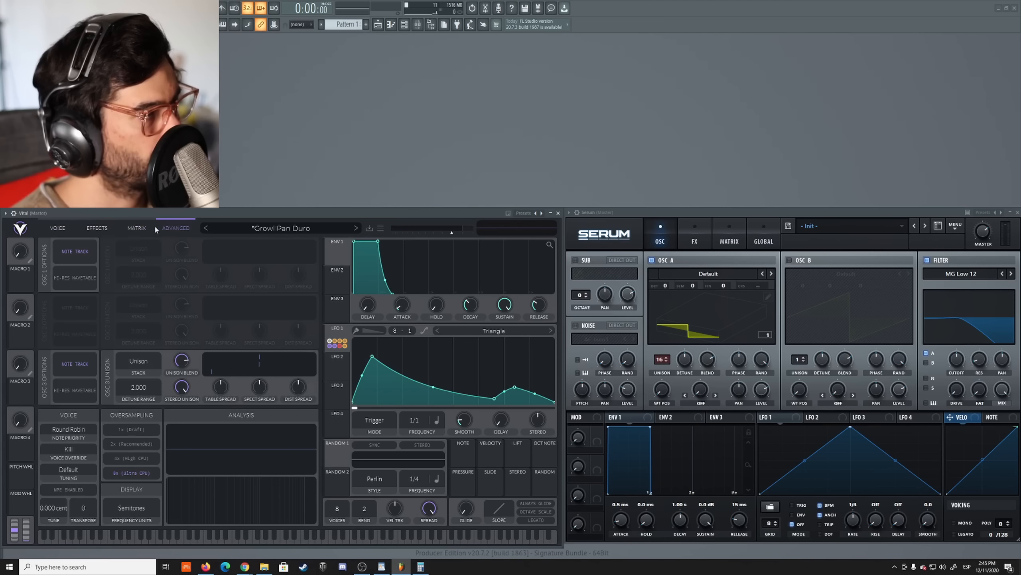
pyautogui.click(96, 228)
pyautogui.click(57, 228)
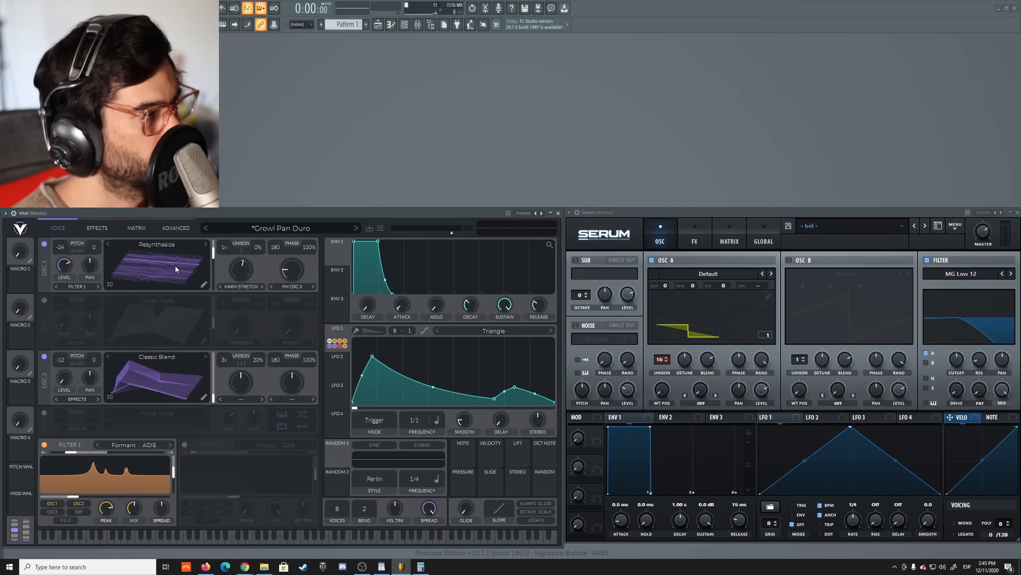
# Switch off oscillator 3, the Distortion, Compressor and EQ effects, and Filter 1, leaving only oscillator 1 active in Vital
pyautogui.click(45, 358)
pyautogui.click(97, 228)
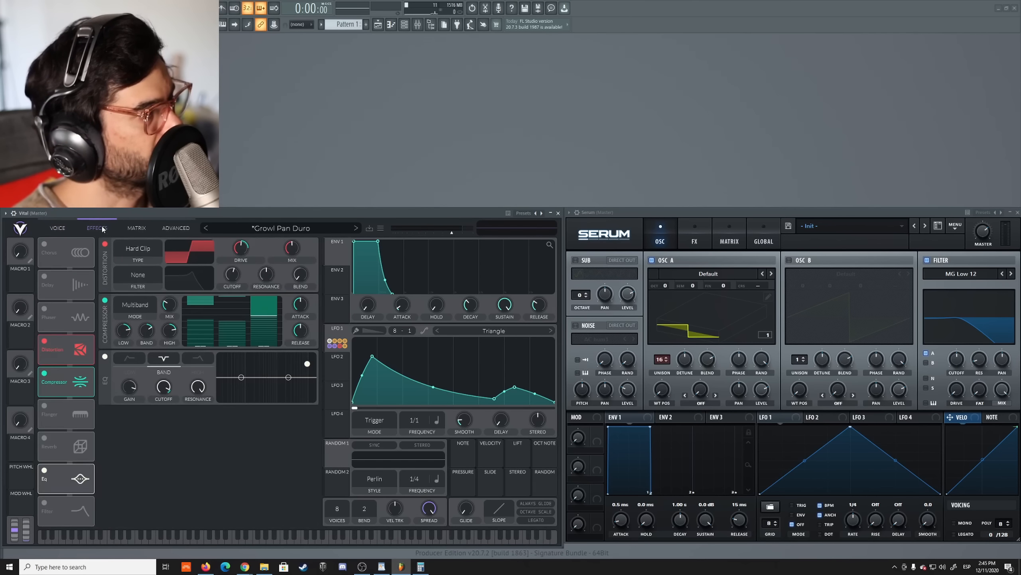
pyautogui.click(45, 373)
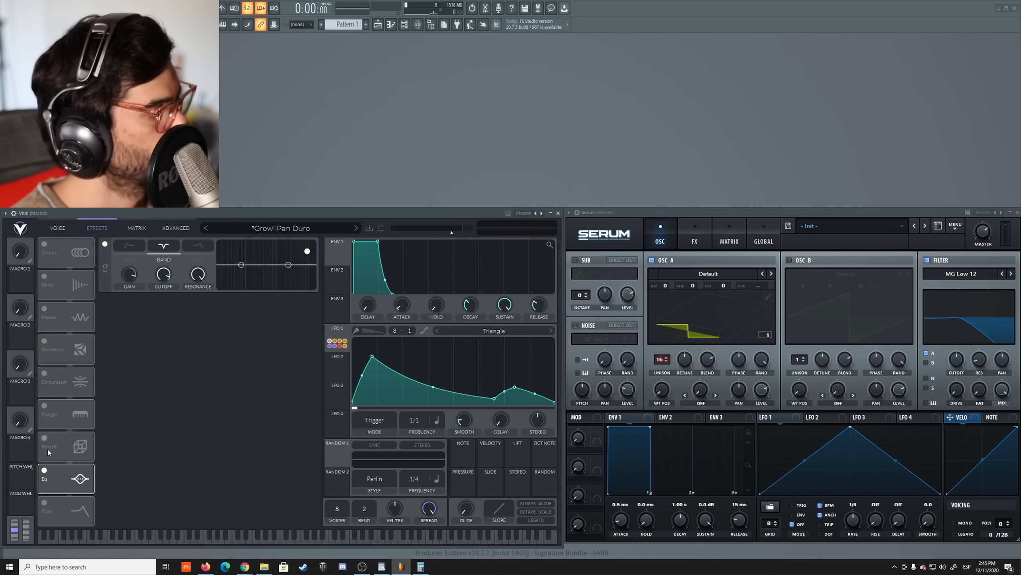
pyautogui.click(44, 470)
pyautogui.click(57, 228)
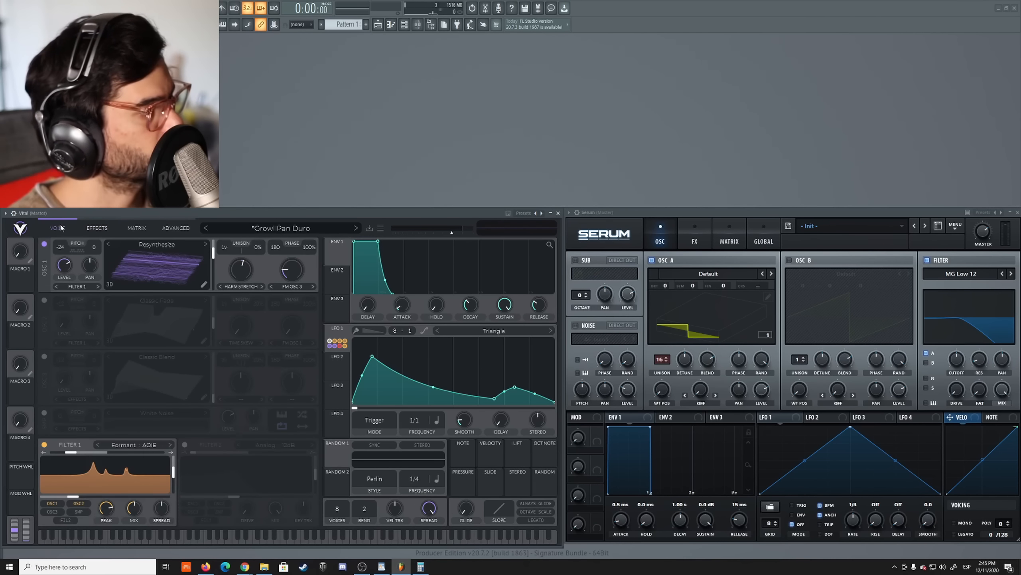
pyautogui.click(44, 444)
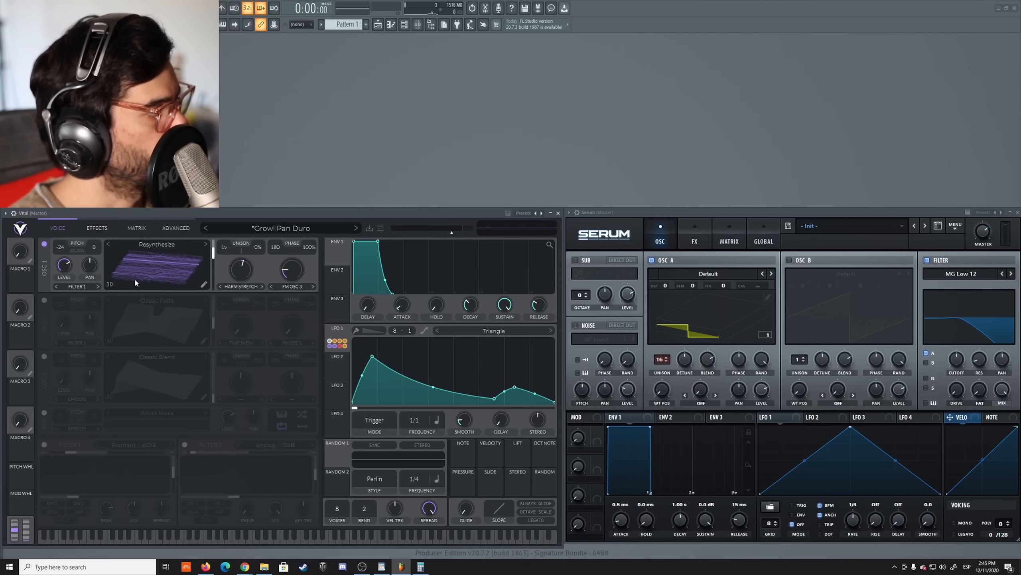
# Try oscillator 1 transposed to 0 and -12, remove its Harm Stretch morph and lower the pitch further
pyautogui.moveTo(60, 246); pyautogui.dragTo(75, 217)
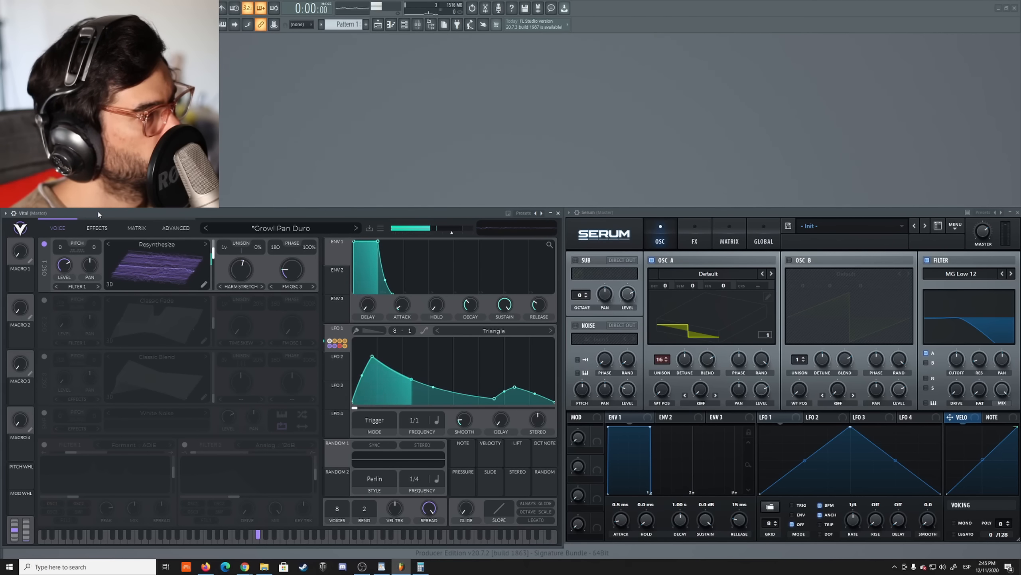
pyautogui.moveTo(61, 247); pyautogui.dragTo(58, 283)
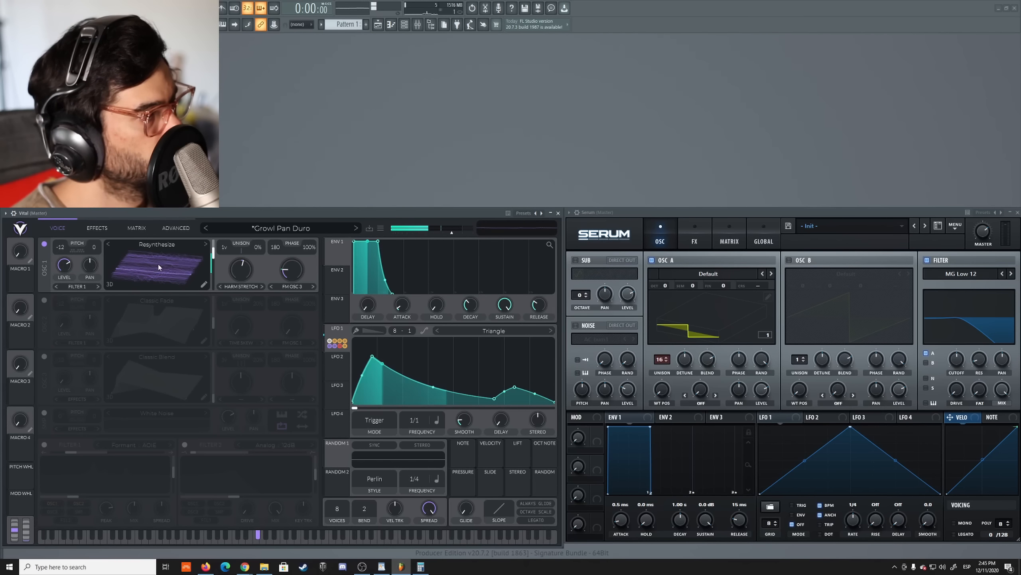
pyautogui.click(240, 287)
pyautogui.click(236, 292)
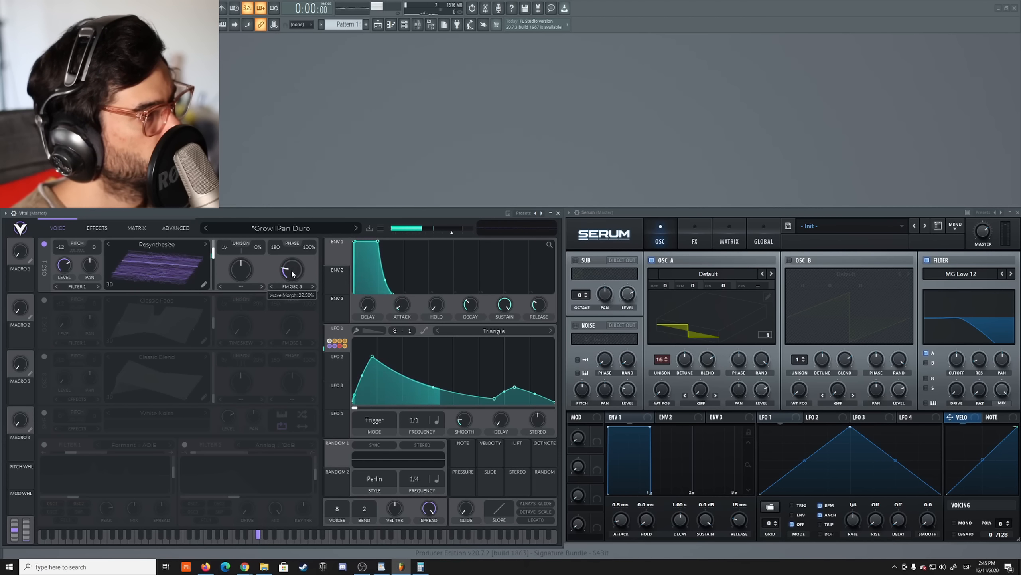
pyautogui.moveTo(60, 247); pyautogui.dragTo(54, 292)
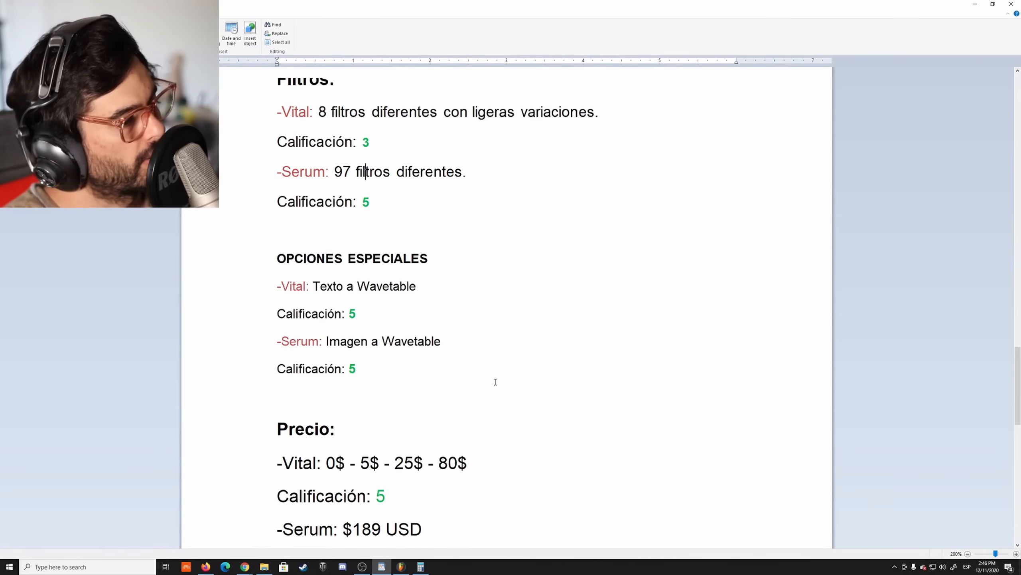
# In the Precio section of the grading document, colour Serum's price of $189 USD red
pyautogui.scroll(-3, 495, 381)
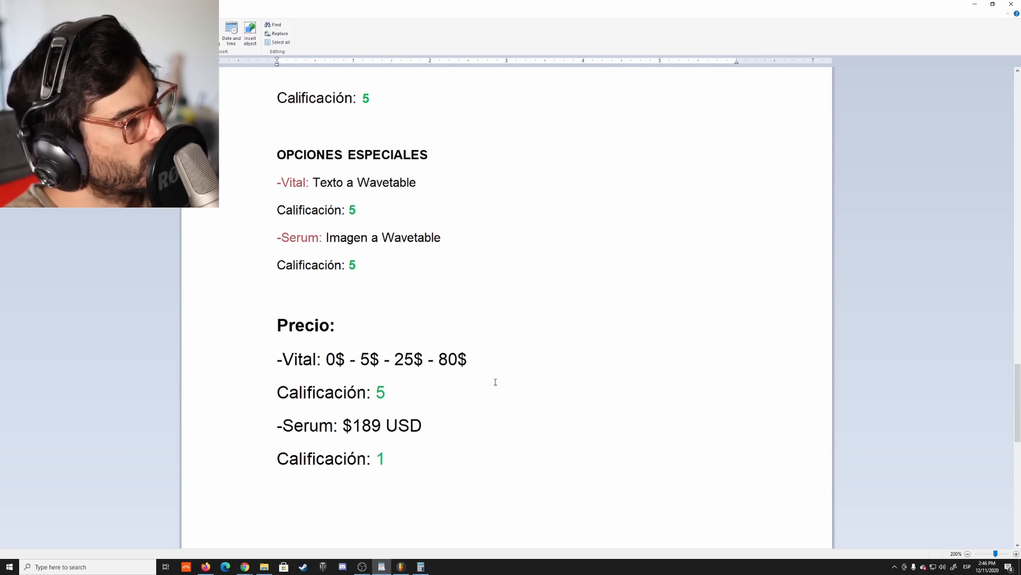
pyautogui.scroll(3, 495, 381)
pyautogui.scroll(-3, 495, 381)
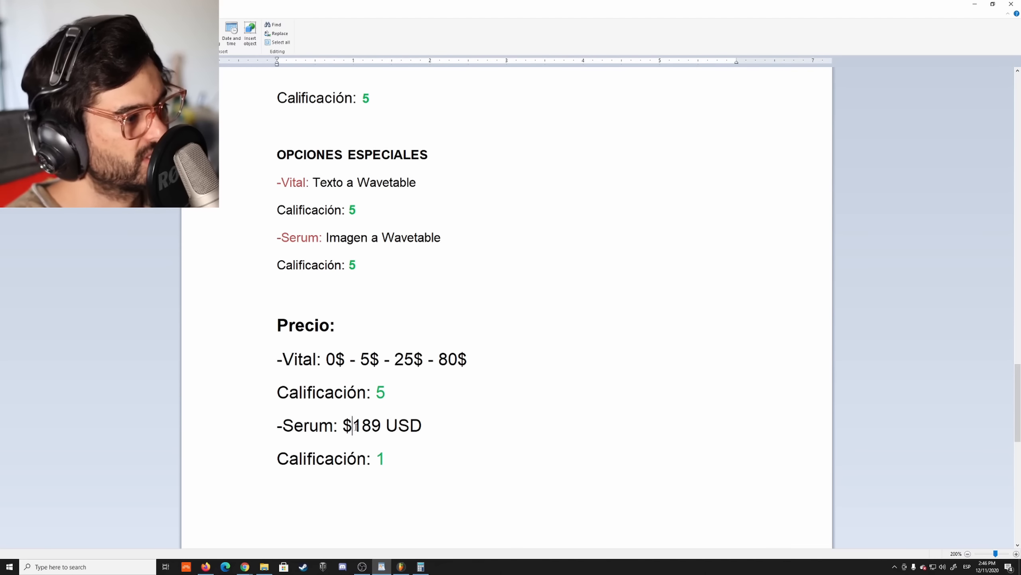
pyautogui.moveTo(356, 427)
pyautogui.mouseDown()
pyautogui.moveTo(412, 427)
pyautogui.moveTo(362, 424)
pyautogui.mouseUp()
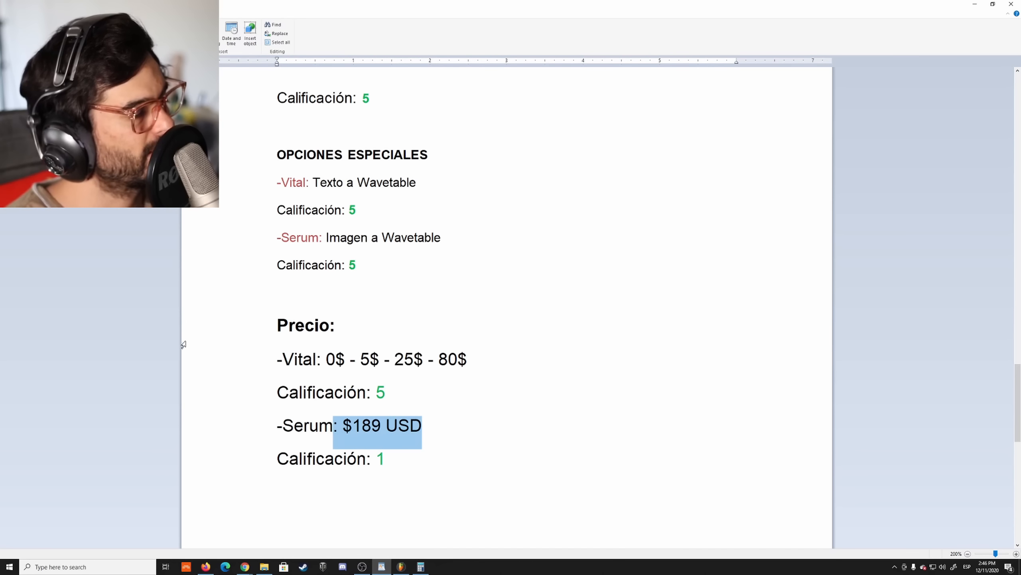
pyautogui.click(328, 420)
pyautogui.moveTo(343, 425); pyautogui.dragTo(412, 433)
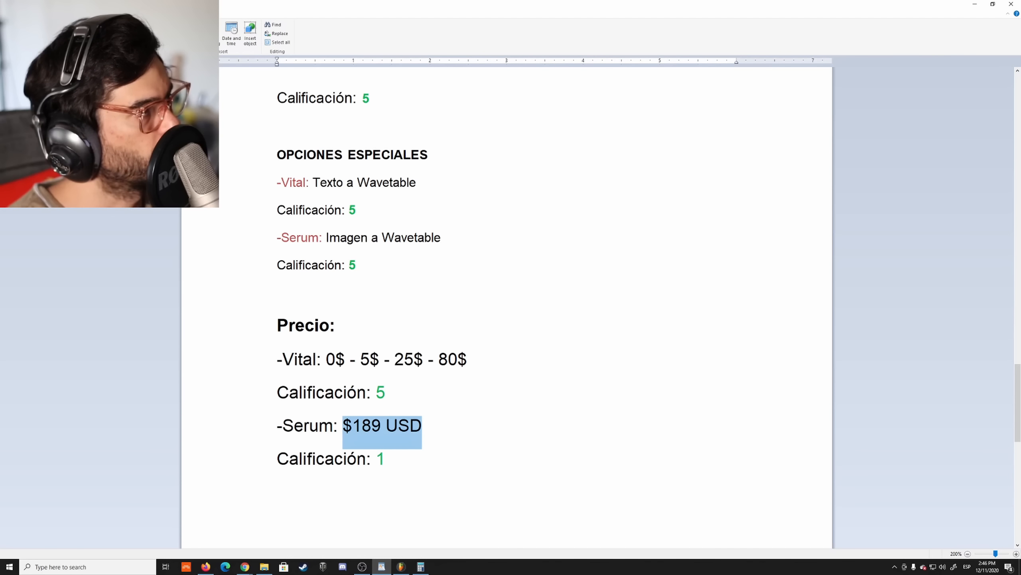
pyautogui.click(301, 298)
# Colour Vital's prices 0$ - 5$ - 25$ - 80$ red and go over the individual price tiers
pyautogui.moveTo(360, 362); pyautogui.dragTo(481, 358)
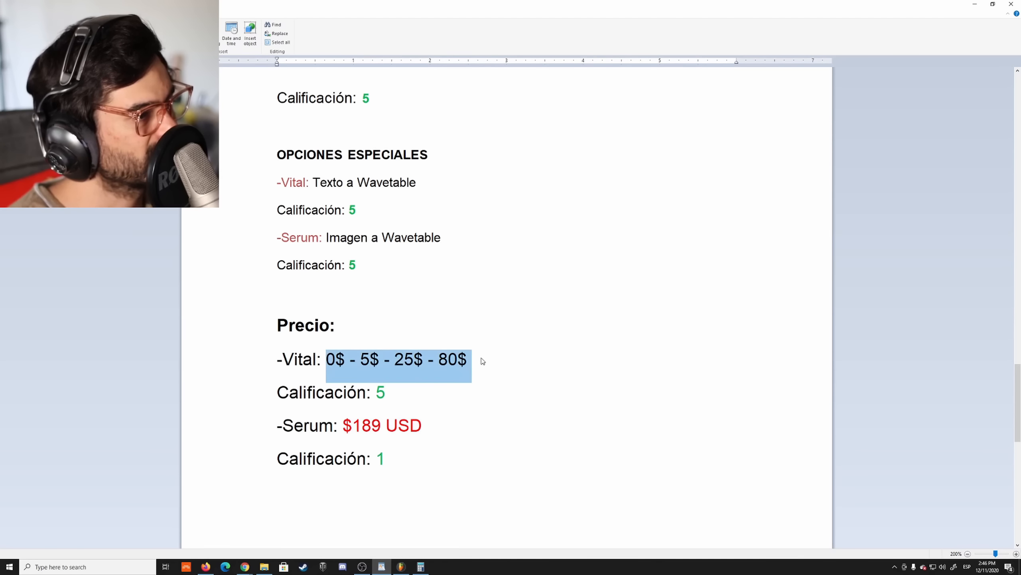
pyautogui.click(346, 358)
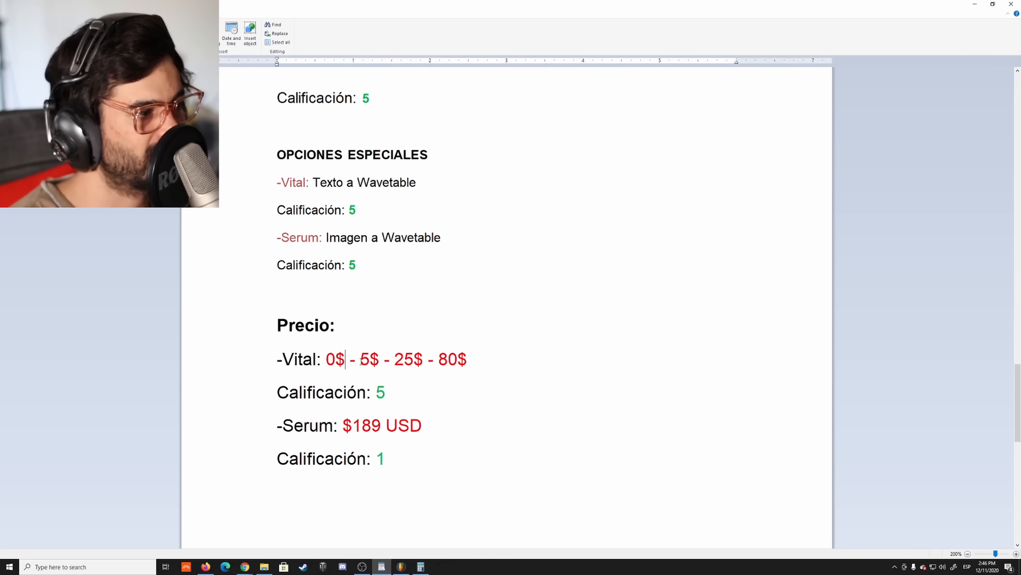
pyautogui.moveTo(359, 365); pyautogui.dragTo(457, 362)
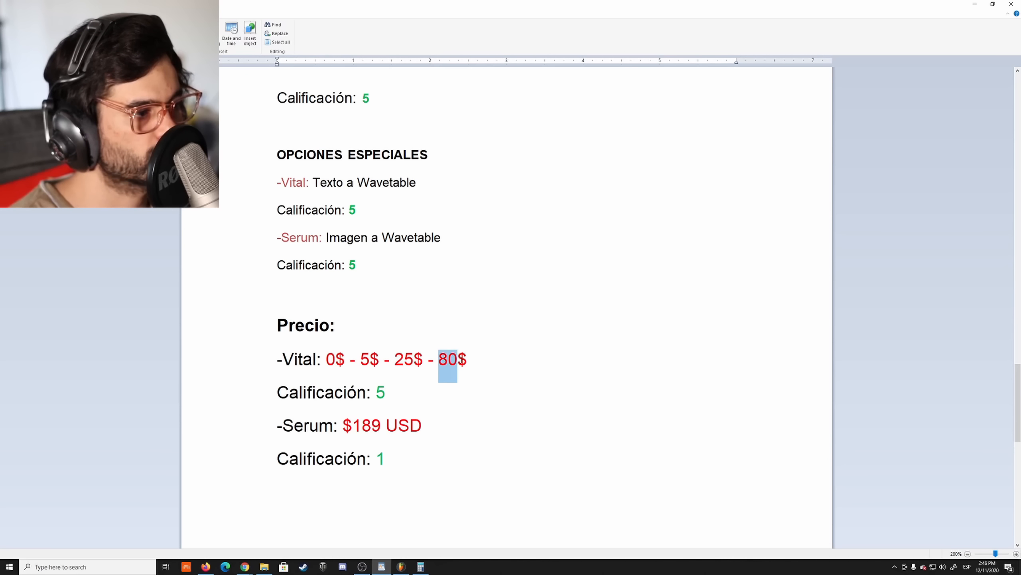
pyautogui.click(470, 360)
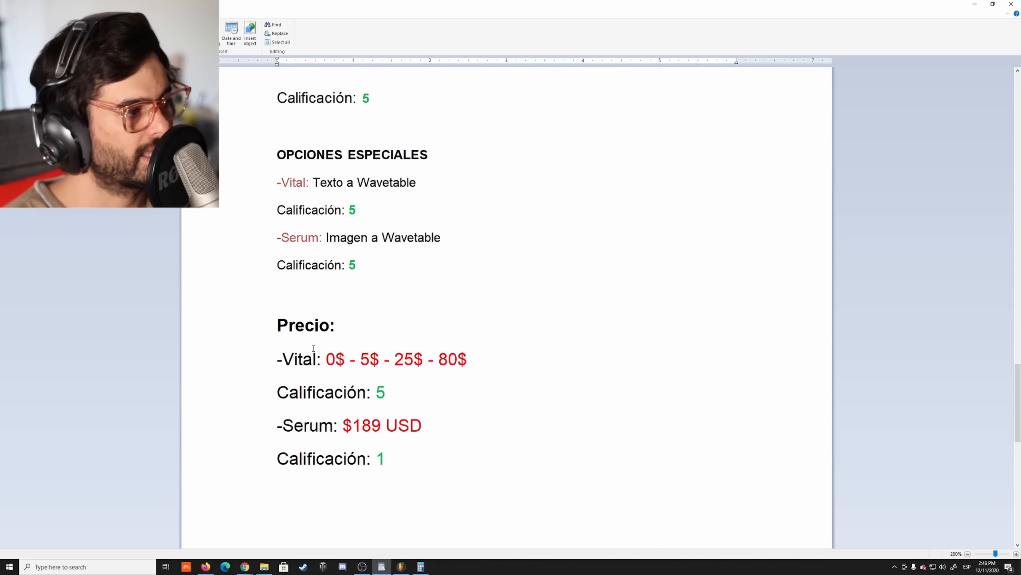
pyautogui.click(359, 361)
pyautogui.click(405, 360)
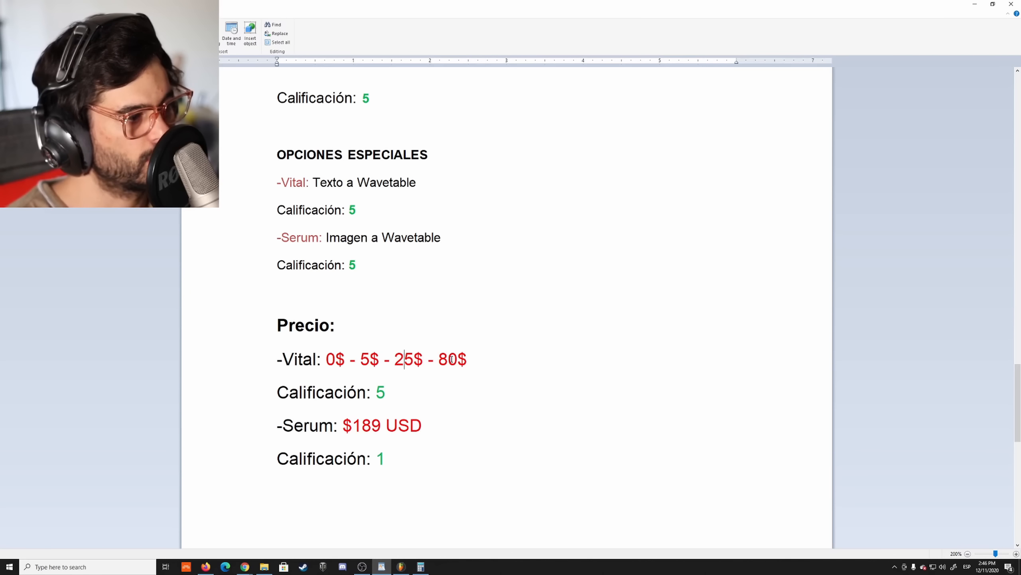
# Go over Vital's price tiers in the Precio section, highlighting 0$, 5$ and the paid tiers together
pyautogui.click(448, 361)
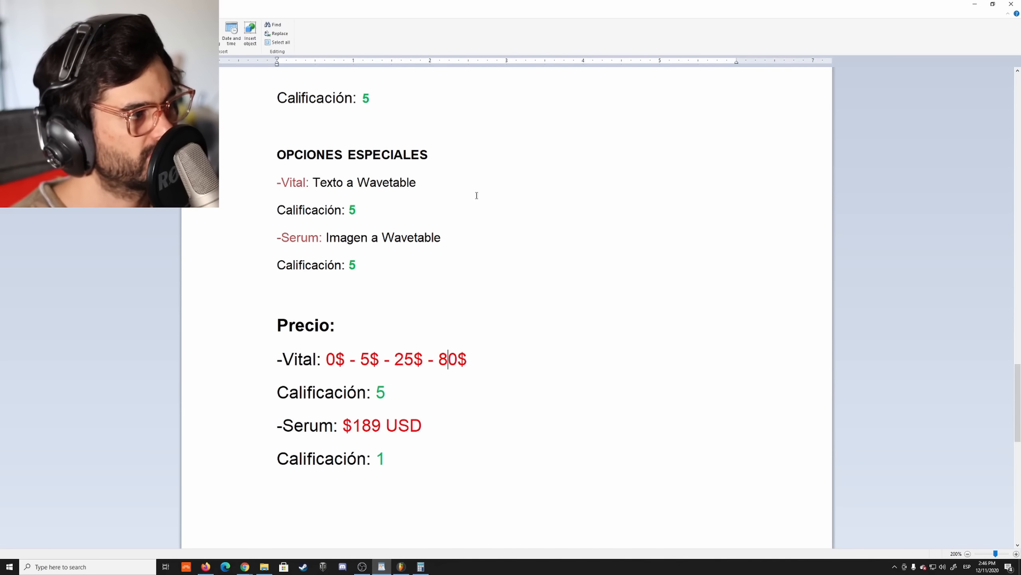
pyautogui.moveTo(329, 361); pyautogui.dragTo(345, 364)
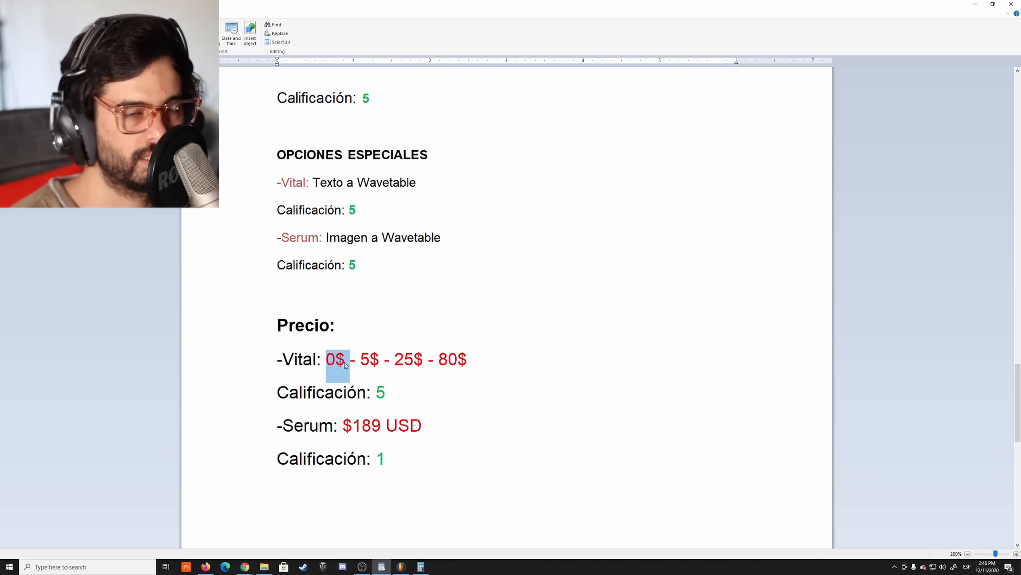
pyautogui.click(345, 365)
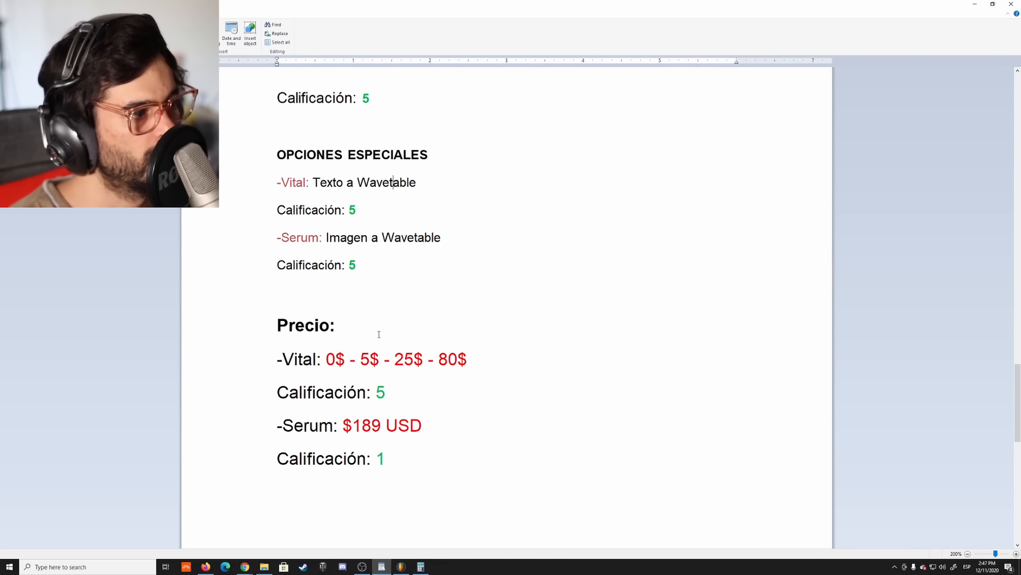
pyautogui.moveTo(360, 362); pyautogui.dragTo(380, 363)
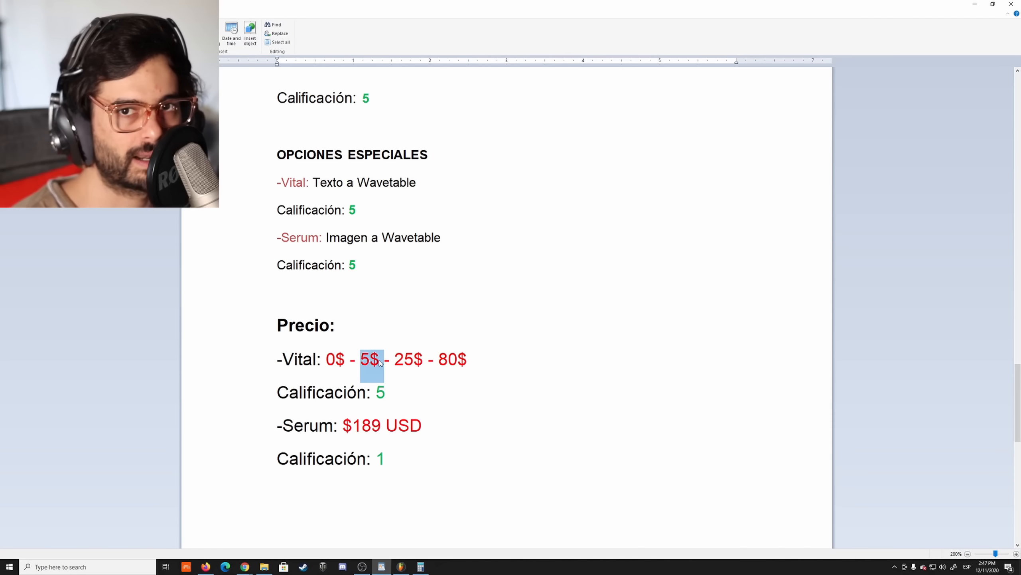
pyautogui.click(379, 361)
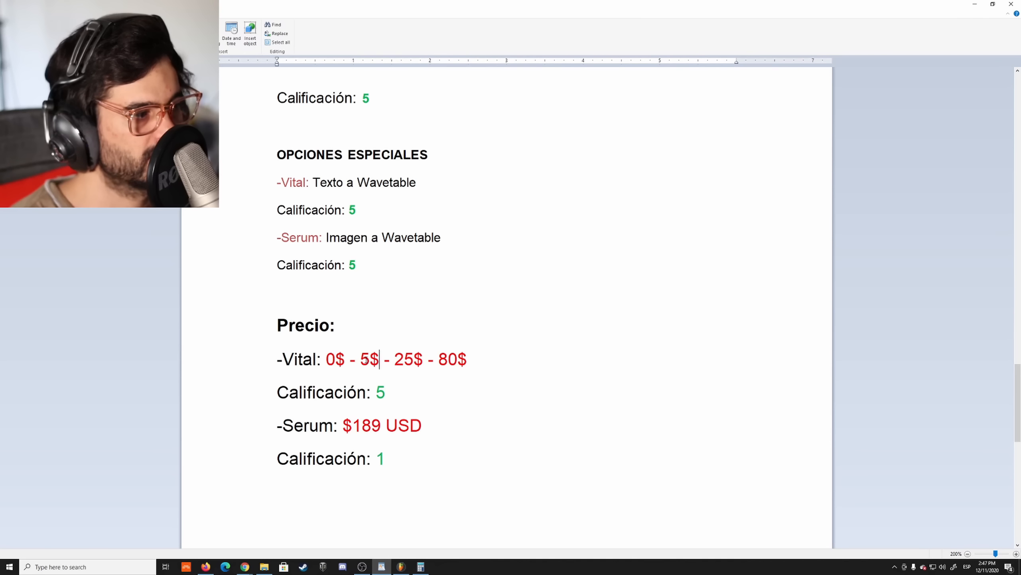
pyautogui.moveTo(361, 359); pyautogui.dragTo(380, 362)
pyautogui.click(330, 183)
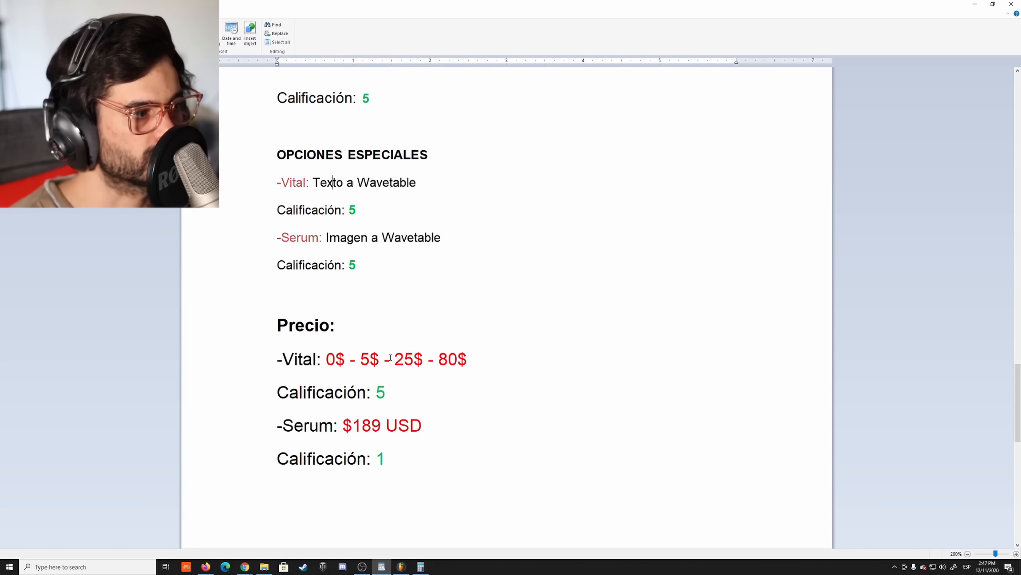
pyautogui.moveTo(385, 358); pyautogui.dragTo(472, 364)
pyautogui.click(448, 359)
pyautogui.click(472, 365)
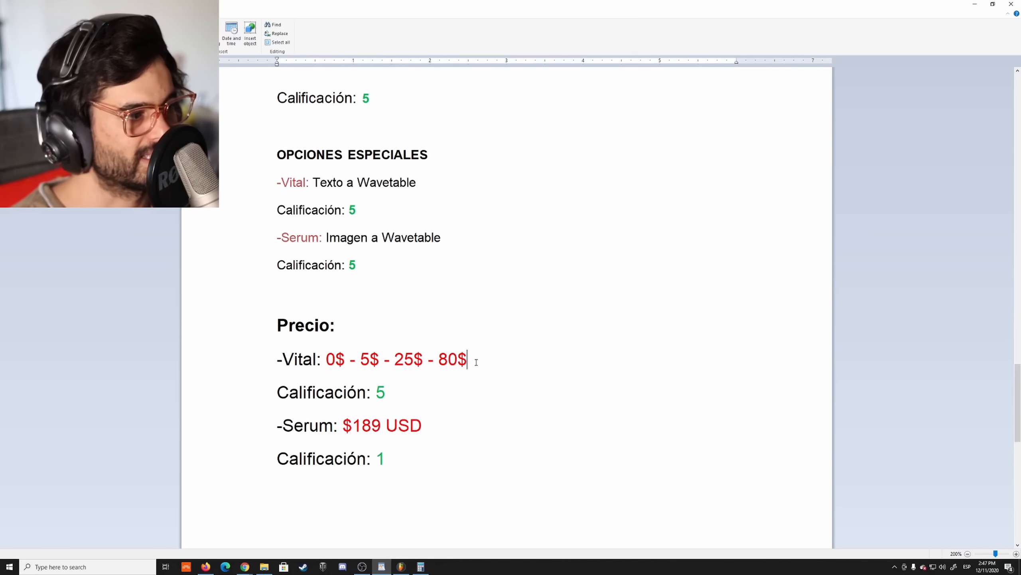
pyautogui.moveTo(472, 364); pyautogui.dragTo(365, 358)
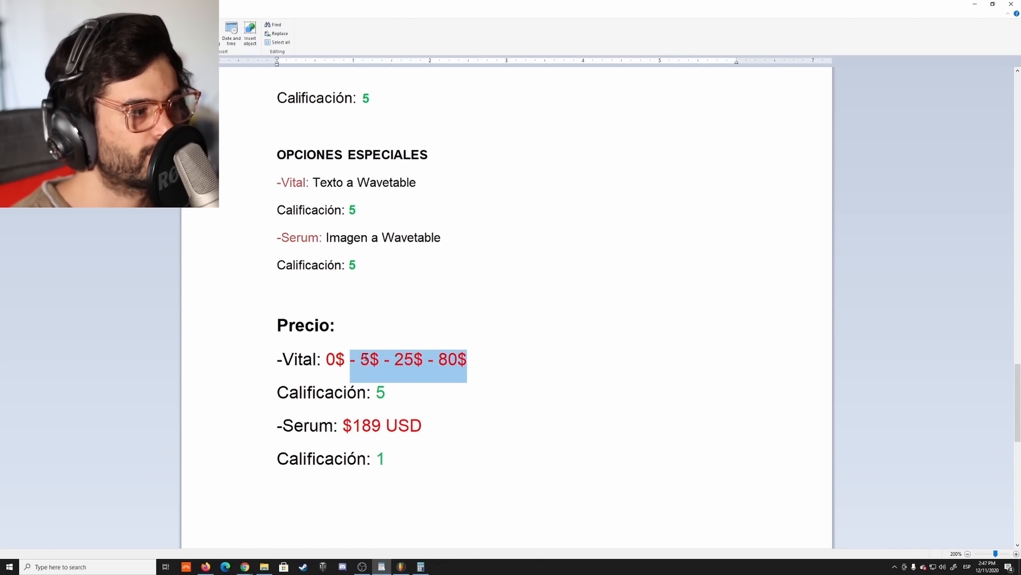
pyautogui.click(379, 359)
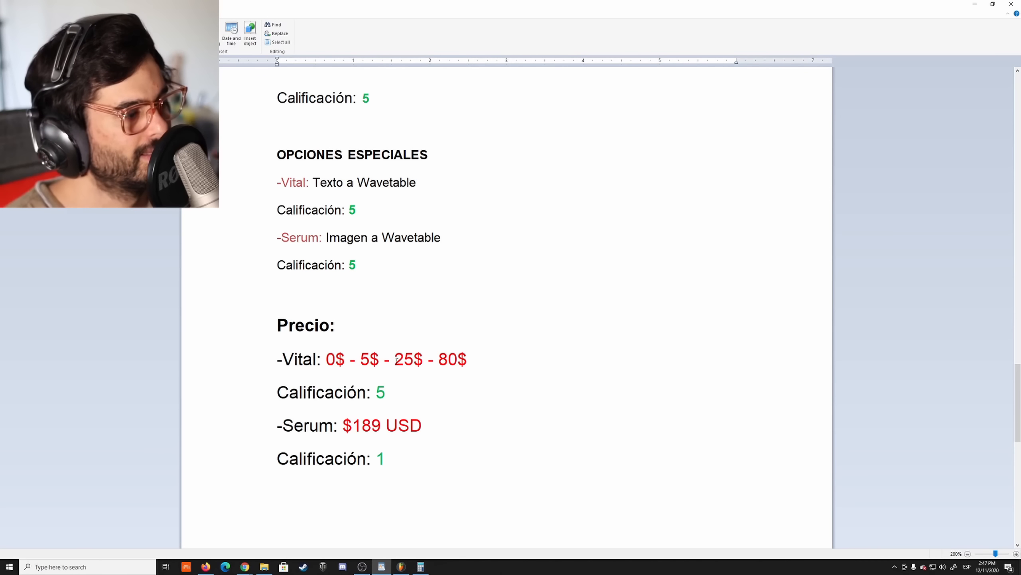
# Compare Vital's 25$ and 80$ tiers with Serum's $189 USD price, highlighting the 80 and the 189
pyautogui.moveTo(395, 359); pyautogui.dragTo(458, 363)
pyautogui.click(414, 364)
pyautogui.click(415, 365)
pyautogui.click(370, 359)
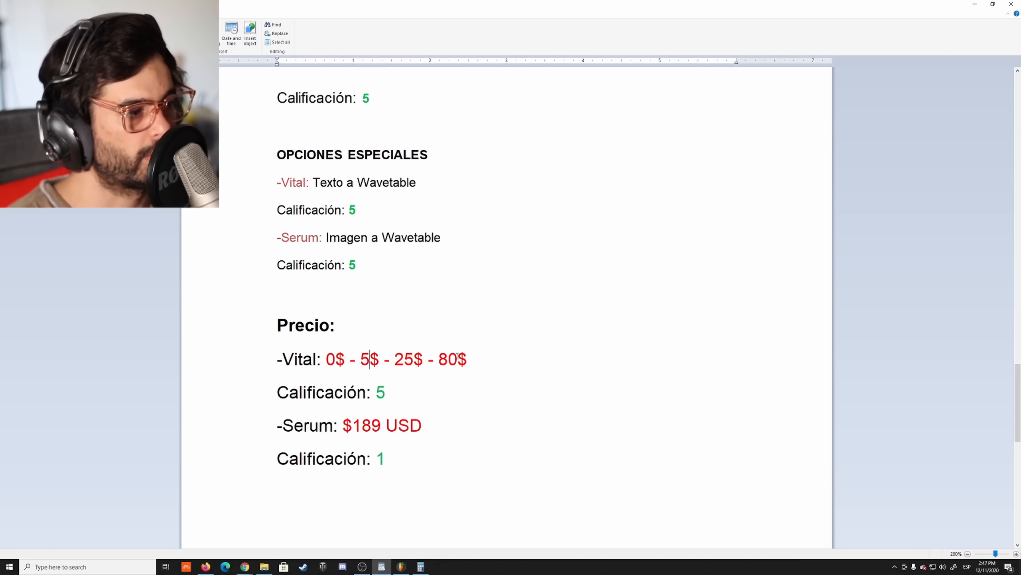
pyautogui.moveTo(438, 362); pyautogui.dragTo(460, 356)
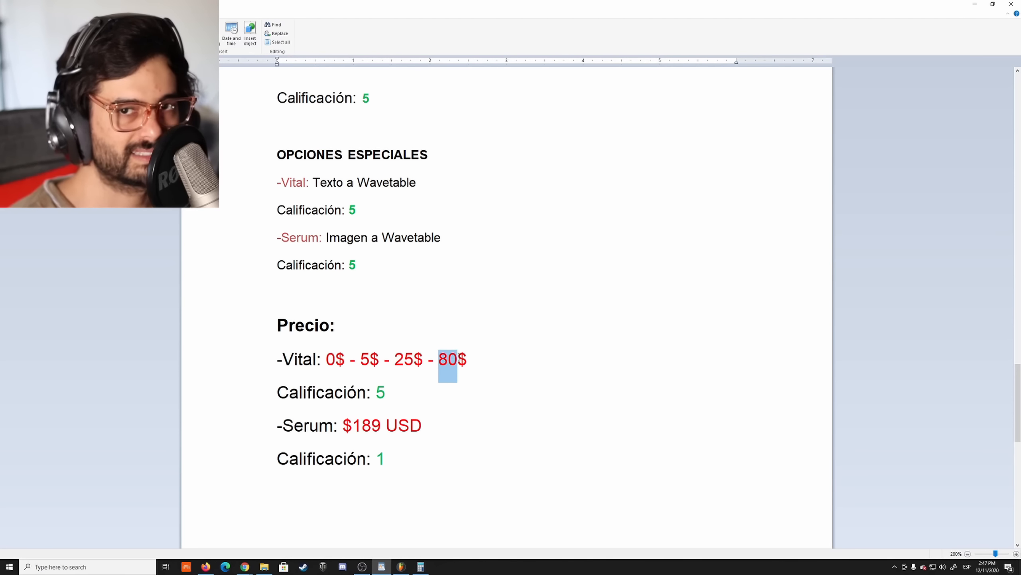
pyautogui.click(459, 363)
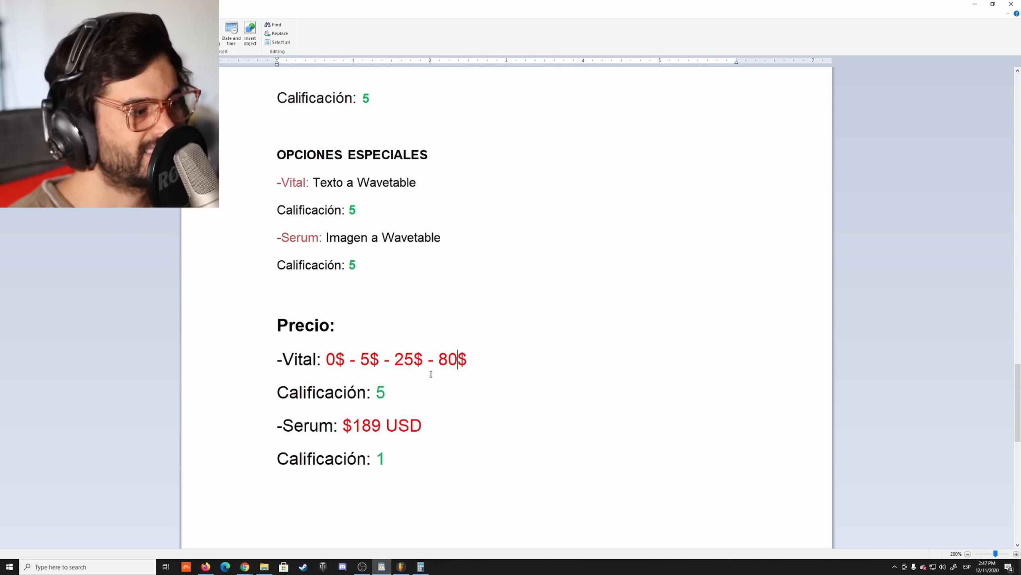
pyautogui.moveTo(352, 423); pyautogui.dragTo(381, 426)
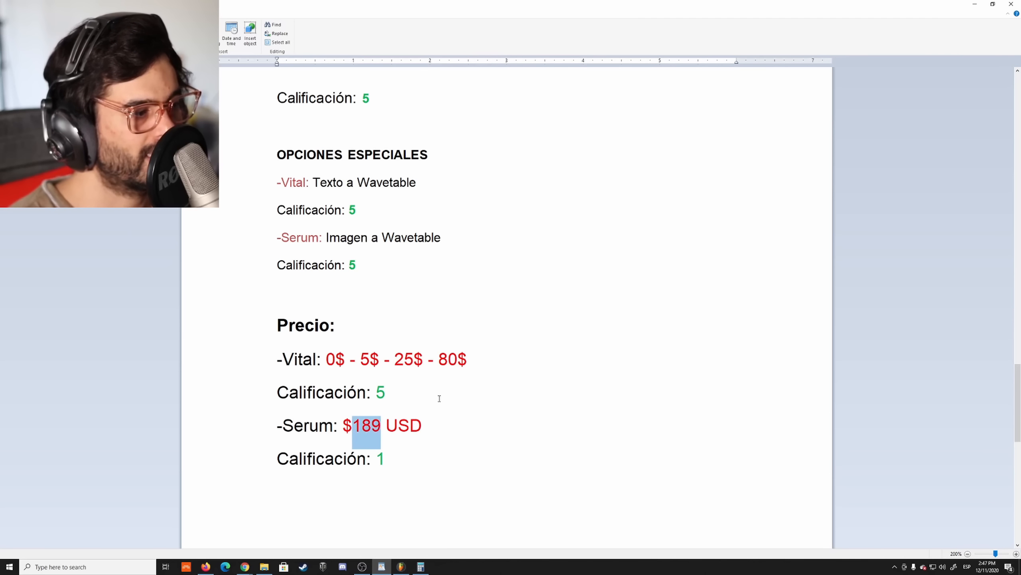
pyautogui.click(449, 392)
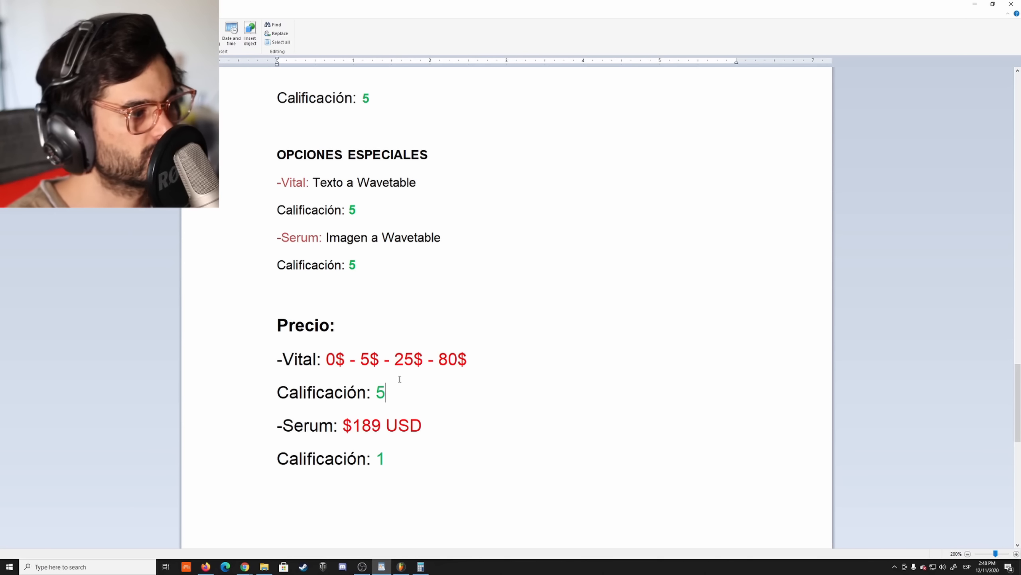
# Examine the price ratings given to Vital and Serum against Serum's $189 USD price and Vital's 80$ tier
pyautogui.hotkey('shift', 'Left')
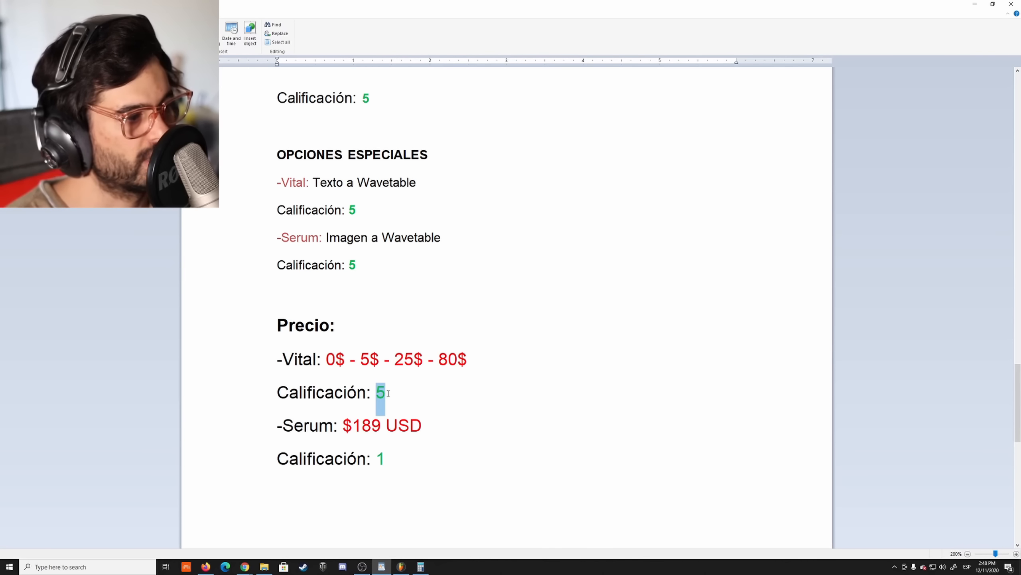
pyautogui.click(344, 366)
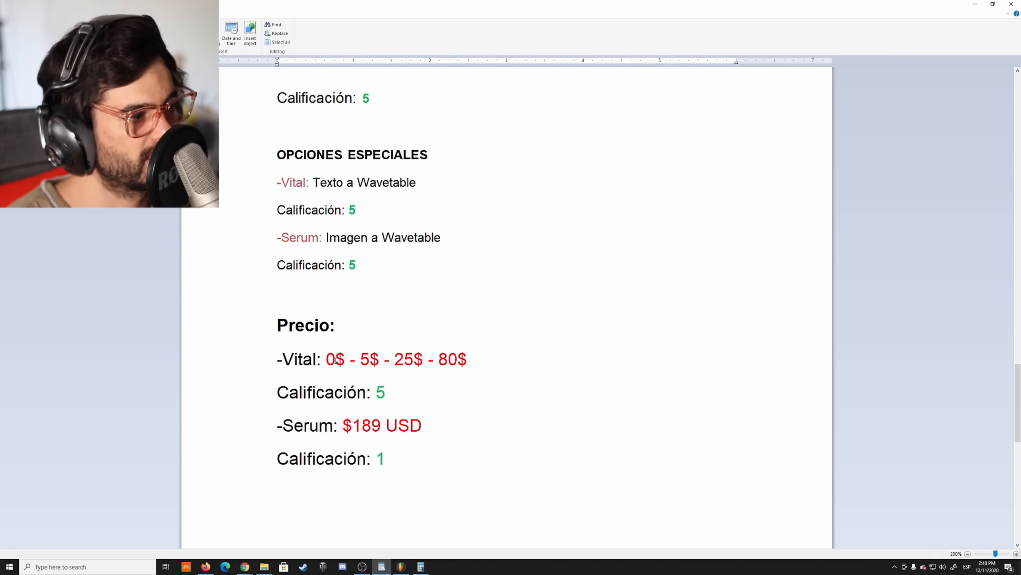
pyautogui.doubleClick(380, 395)
pyautogui.click(385, 395)
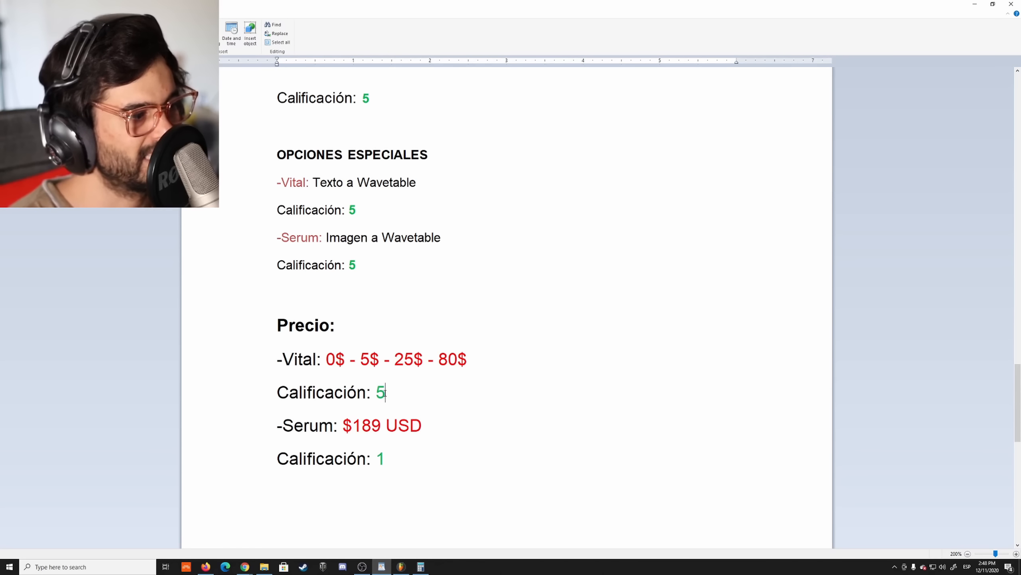
pyautogui.scroll(-4, 384, 392)
pyautogui.scroll(2, 384, 393)
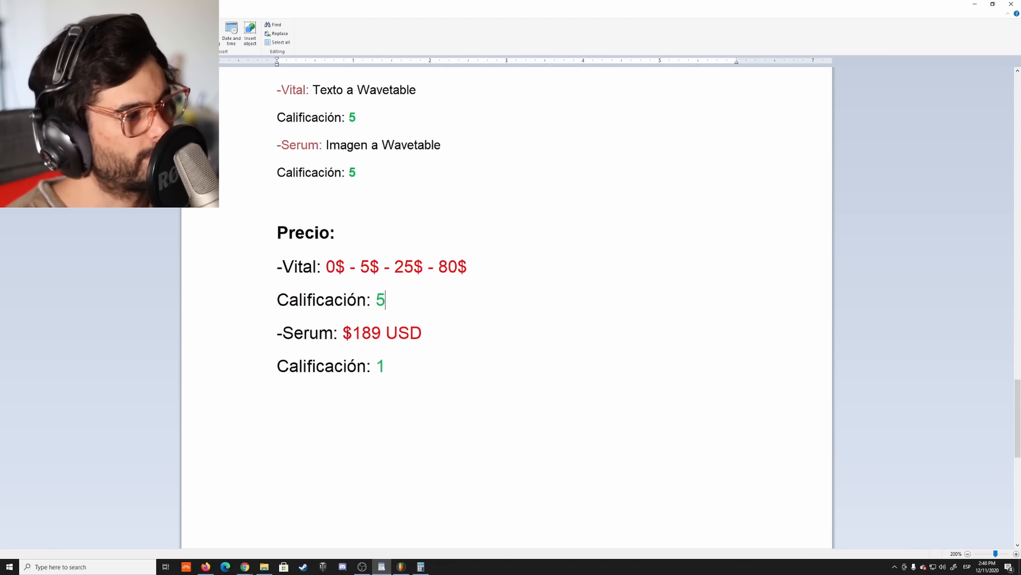
pyautogui.moveTo(352, 332); pyautogui.dragTo(382, 333)
pyautogui.click(385, 367)
pyautogui.doubleClick(381, 366)
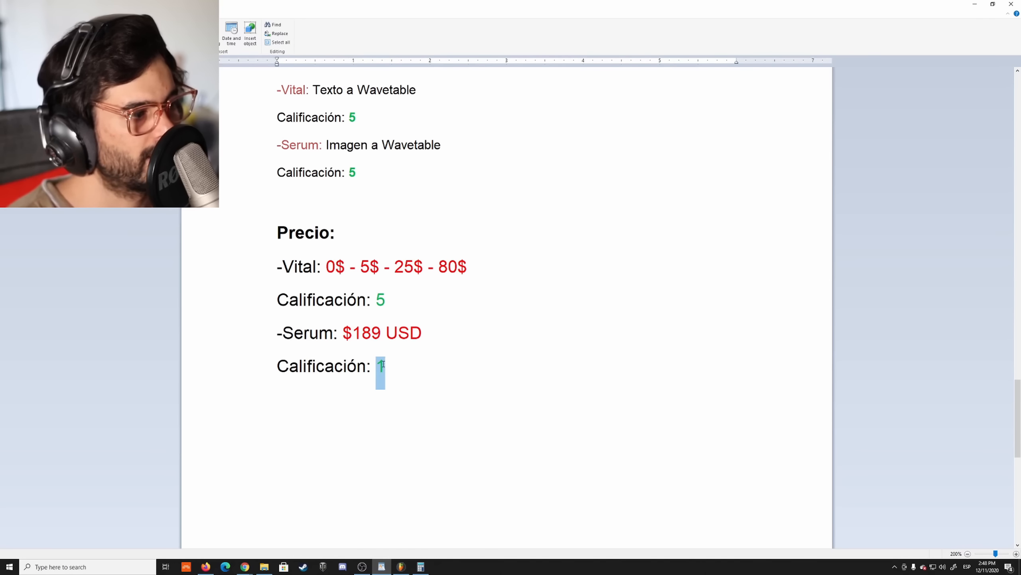
pyautogui.click(736, 286)
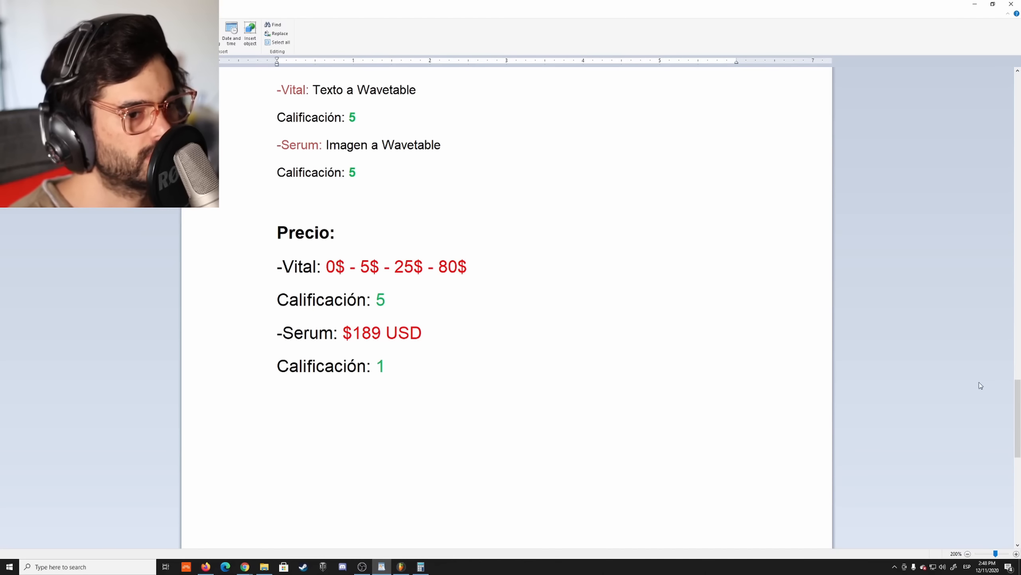
pyautogui.moveTo(1018, 395)
pyautogui.mouseDown()
pyautogui.moveTo(1016, 89)
pyautogui.moveTo(1014, 398)
pyautogui.moveTo(1014, 385)
pyautogui.mouseUp()
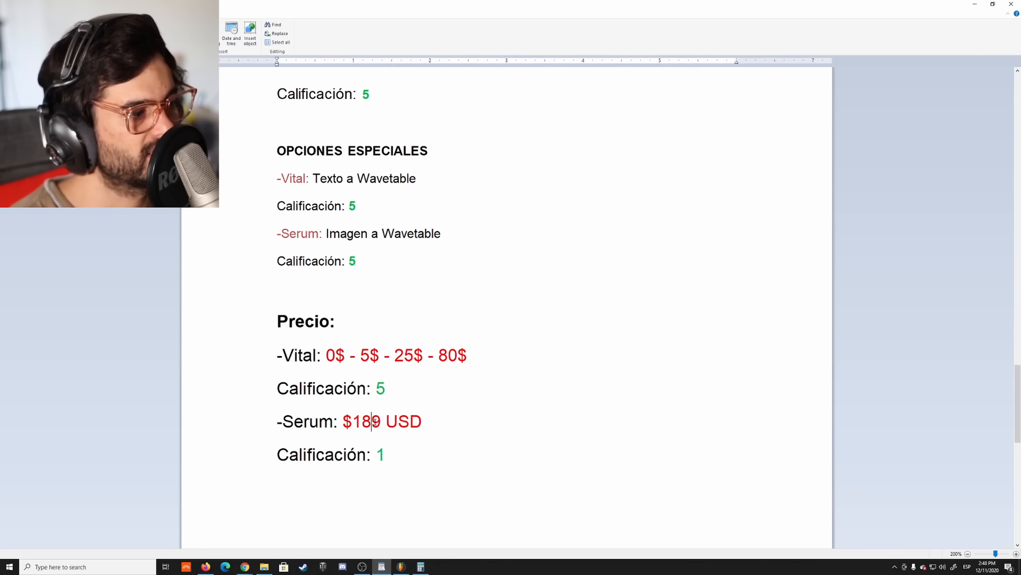
pyautogui.moveTo(381, 422); pyautogui.dragTo(353, 421)
pyautogui.click(352, 420)
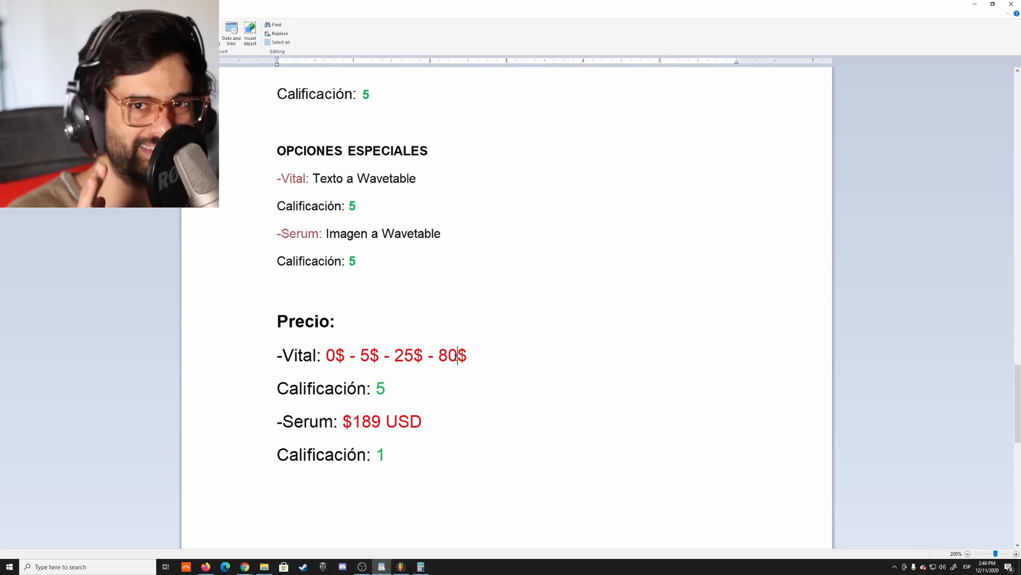
pyautogui.click(455, 356)
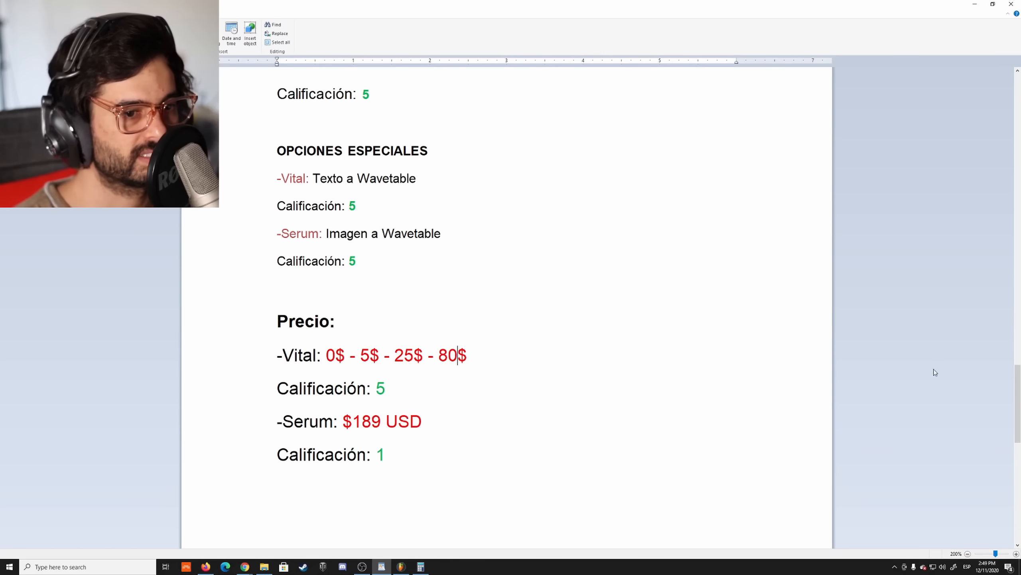
# Review both synths' point totals in the TOTAL section of the grading document and highlight the winner's name beside GANADOR
pyautogui.moveTo(1017, 385); pyautogui.dragTo(1008, 484)
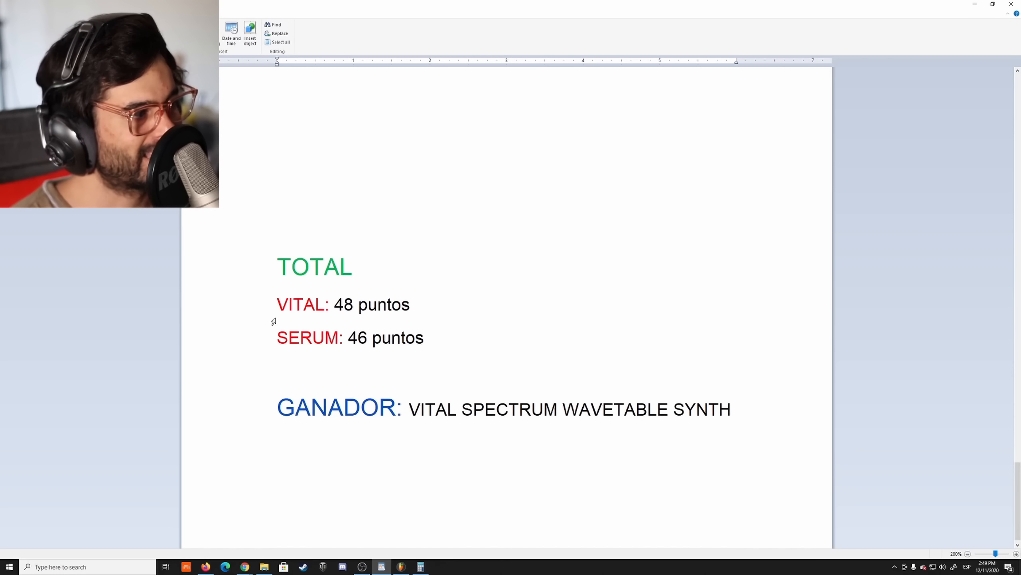
pyautogui.moveTo(334, 305); pyautogui.dragTo(344, 306)
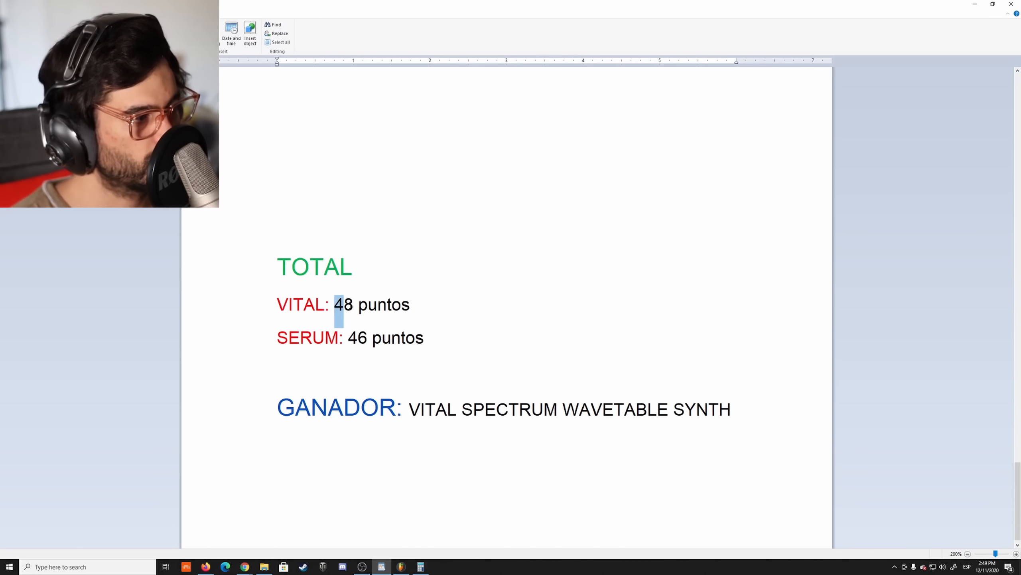
pyautogui.click(351, 306)
pyautogui.click(351, 337)
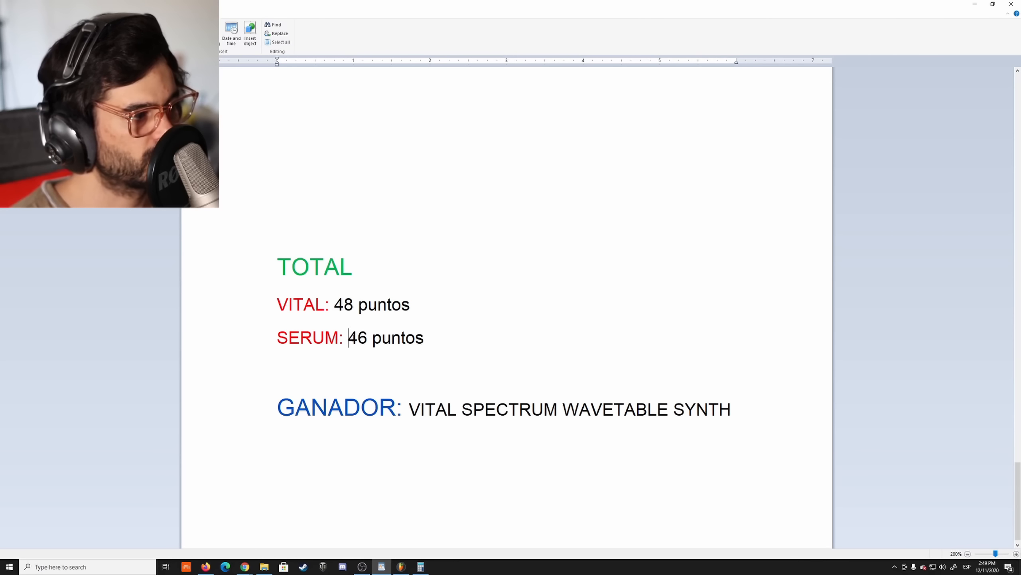
pyautogui.moveTo(348, 338); pyautogui.dragTo(368, 339)
pyautogui.click(368, 340)
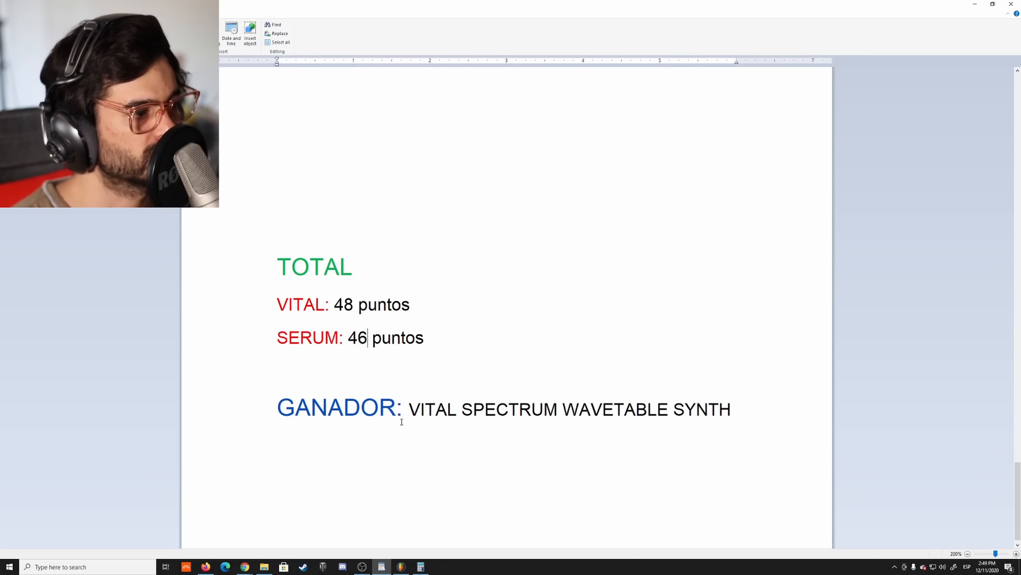
pyautogui.moveTo(405, 419); pyautogui.dragTo(577, 409)
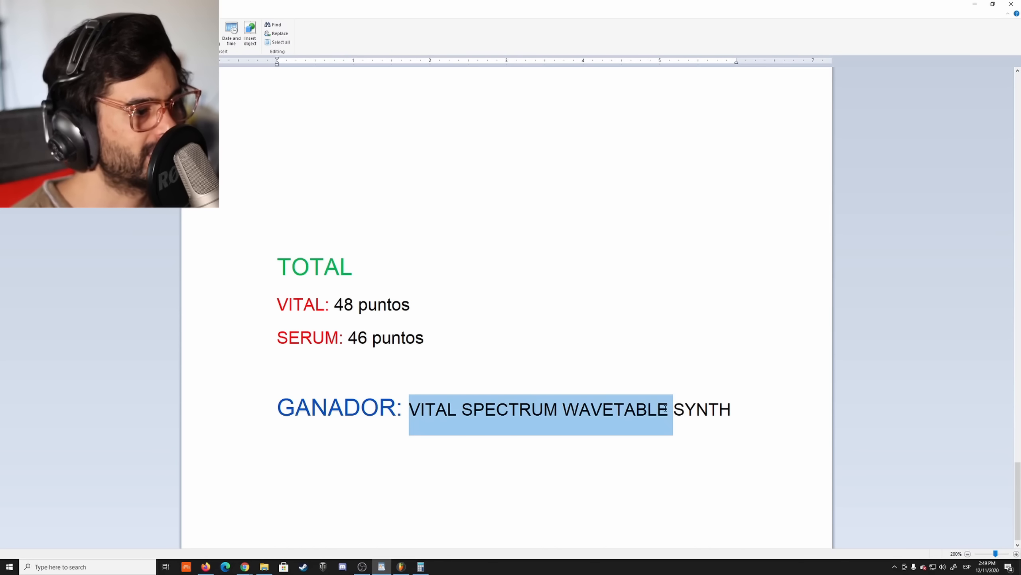
pyautogui.moveTo(665, 407); pyautogui.dragTo(739, 412)
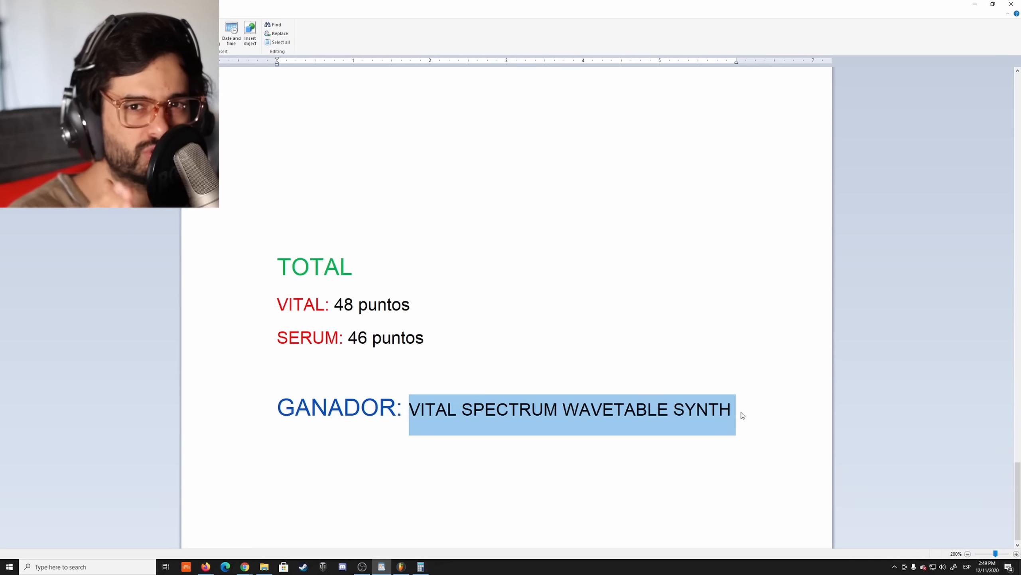
pyautogui.click(486, 383)
pyautogui.click(417, 338)
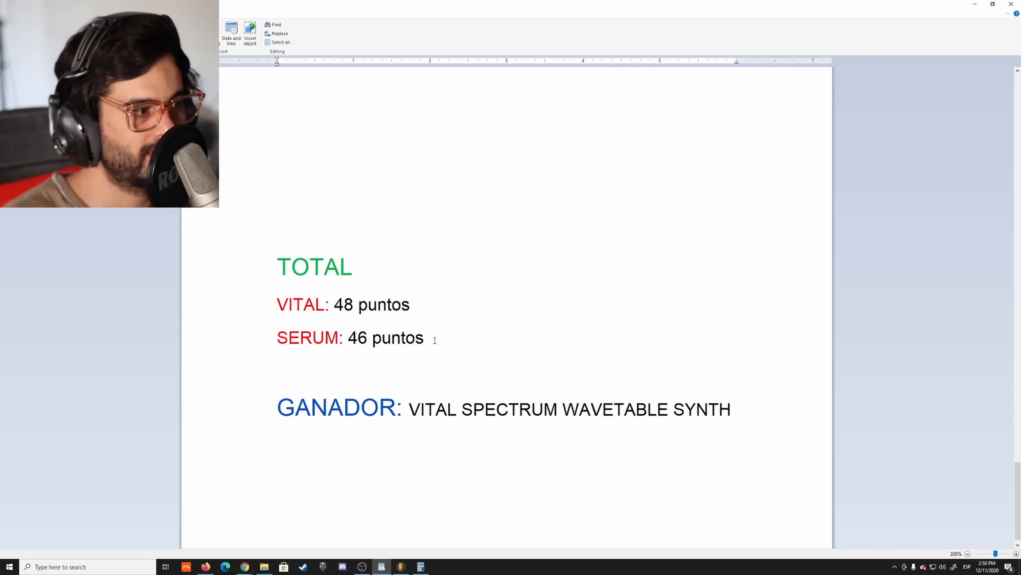
pyautogui.click(349, 338)
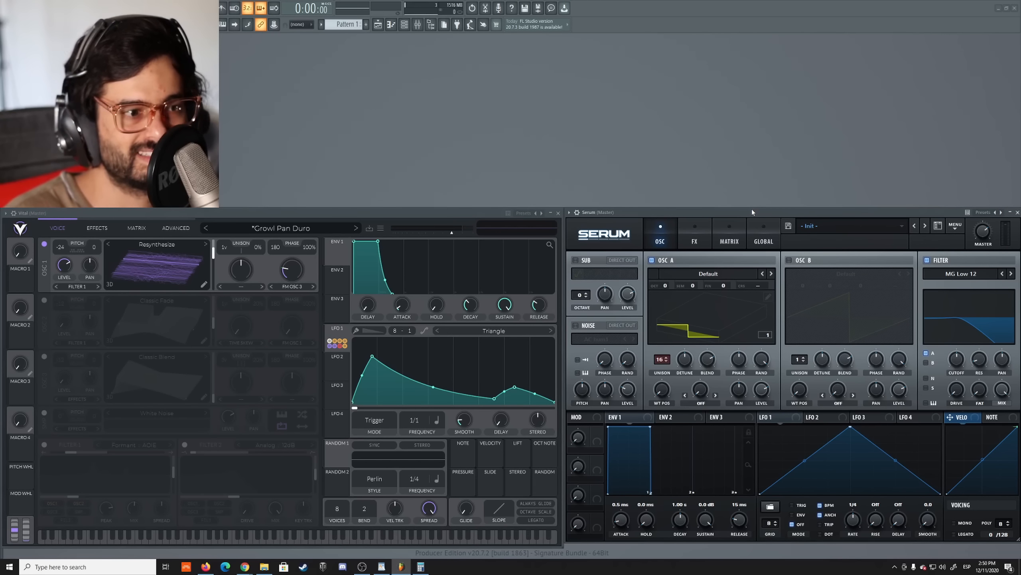
# Switch to FL Studio and browse Serum's preset categories, including FX and Misc, without loading a preset
pyautogui.click(809, 227)
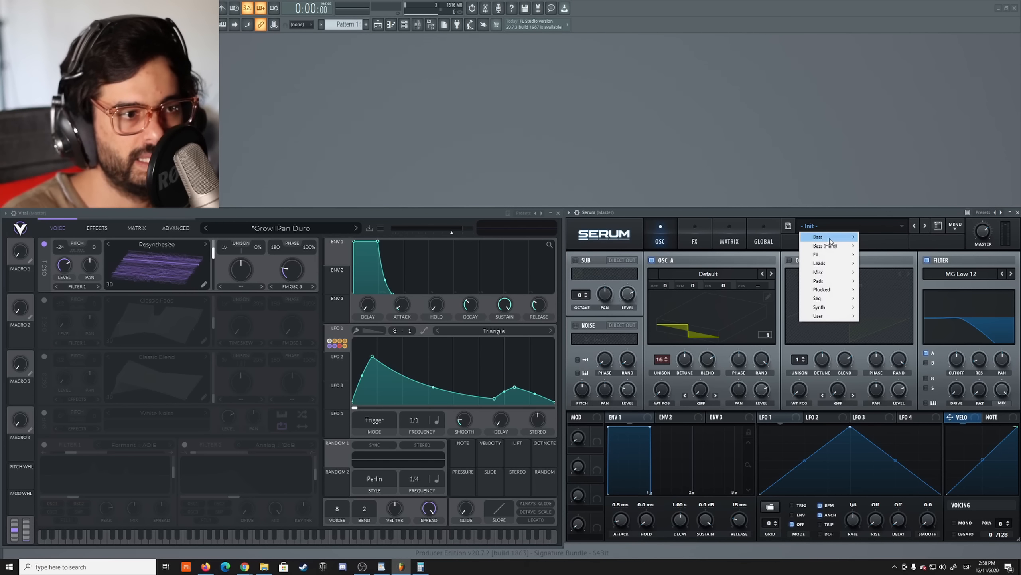
pyautogui.moveTo(831, 254)
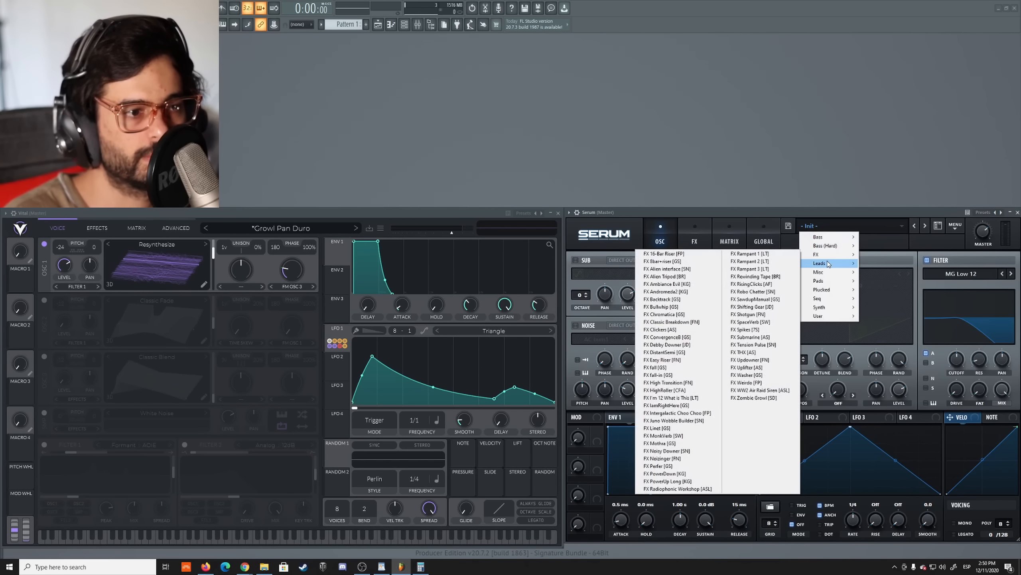
pyautogui.moveTo(827, 274)
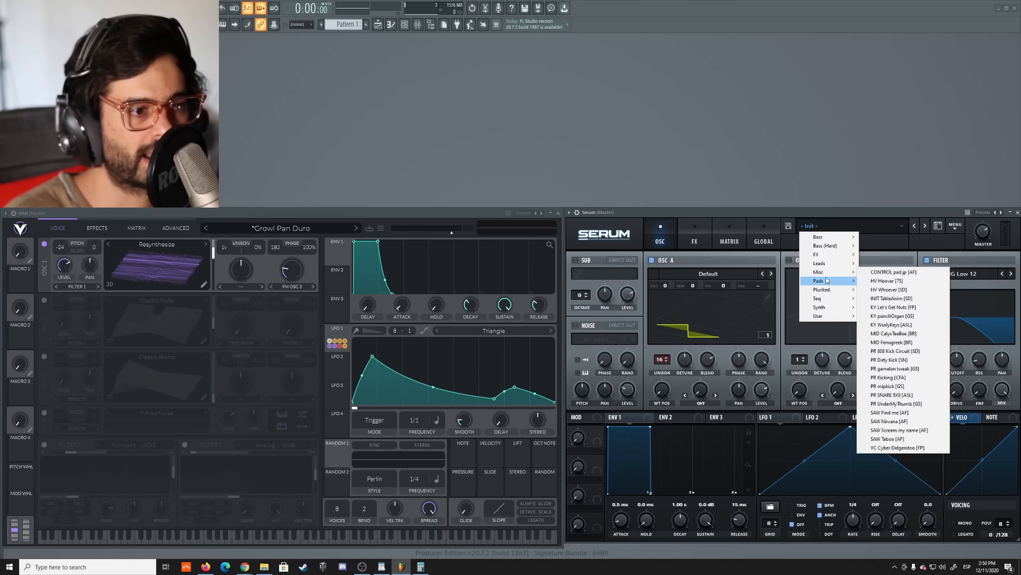
pyautogui.click(743, 216)
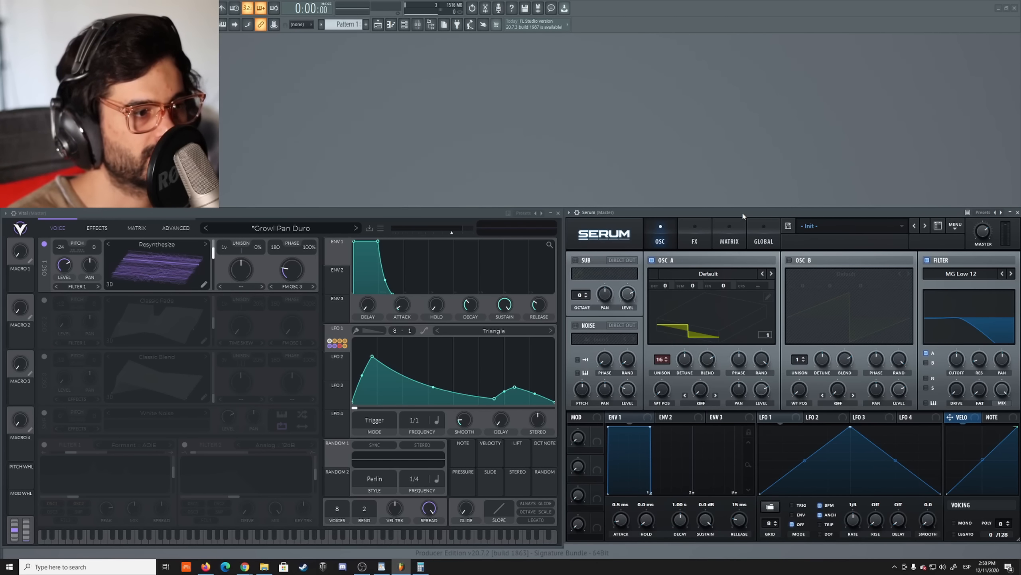
# Look through Serum's FX, MATRIX and GLOBAL pages and return to its OSC page
pyautogui.click(695, 241)
pyautogui.click(729, 241)
pyautogui.click(763, 241)
pyautogui.click(729, 241)
pyautogui.click(695, 241)
pyautogui.click(665, 243)
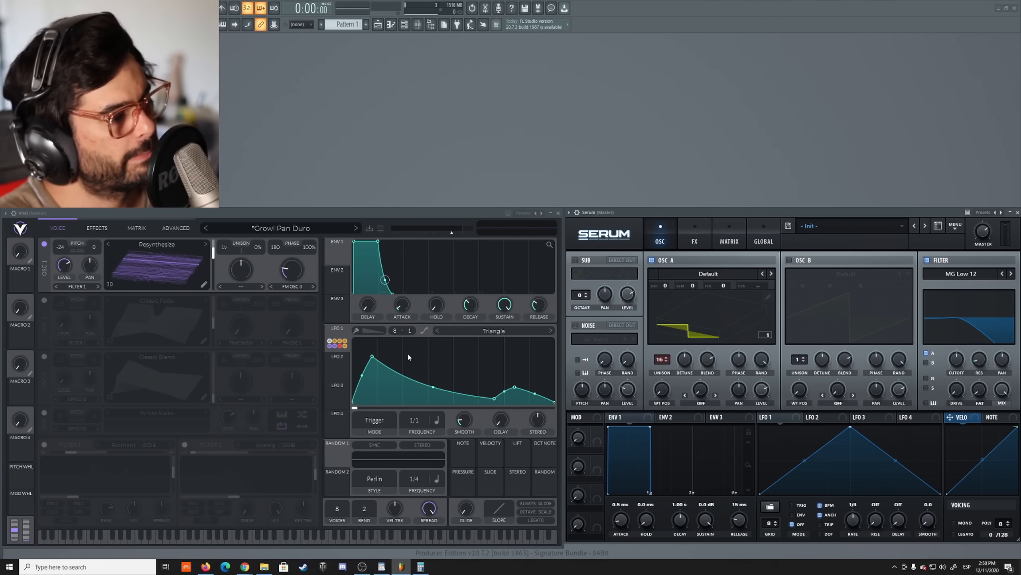
# Switch to the grading document to recheck the TOTAL scores and GANADOR line, and return to FL Studio
pyautogui.click(383, 567)
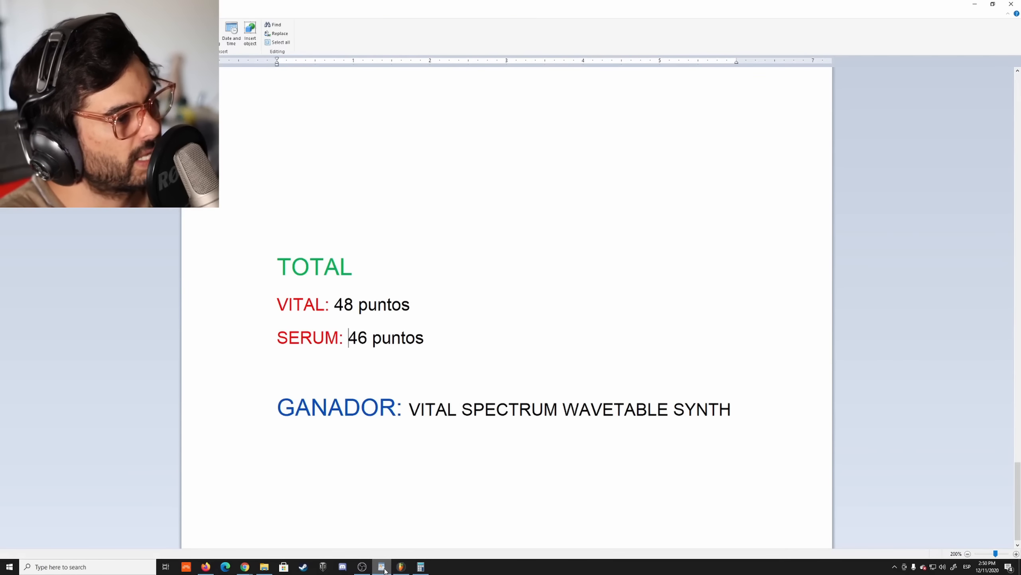
pyautogui.click(396, 567)
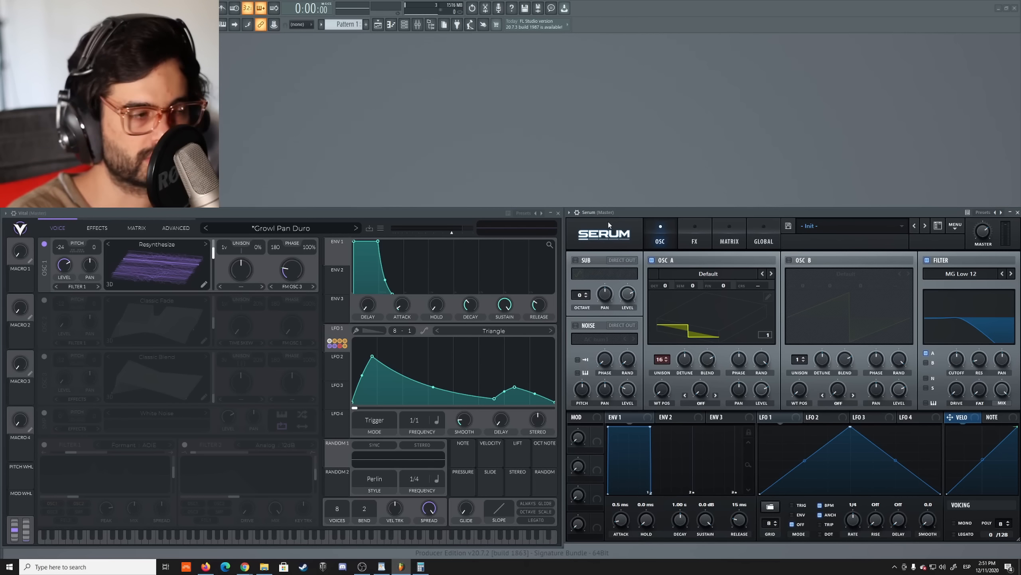
# Bring Vital into focus and view its EFFECTS page, ending on the VOICE page
pyautogui.click(228, 213)
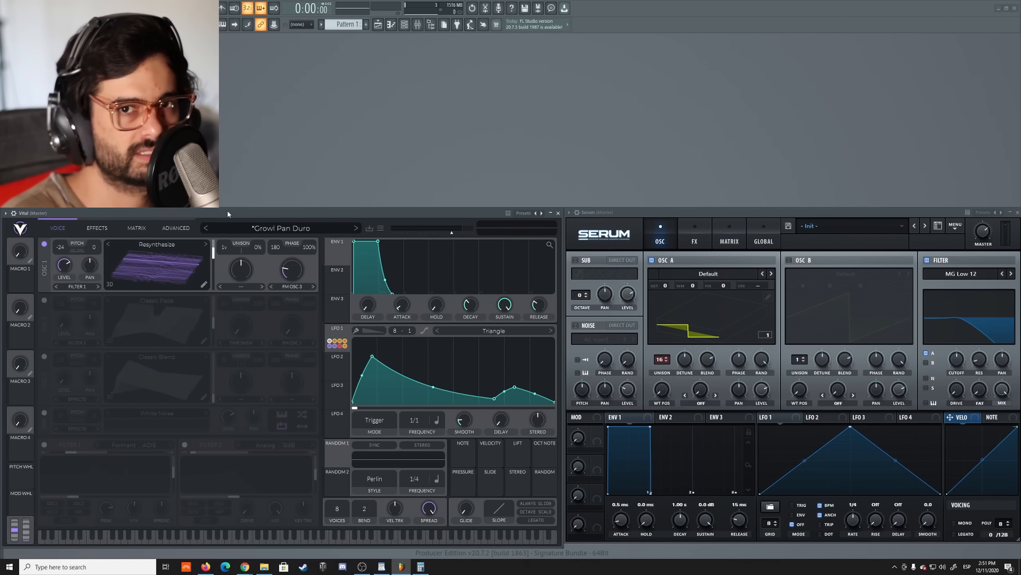
pyautogui.click(108, 231)
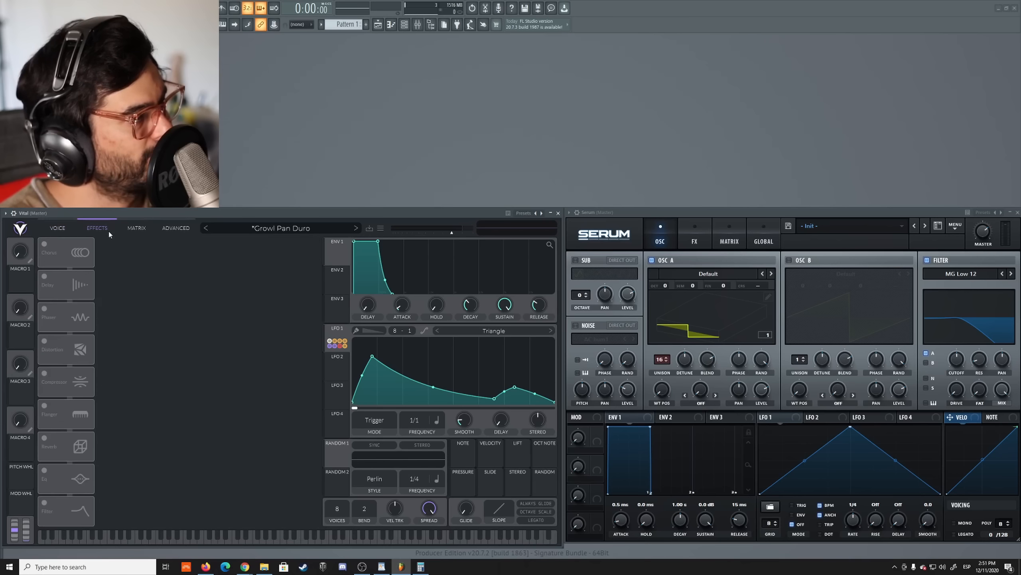
pyautogui.click(69, 231)
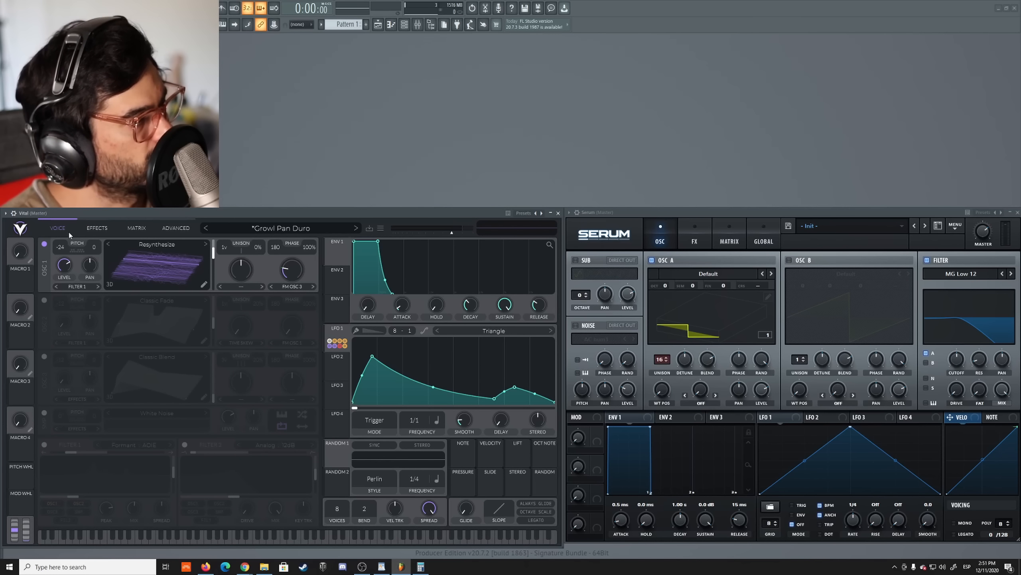
# Browse the wavetable list of Vital's OSC 1 and check its Resynthesize Preset to Wavetable option
pyautogui.click(164, 247)
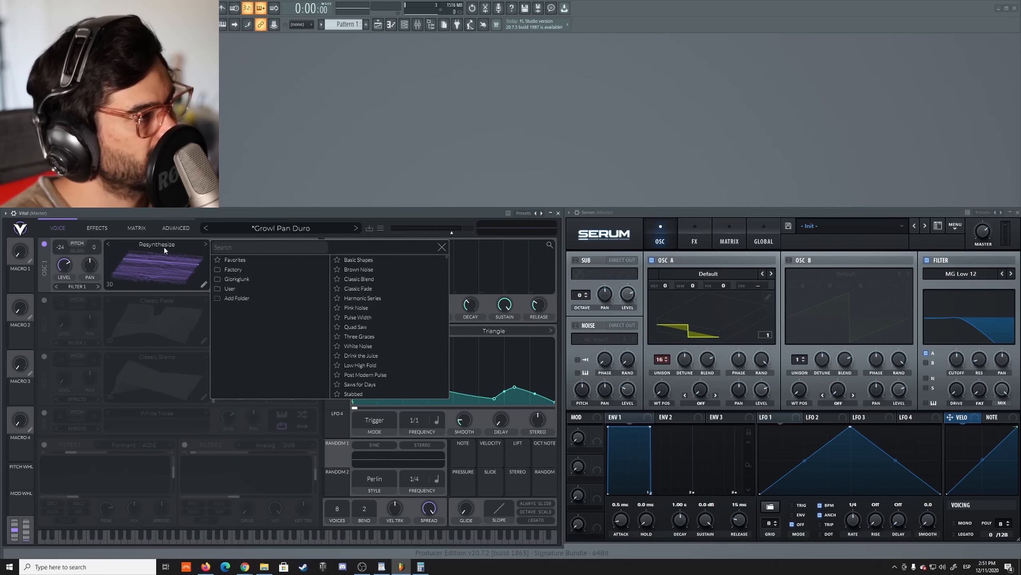
pyautogui.click(160, 257)
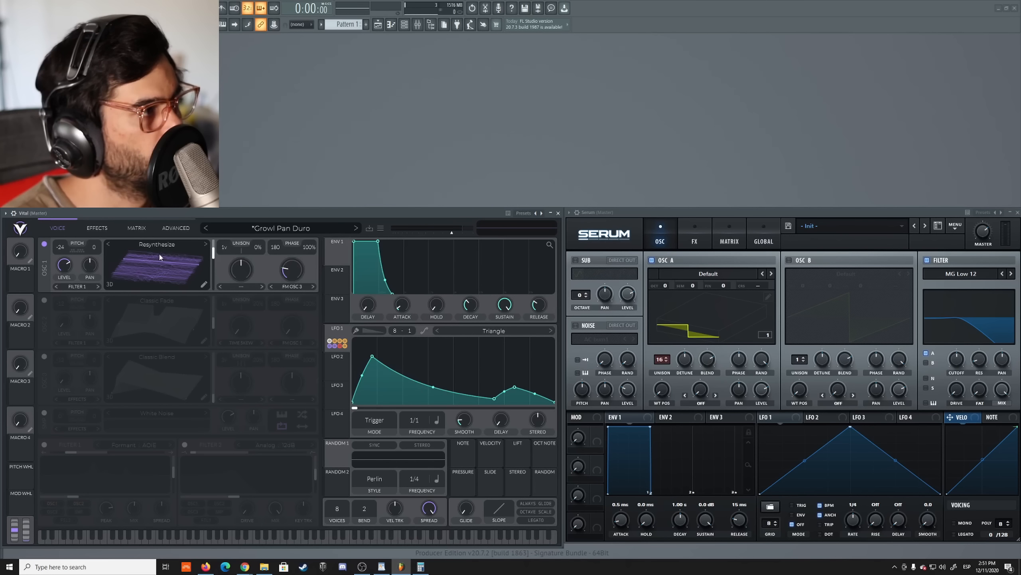
pyautogui.rightClick(154, 267)
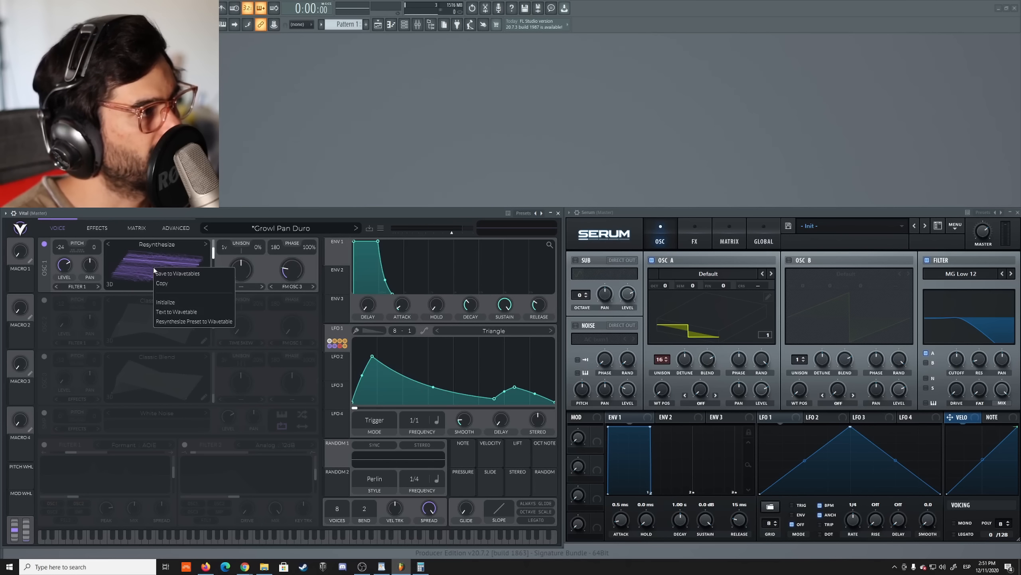
pyautogui.click(184, 321)
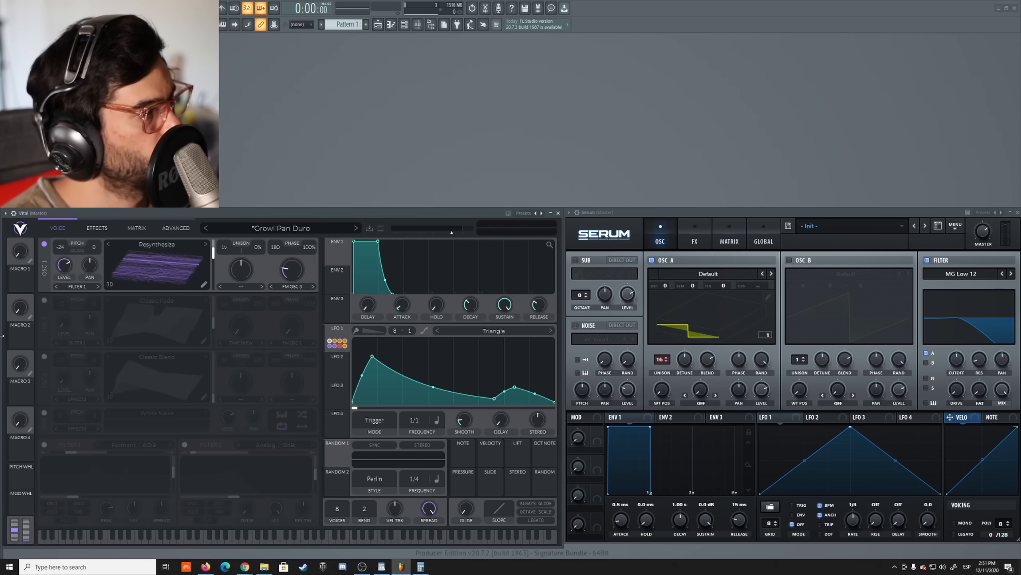
# Enable the Chorus, Delay and Phaser effects in Vital
pyautogui.click(97, 228)
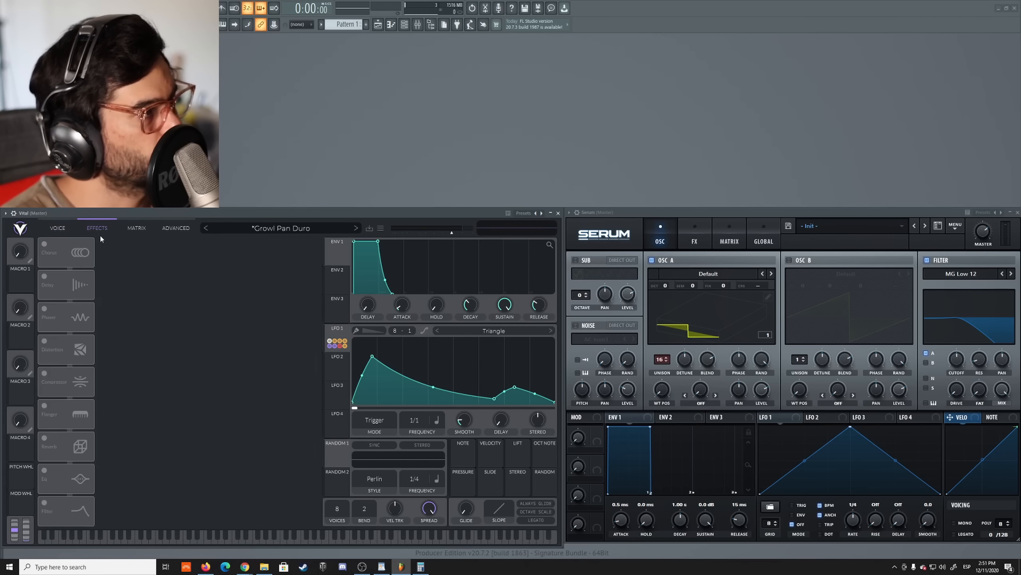
pyautogui.click(45, 244)
pyautogui.click(44, 276)
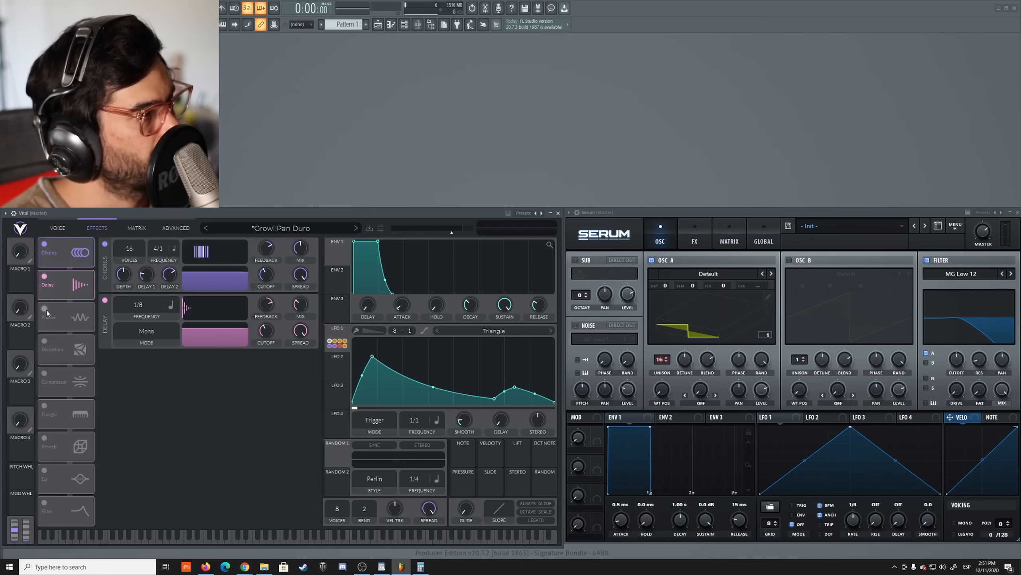
pyautogui.click(44, 308)
# Look over Vital's ADVANCED, MATRIX and EFFECTS pages and return to the VOICE page
pyautogui.click(161, 228)
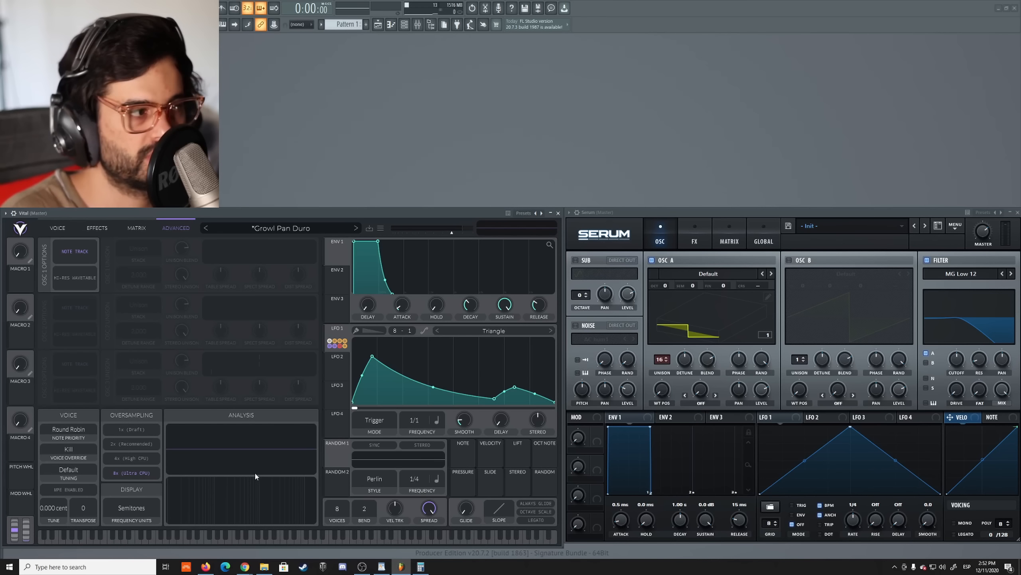
pyautogui.click(136, 228)
pyautogui.click(97, 227)
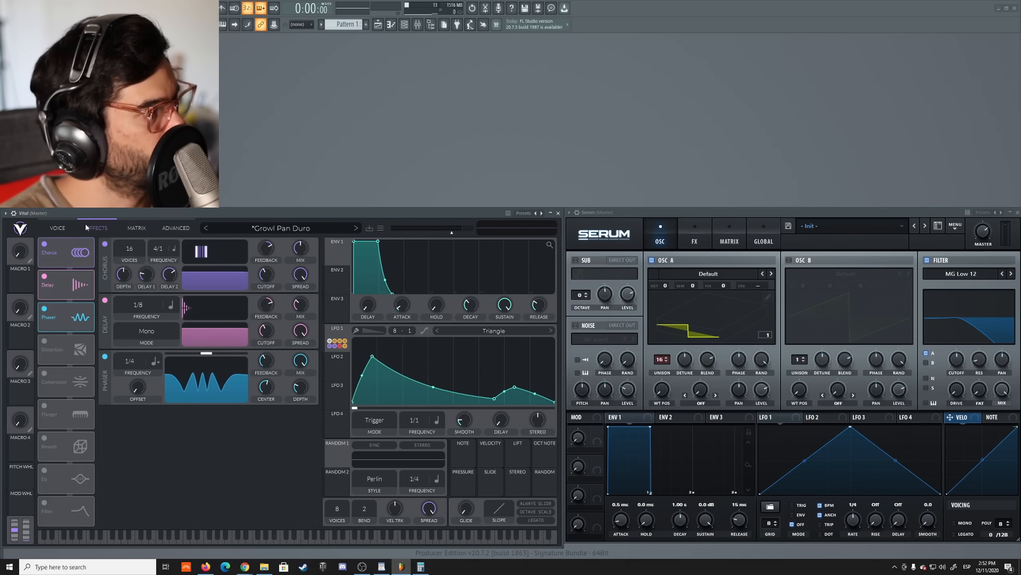
pyautogui.click(69, 228)
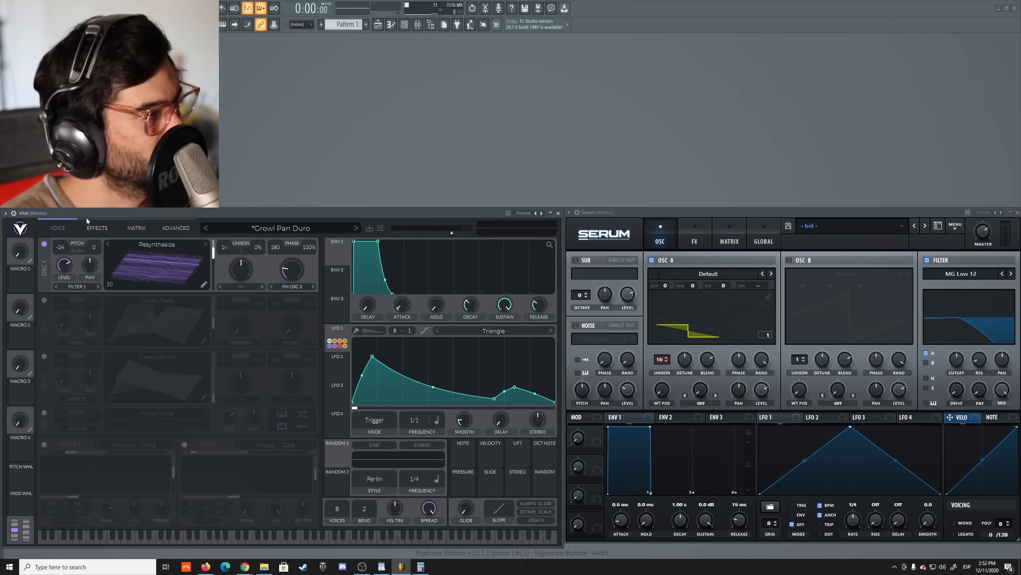